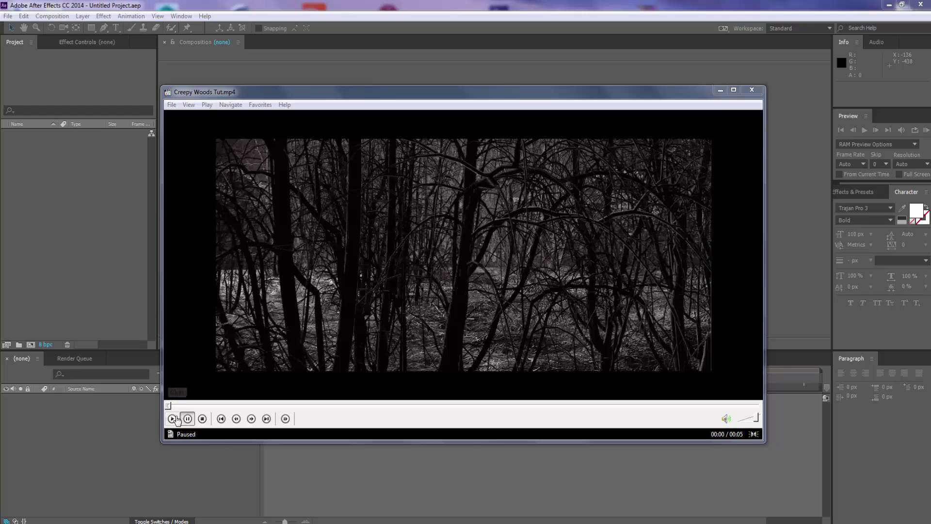
Step: Play the Creepy Woods Tut.mp4 preview clip, rewind it to the start and close the player
left_click(172, 418)
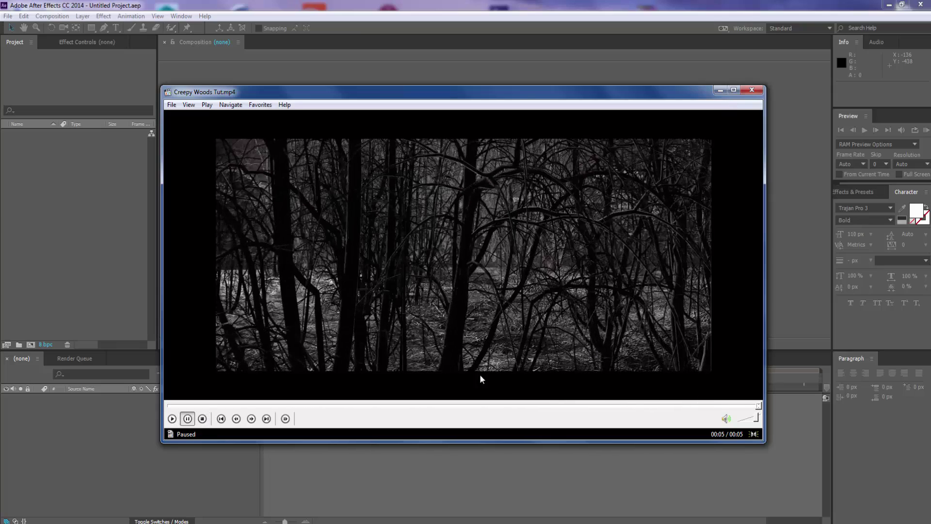
left_click_drag(755, 406, 173, 406)
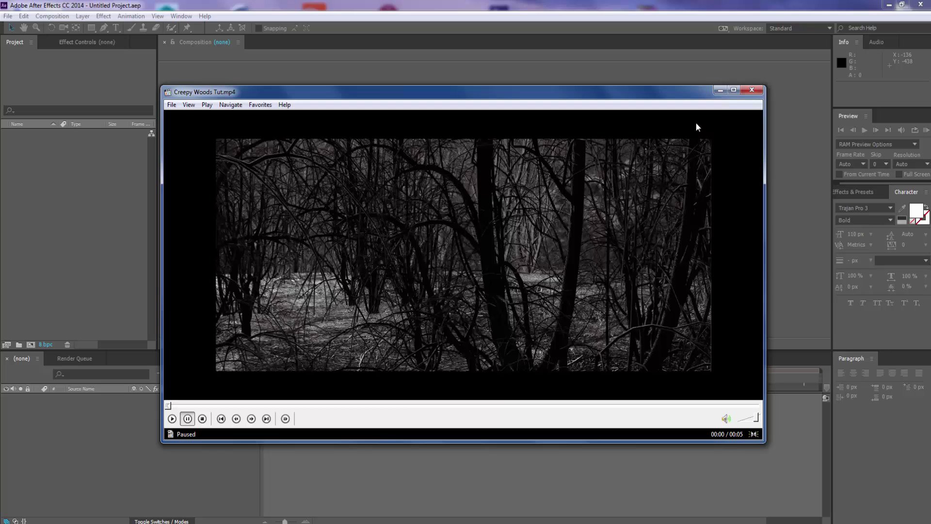
left_click(751, 90)
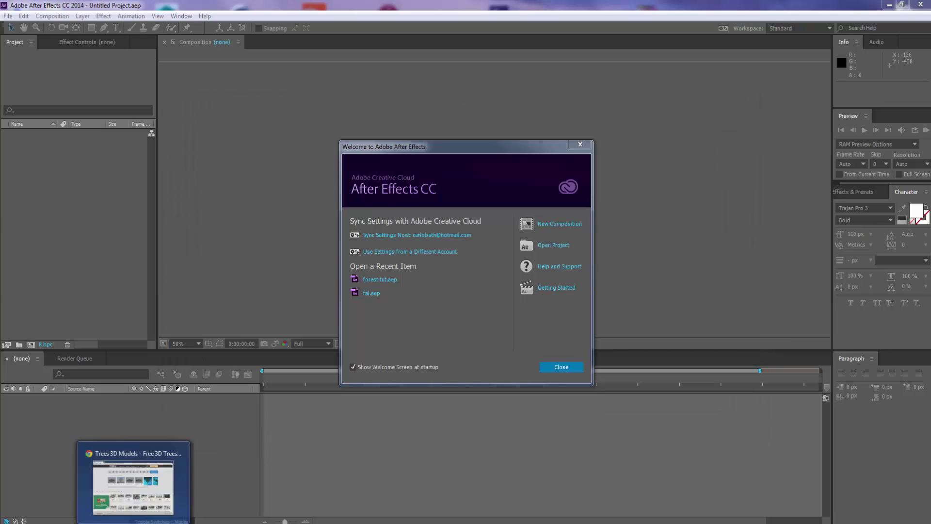
Step: Switch to Chrome, look through the TF3DM search results for free 3D tree models, and minimize the browser
left_click(166, 480)
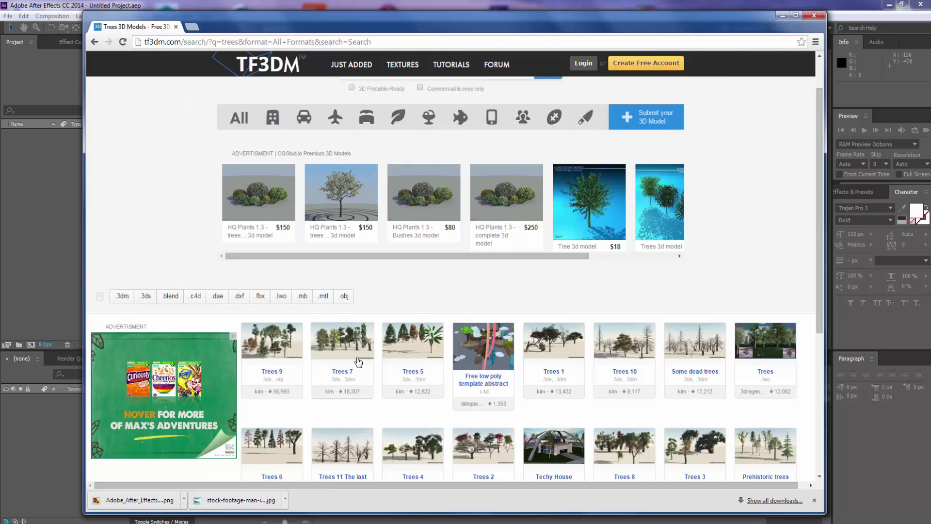
scroll(358, 359, "down", 2)
scroll(383, 194, "up", 2)
scroll(390, 180, "up", 1)
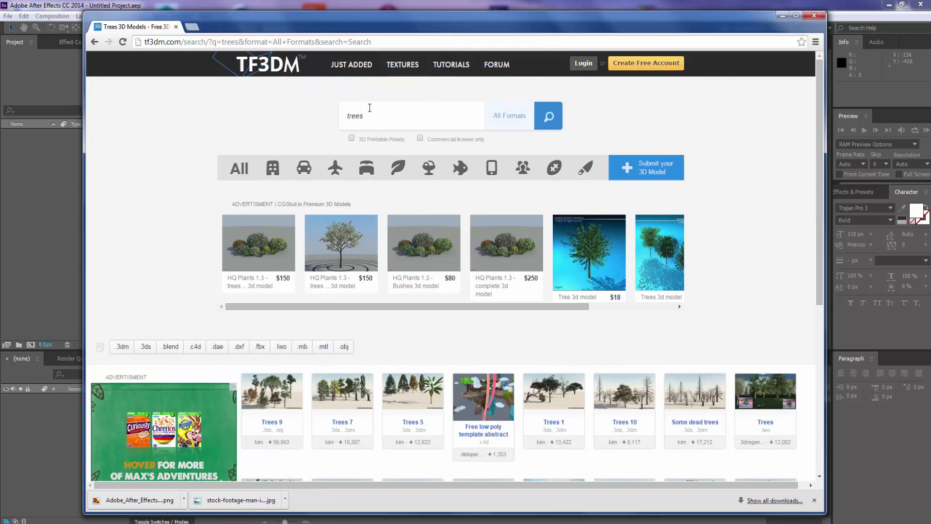
scroll(382, 348, "down", 2)
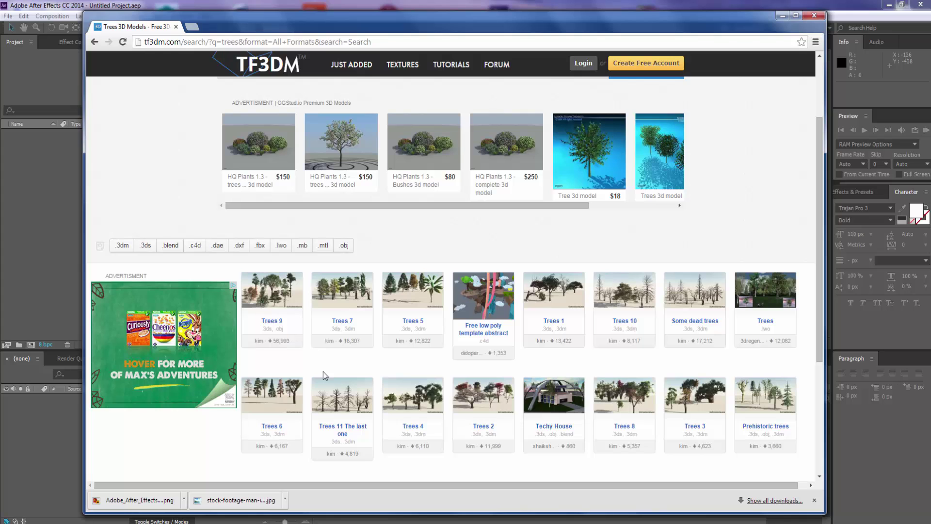
scroll(323, 372, "down", 2)
scroll(323, 371, "up", 3)
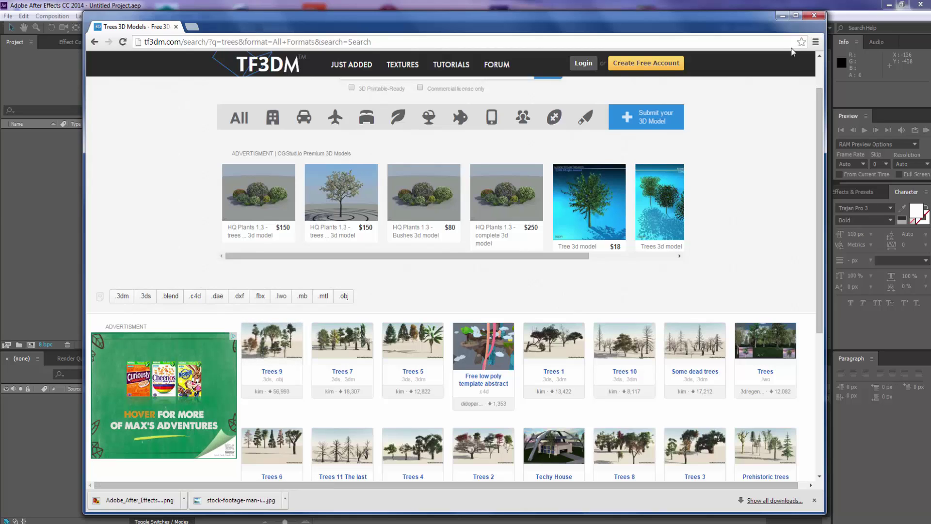
left_click(781, 15)
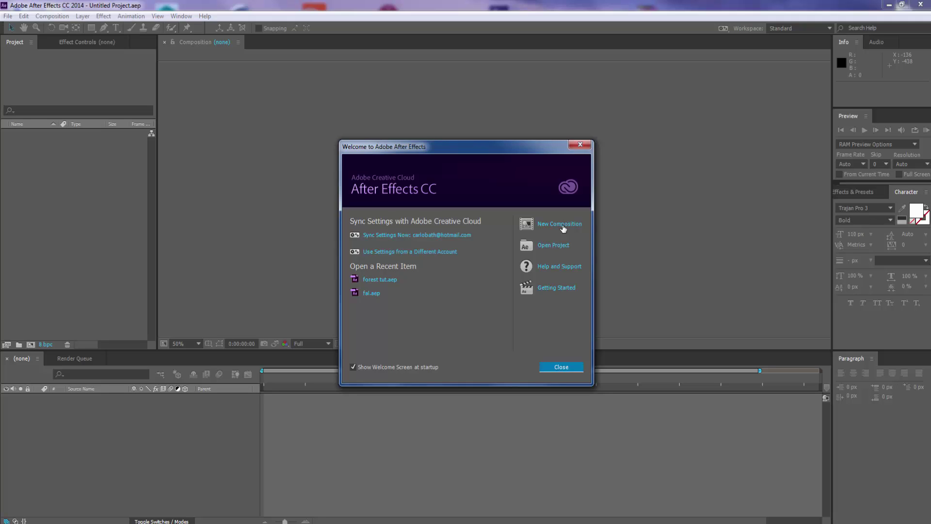
Step: Create a new HDTV 1080 29.97 composition with a duration of 0;00;10;01
left_click(562, 228)
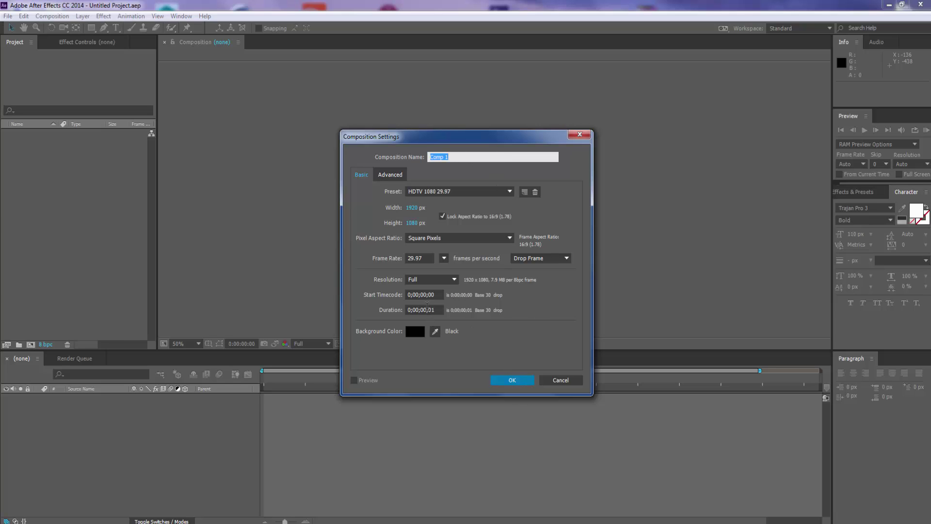
double_click(422, 309)
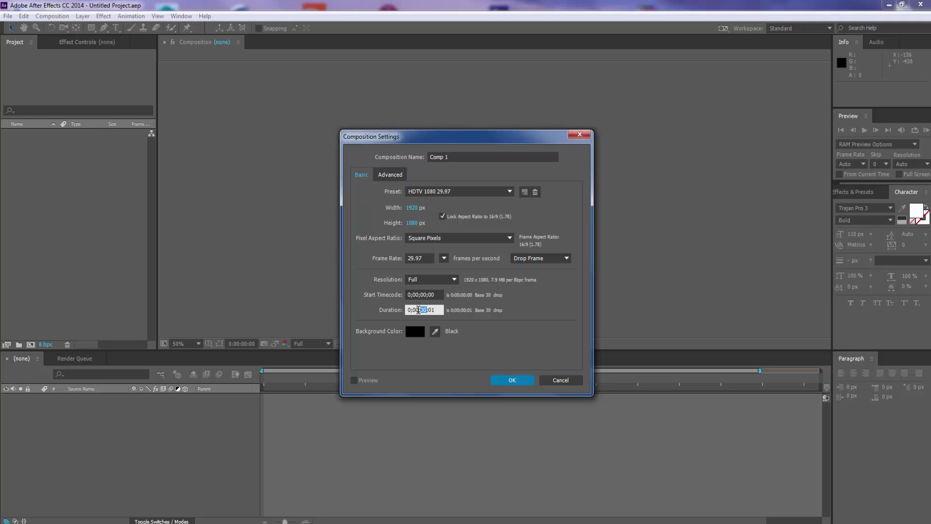
type("1")
key("Return")
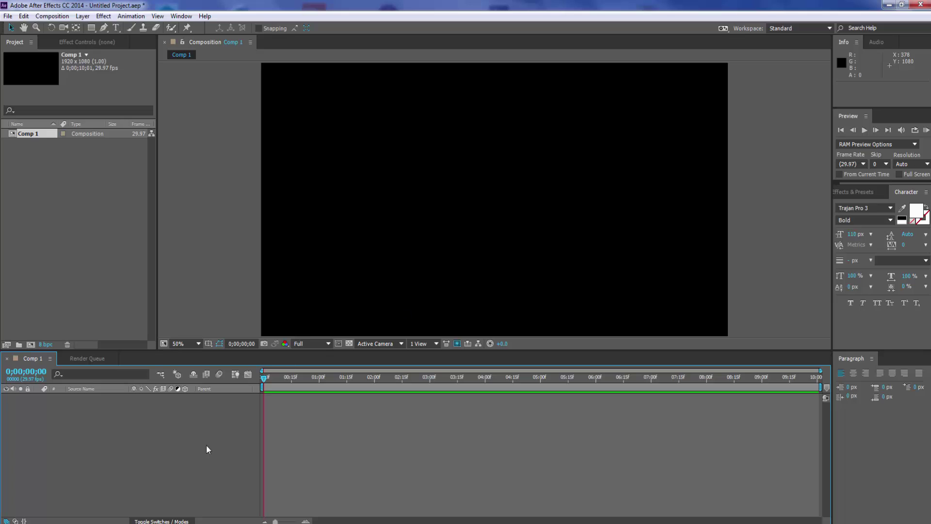
Step: Add a composition-sized solid layer named e3d
right_click(76, 452)
mouse_move(183, 347)
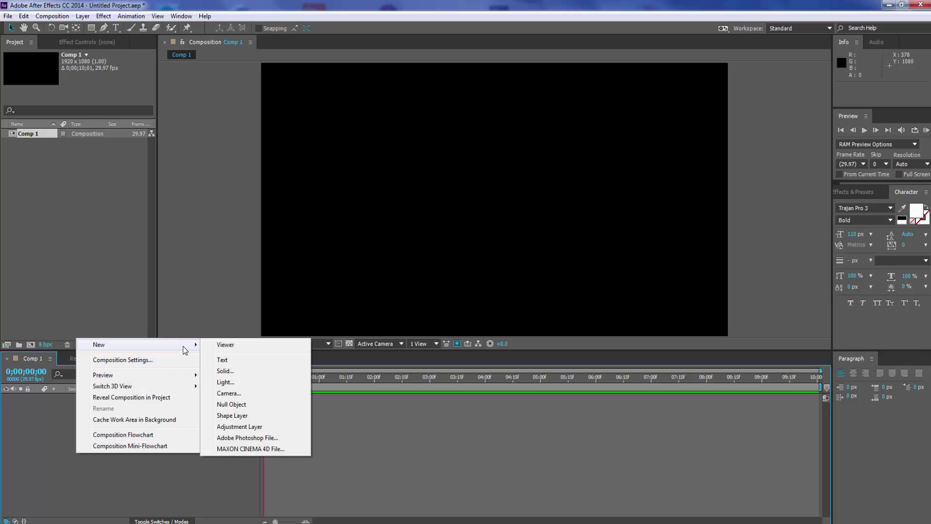
left_click(226, 371)
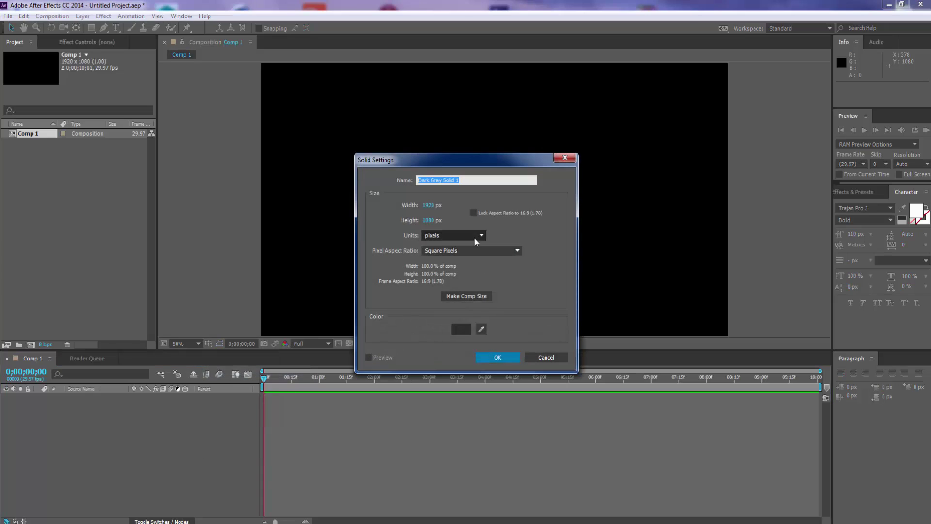
left_click(462, 299)
left_click(466, 180)
type("e3d")
key("Return")
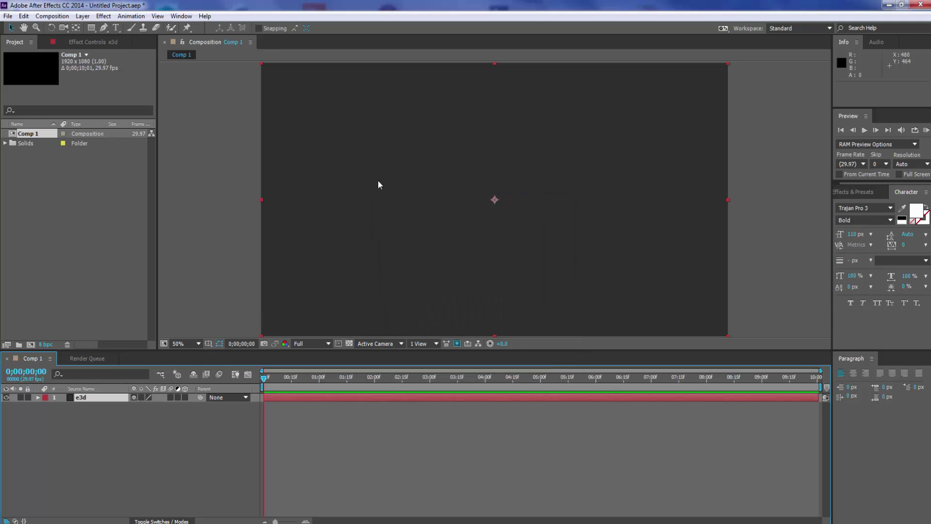
Step: Apply the Video Copilot Element effect to the e3d layer
right_click(85, 398)
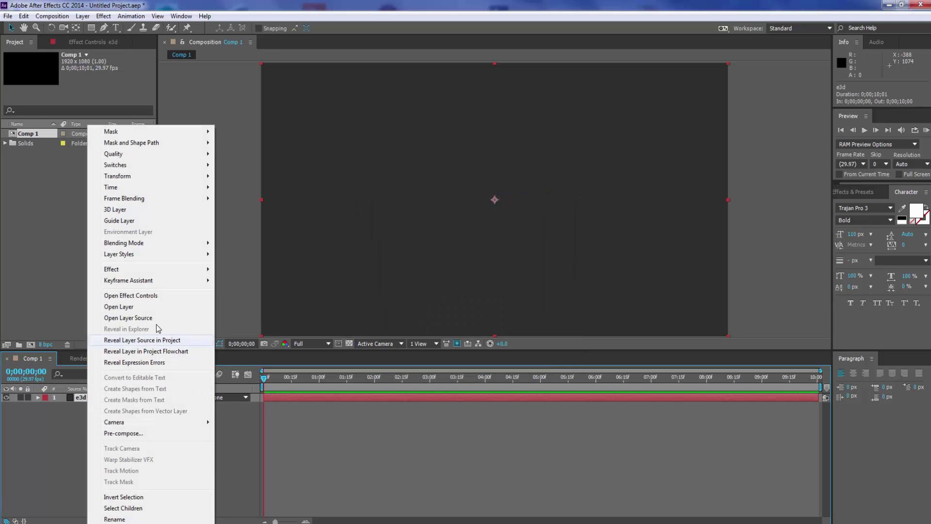
mouse_move(175, 269)
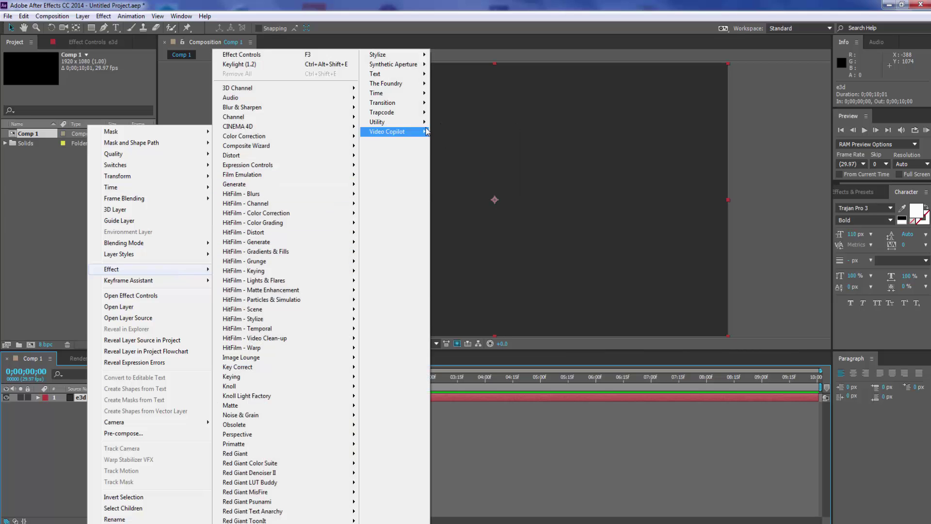
left_click(444, 132)
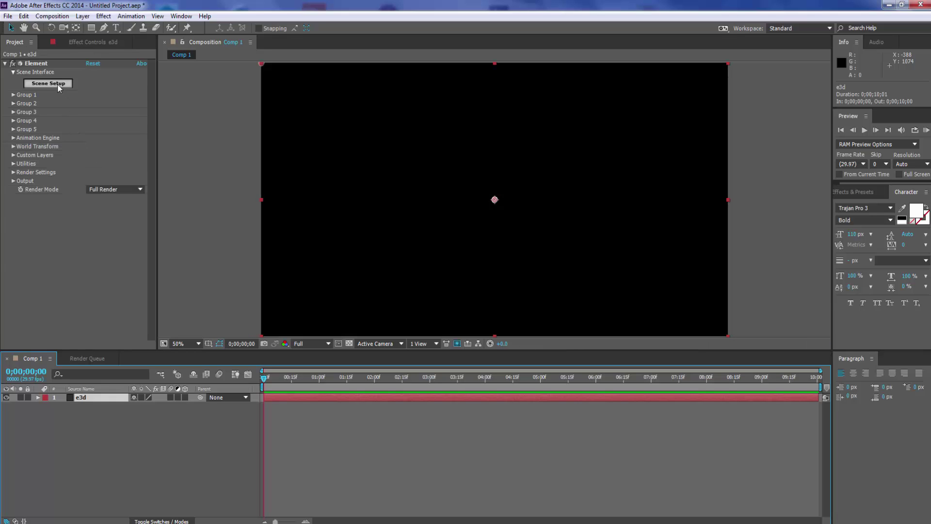
Step: Add the patch ground model from the Halloween_Pack to the Element scene and accept the scene setup
left_click(57, 83)
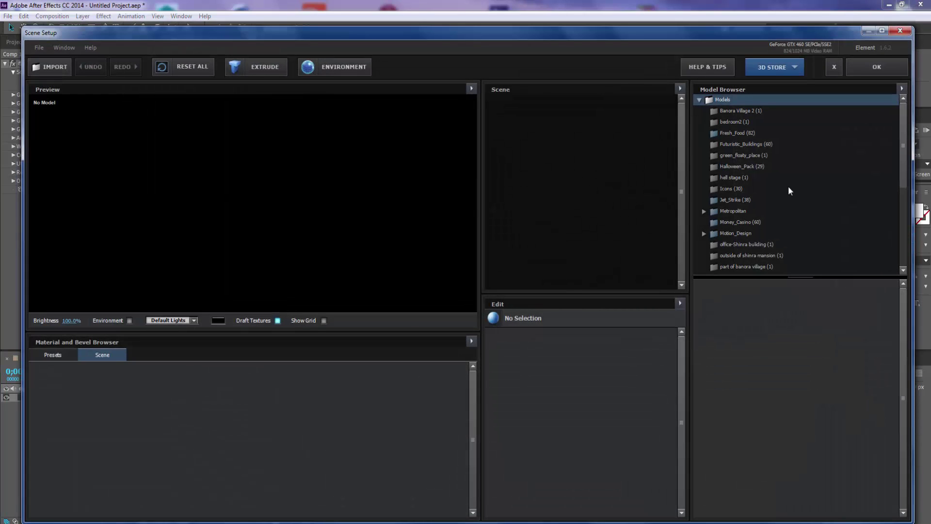
left_click_drag(785, 279, 794, 353)
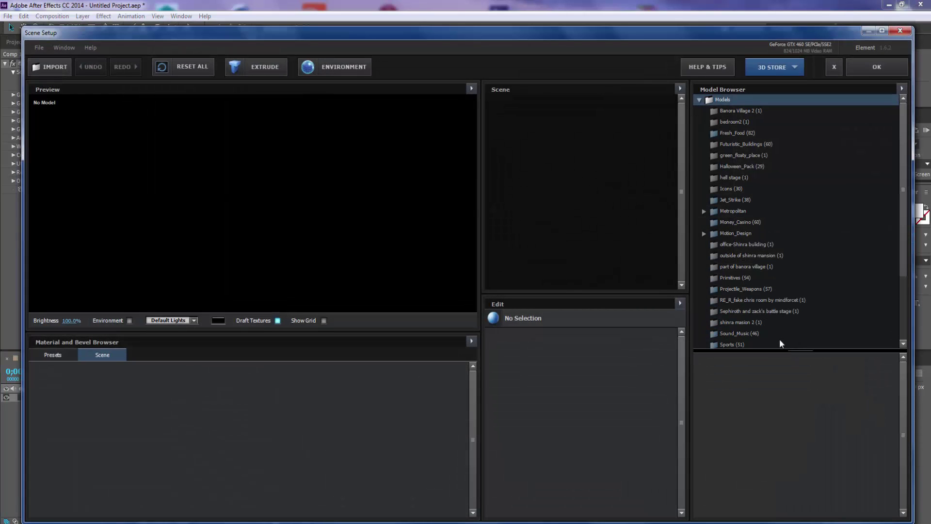
left_click(733, 166)
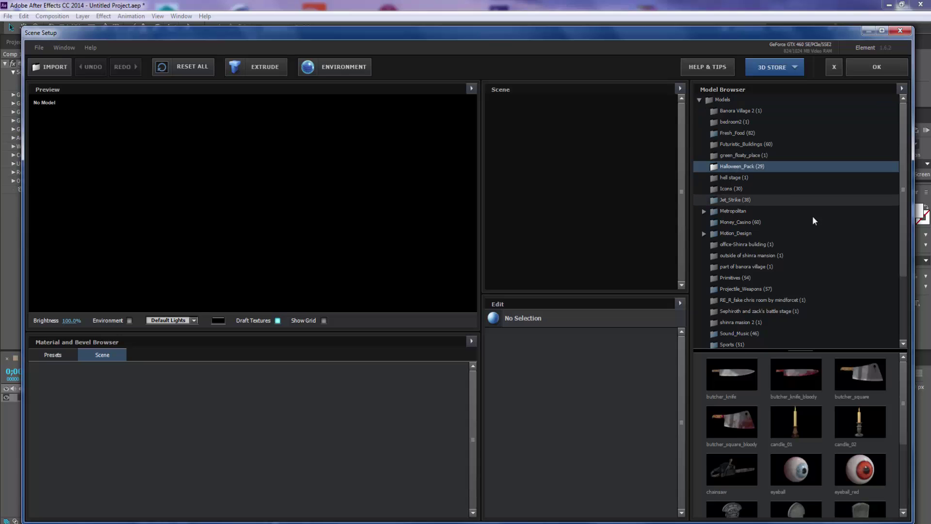
left_click_drag(825, 349, 826, 262)
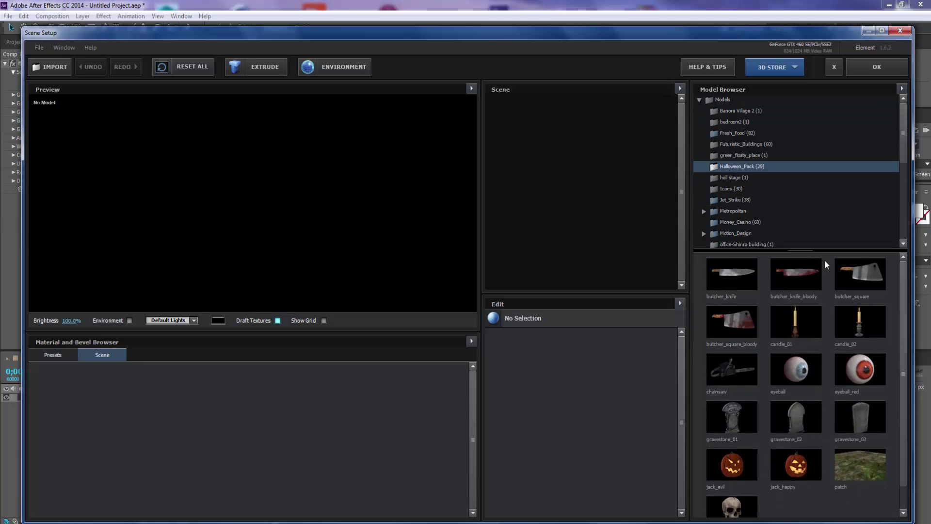
left_click_drag(903, 407, 904, 441)
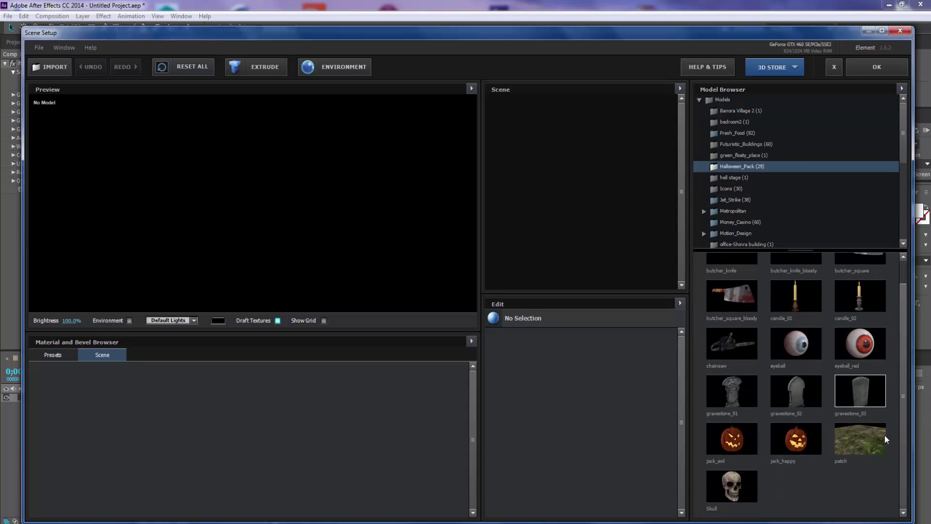
left_click(853, 450)
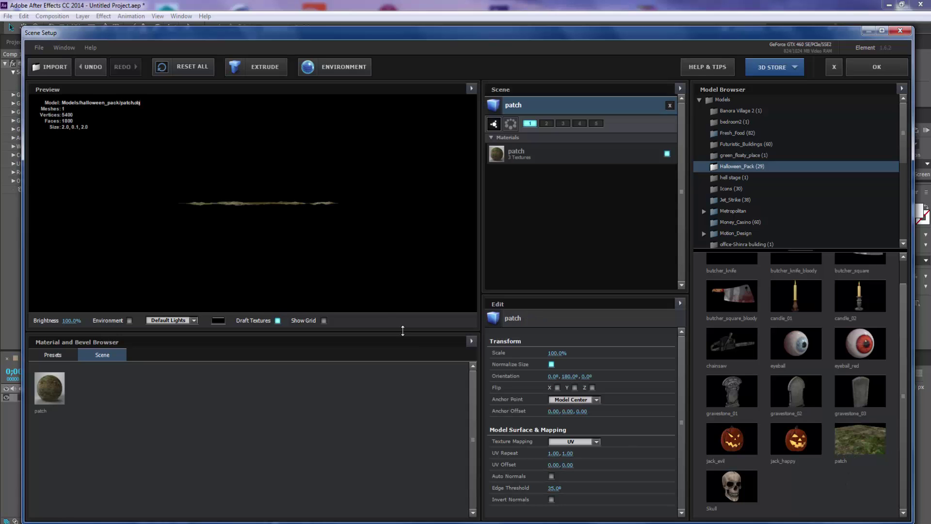
left_click_drag(251, 216, 237, 230)
left_click(871, 70)
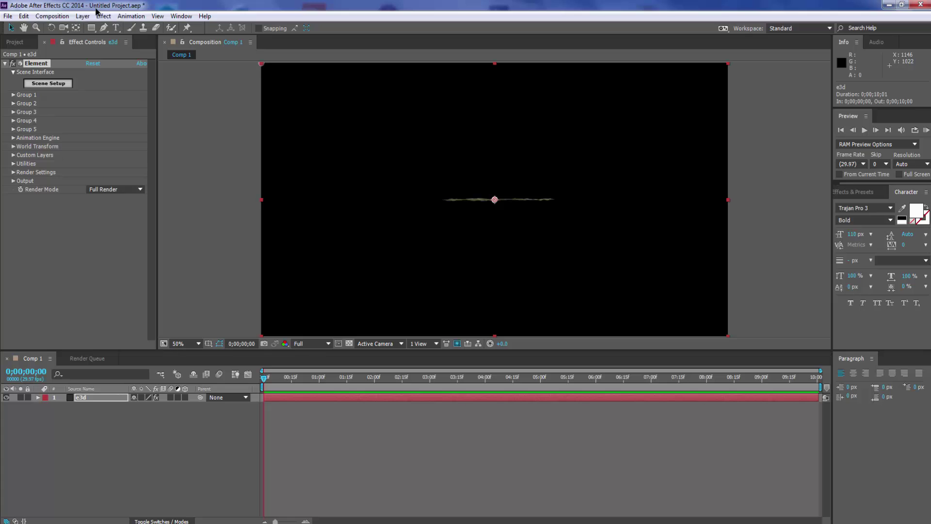
Step: Add a two-node camera layer with the 35mm preset
left_click(84, 17)
mouse_move(129, 27)
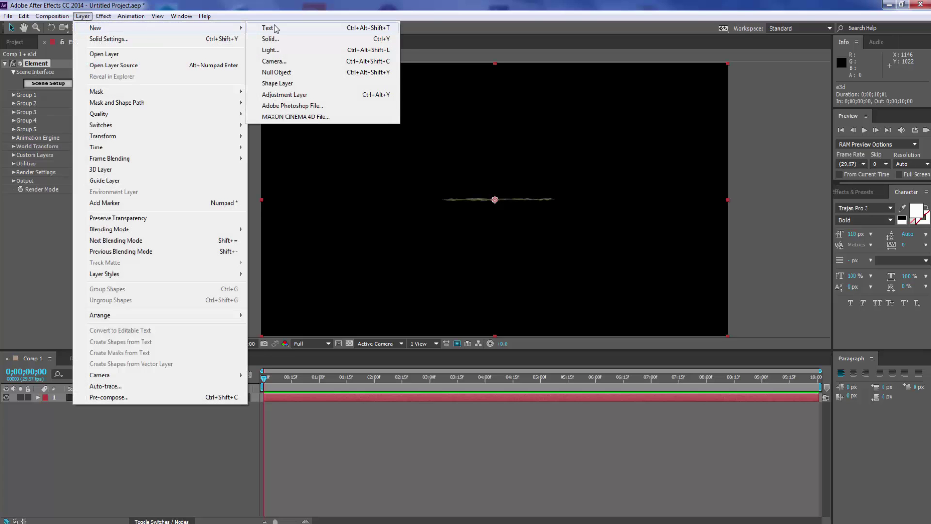
left_click(274, 61)
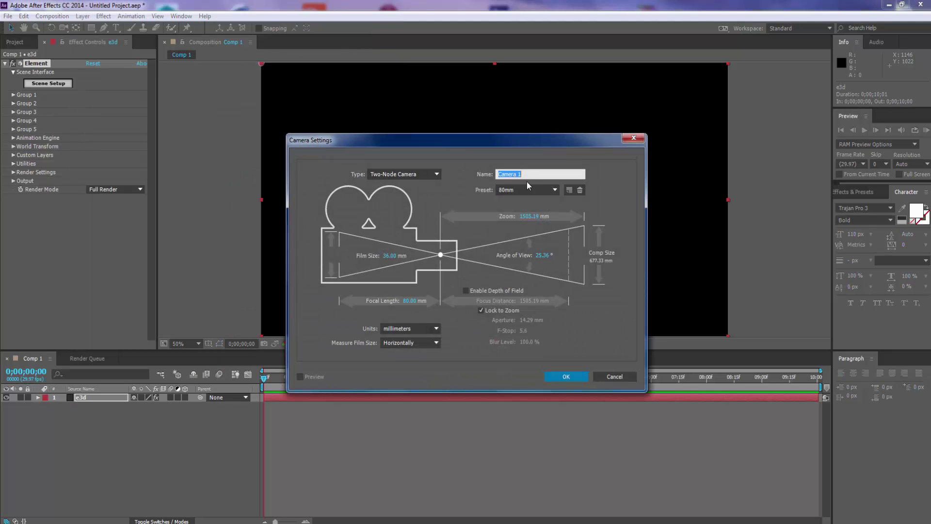
left_click(540, 191)
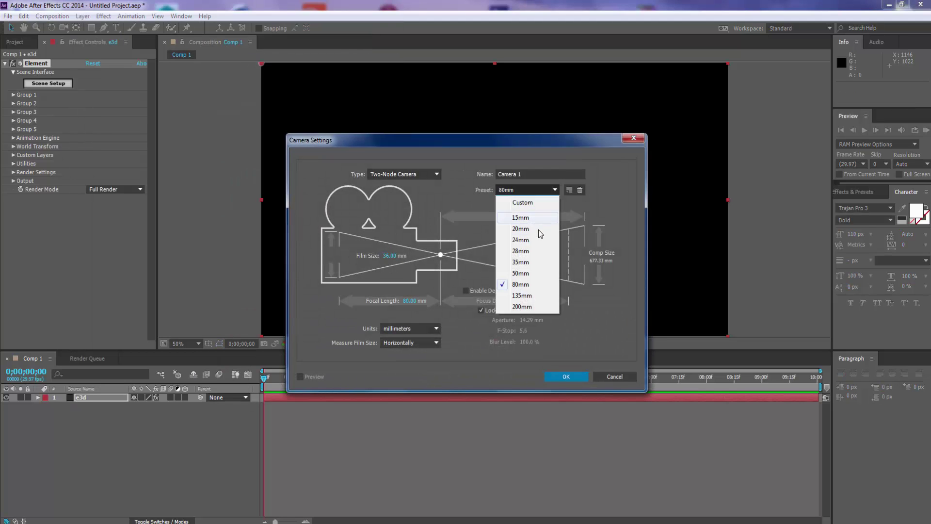
left_click(521, 262)
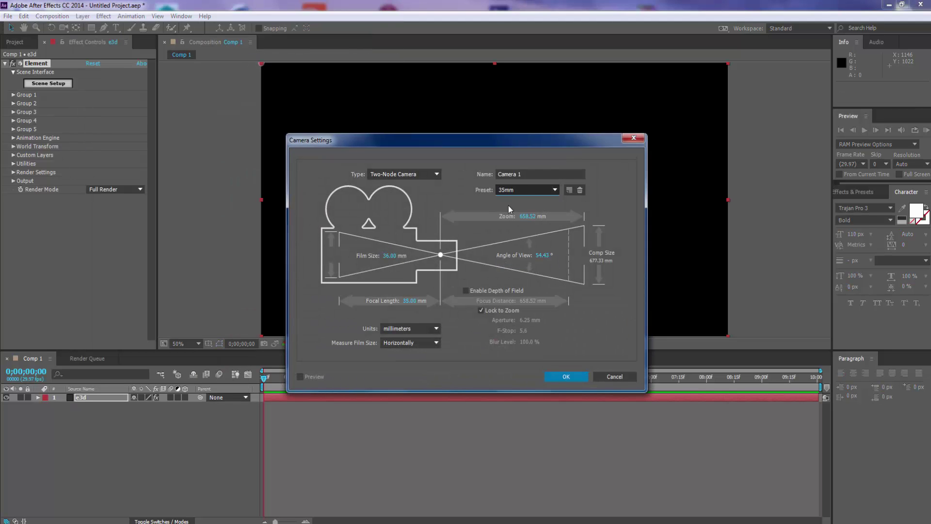
left_click(580, 374)
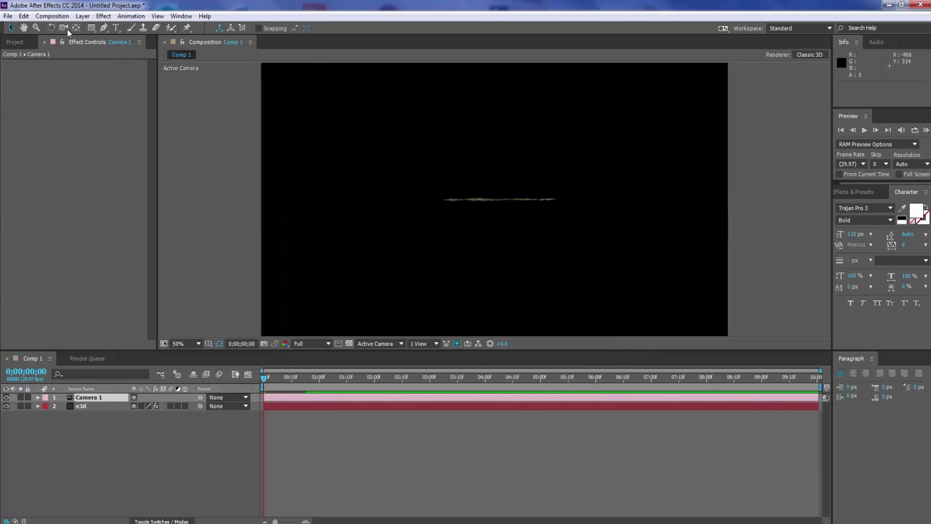
Step: Set the preview resolution to Half and move the camera low and close over the ground patch, at about 932, 449, -440
left_click(67, 28)
left_click_drag(454, 192, 383, 309)
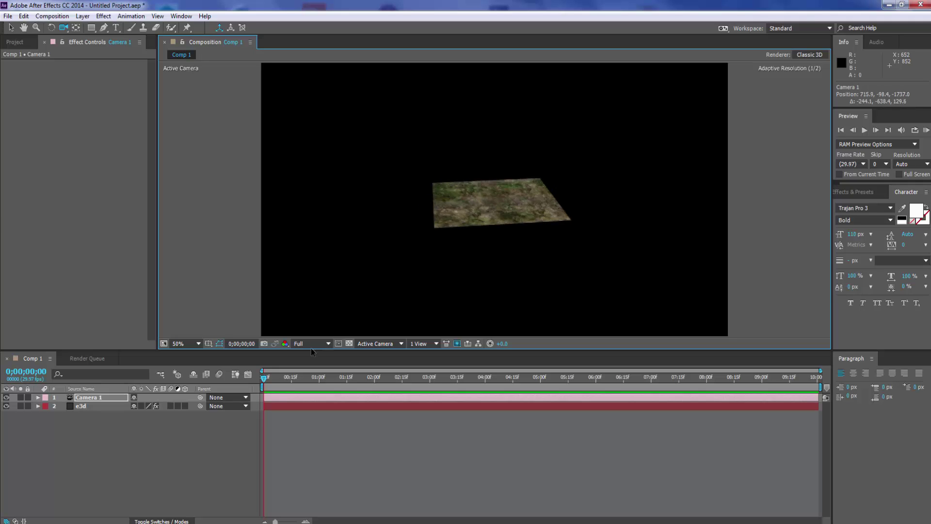
left_click(324, 343)
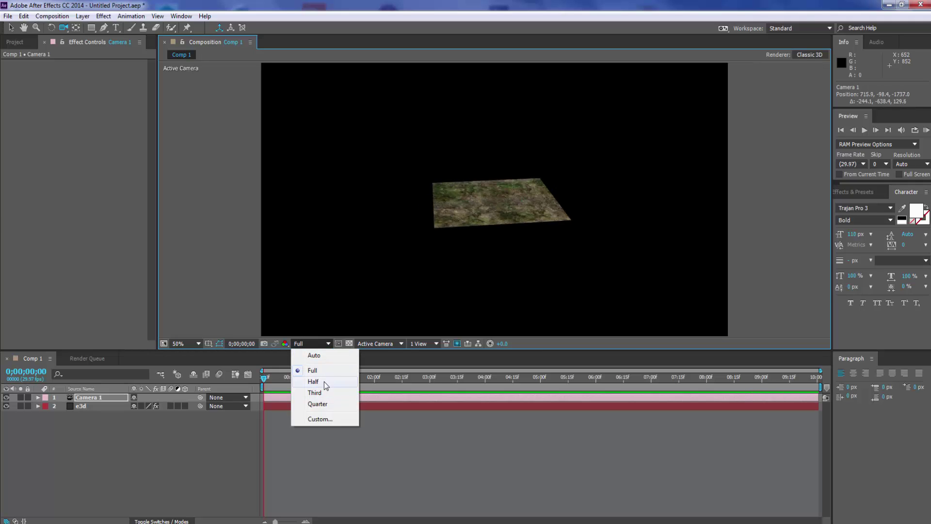
left_click(324, 381)
left_click_drag(503, 295, 474, 266)
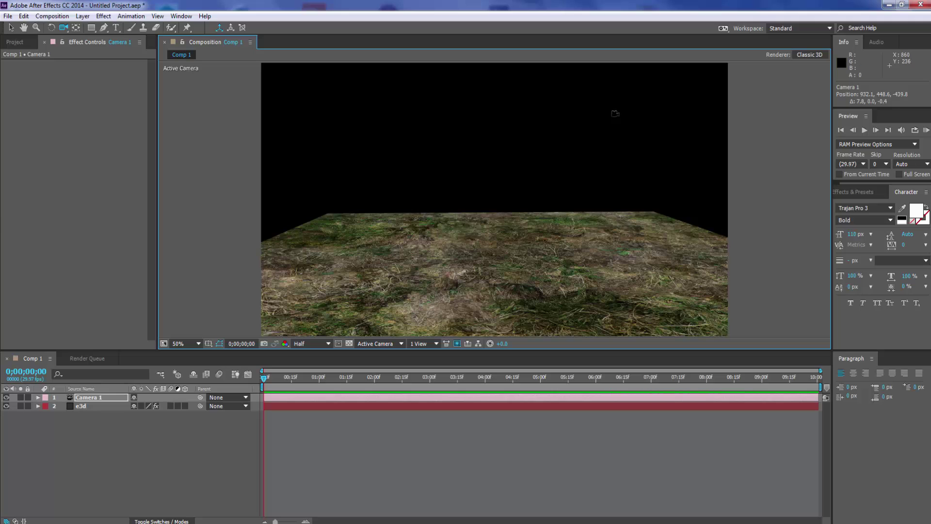
Step: Import the Huge Tree Line Looping Sky image from the Desktop folder into the project
key("alt+Tab")
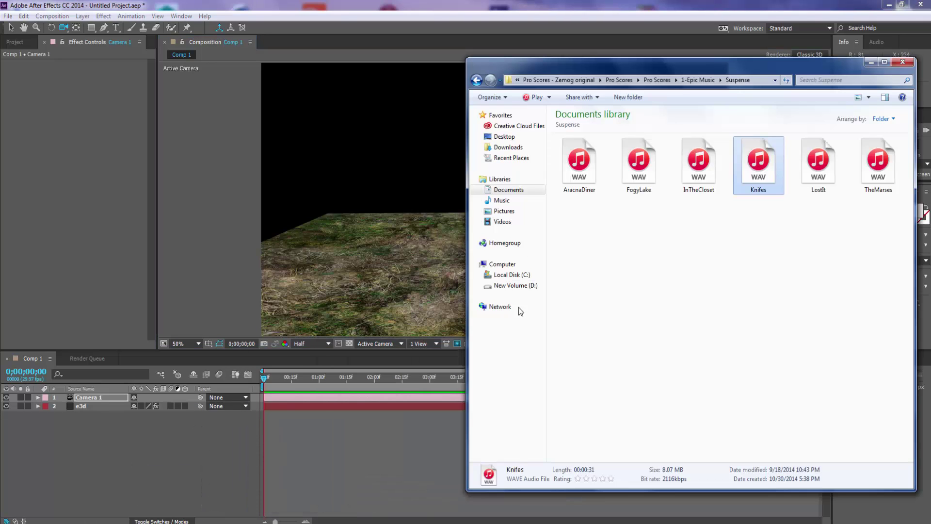
left_click(506, 140)
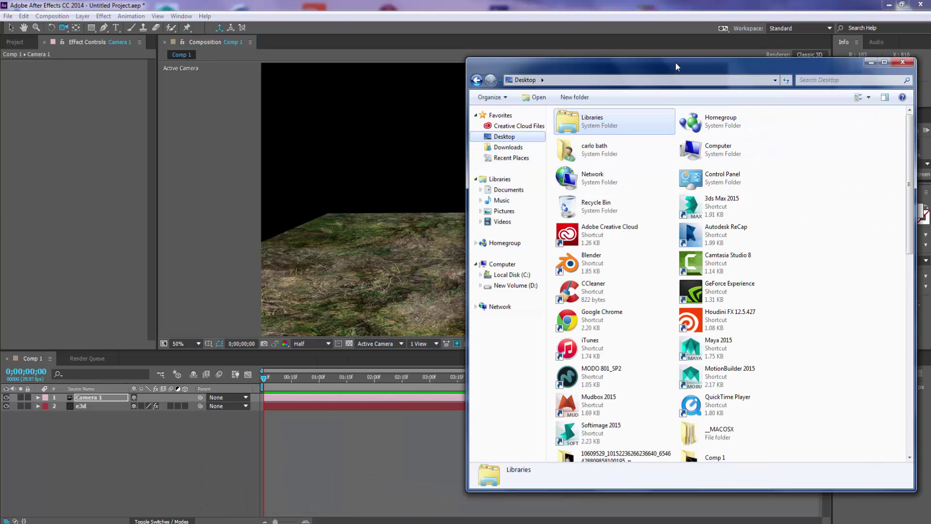
left_click_drag(675, 62, 664, 60)
scroll(800, 245, "down", 15)
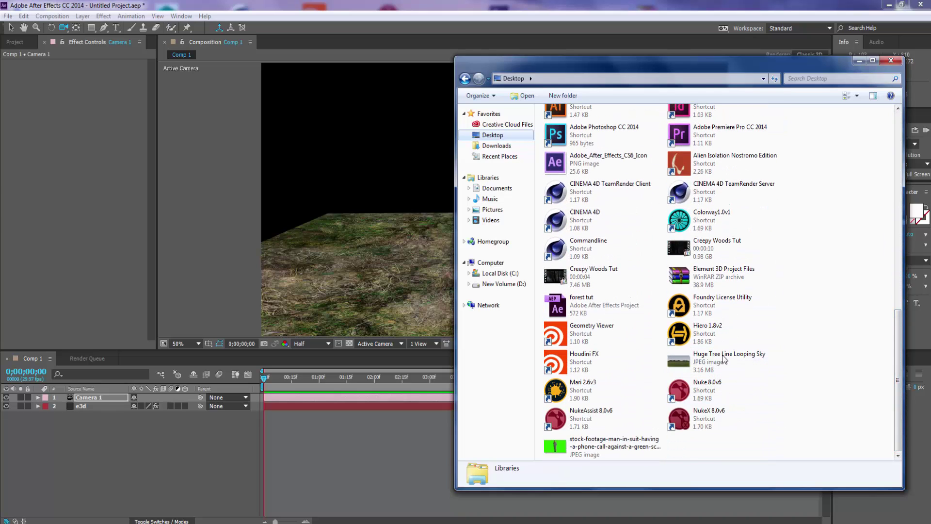
left_click_drag(699, 368, 95, 451)
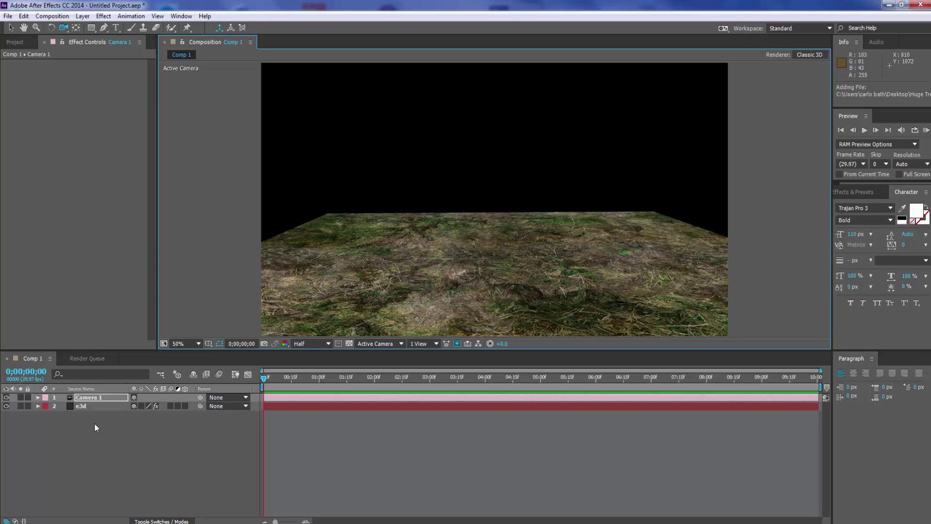
Step: Place the tree line image as the lowest layer of Comp 1 and nudge the camera to about 933, 438, -439
left_click(14, 43)
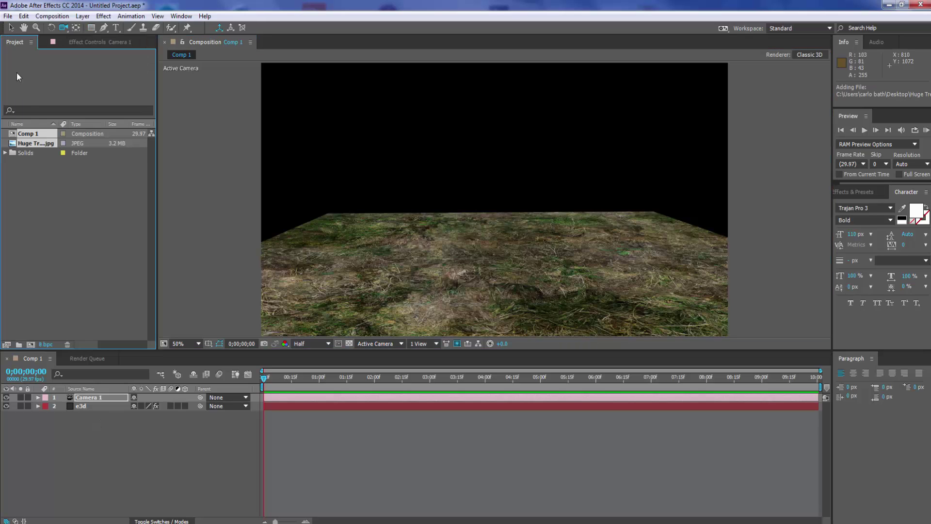
left_click_drag(35, 144, 101, 427)
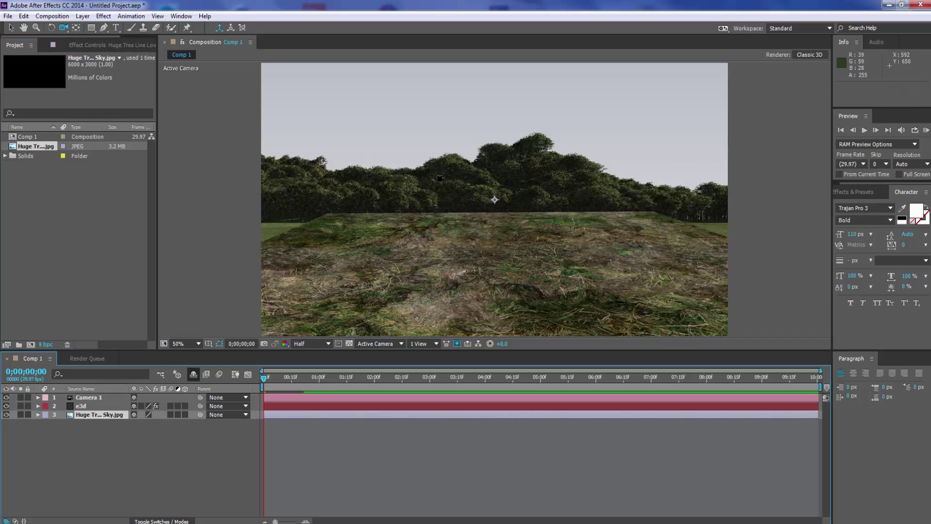
left_click(455, 256)
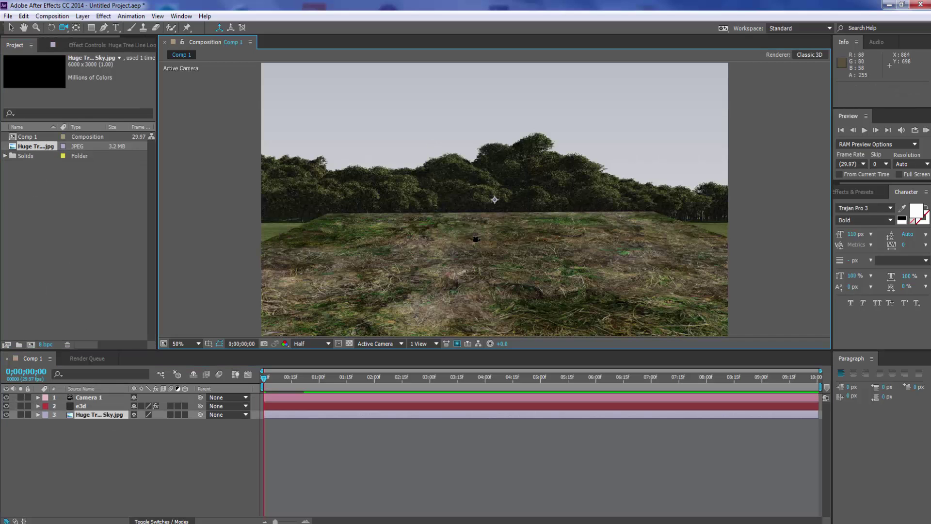
left_click_drag(477, 239, 429, 228)
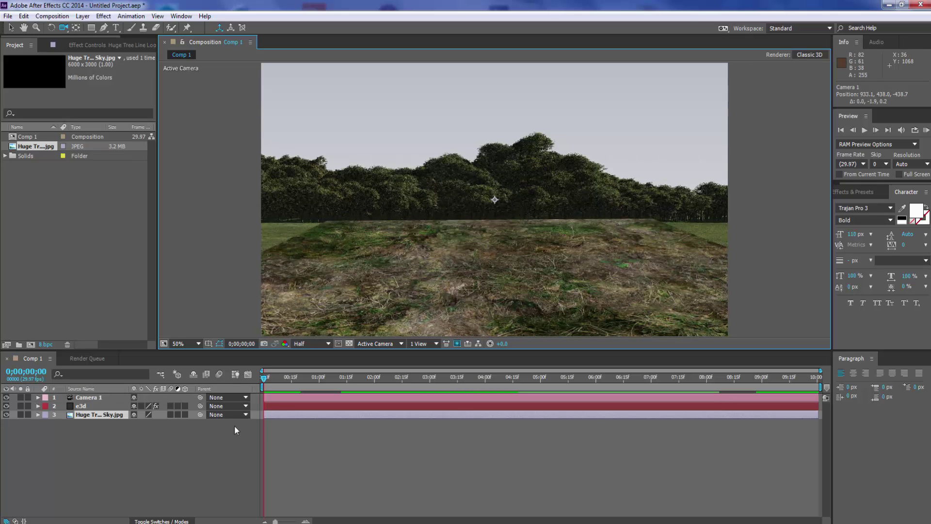
Step: Find the CC Environment effect and apply it to the tree line image layer
left_click(852, 194)
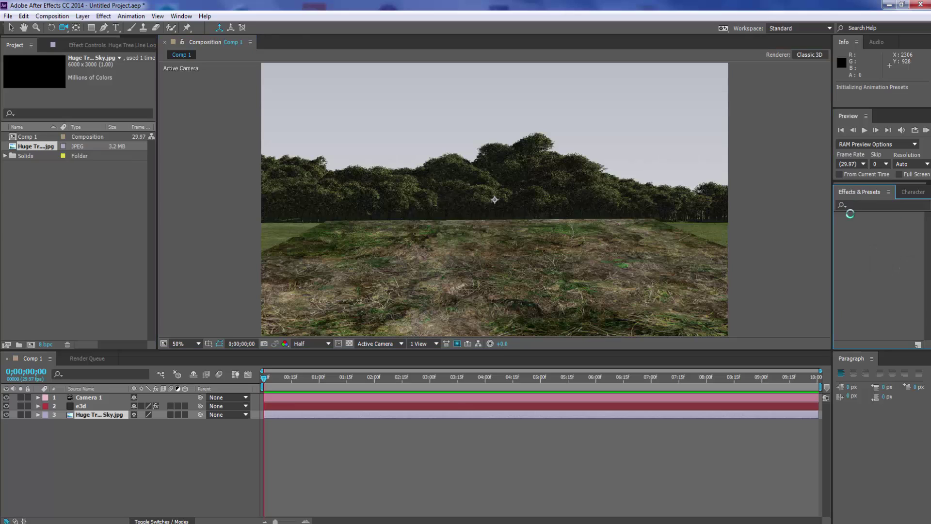
left_click(859, 205)
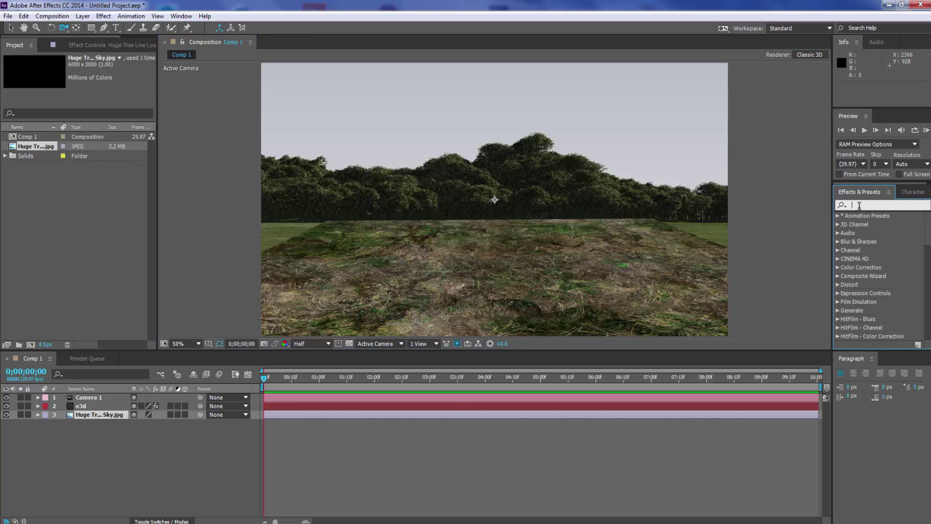
type("cc")
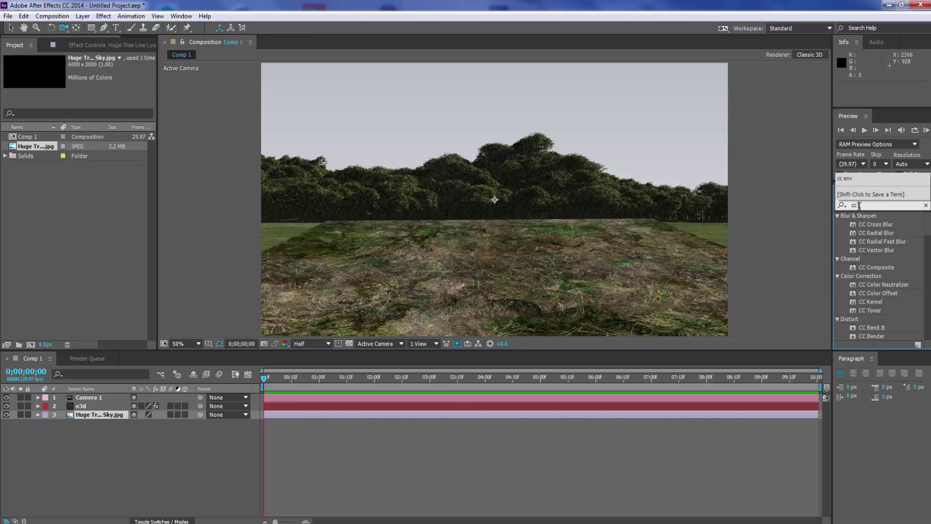
type(" env")
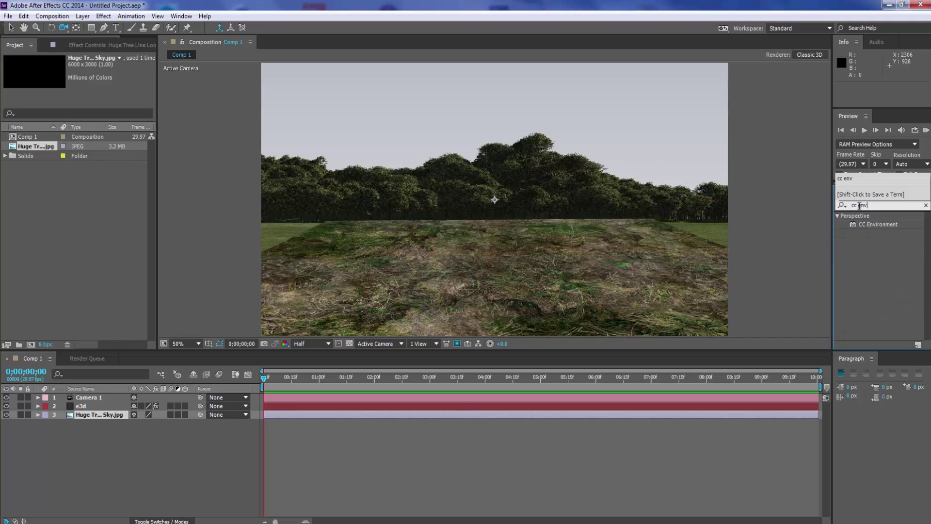
left_click(873, 224)
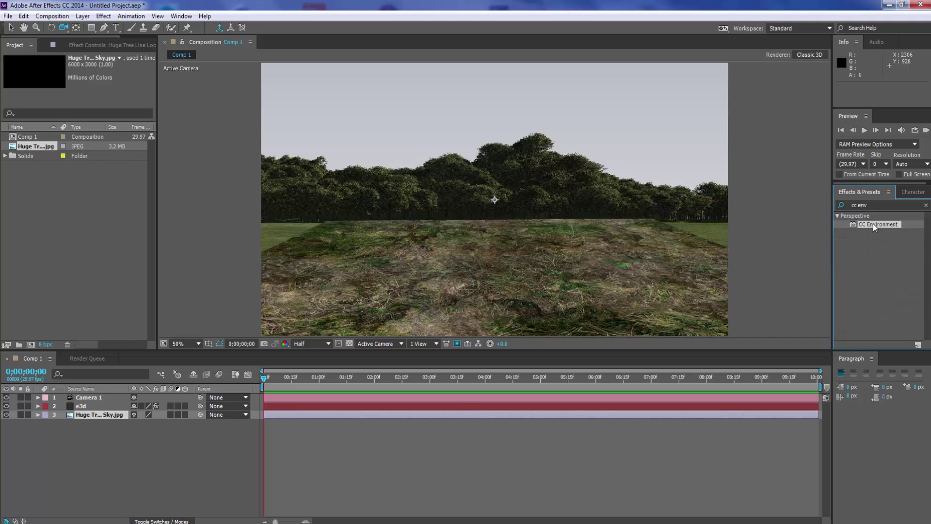
left_click_drag(883, 224, 471, 415)
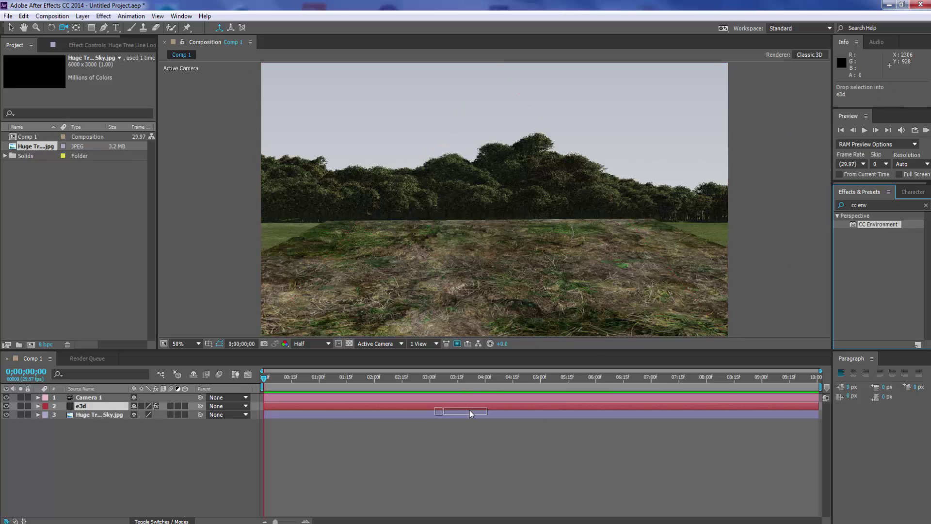
Step: Move the camera to about 925, 418, -436 so the ground patch sits differently against the tree line
key("v")
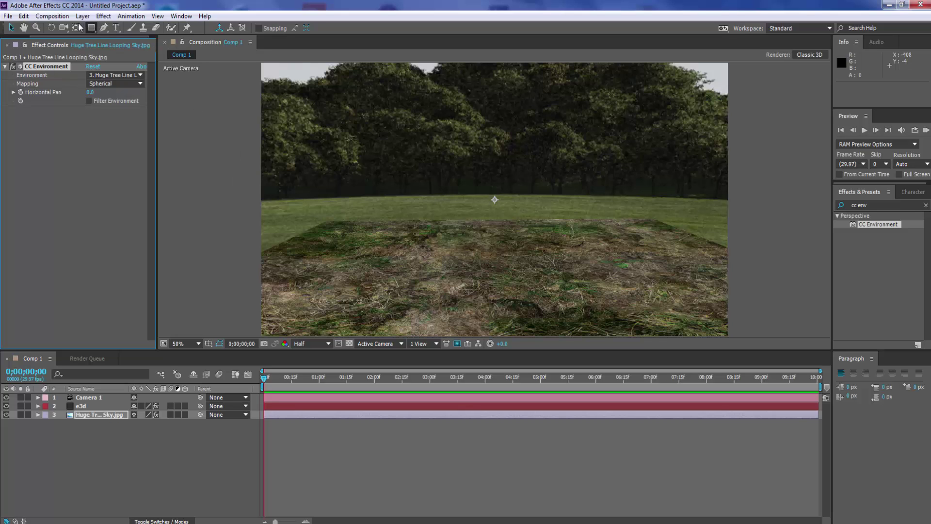
key("c")
left_click(578, 208)
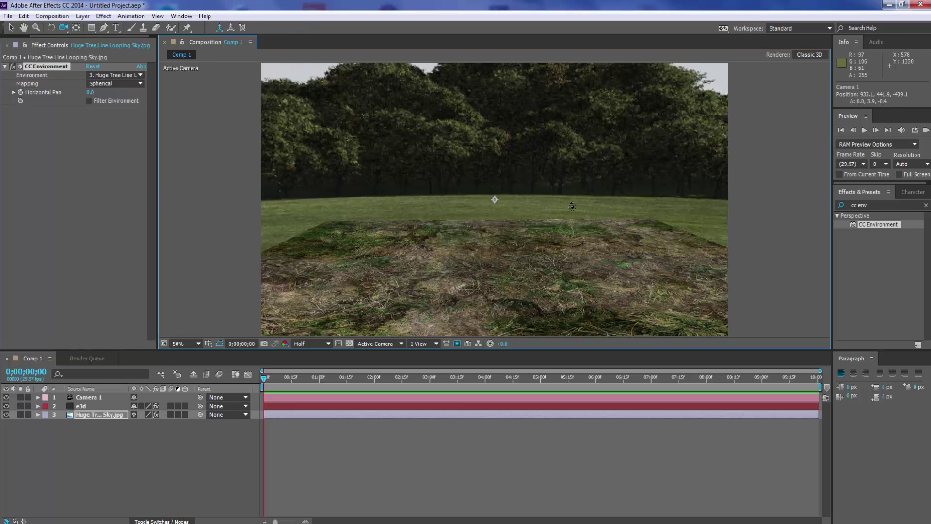
left_click_drag(572, 206, 498, 232)
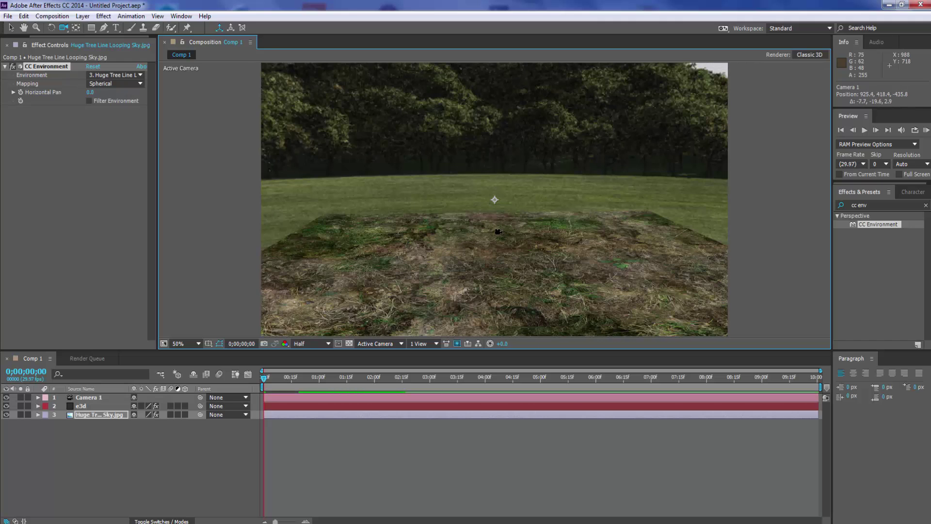
Step: Scale the tree line layer down to about 44% wide and 41% high
scroll(500, 202, "down", 6)
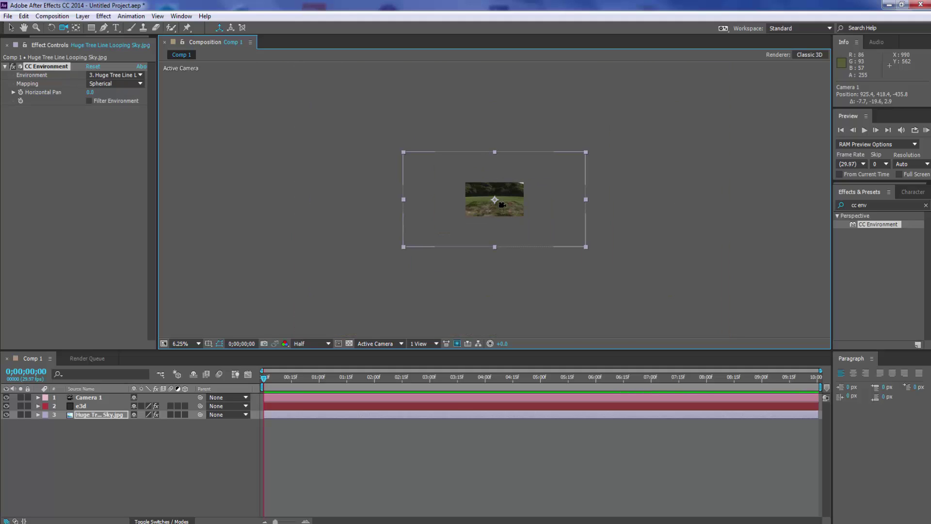
left_click(11, 28)
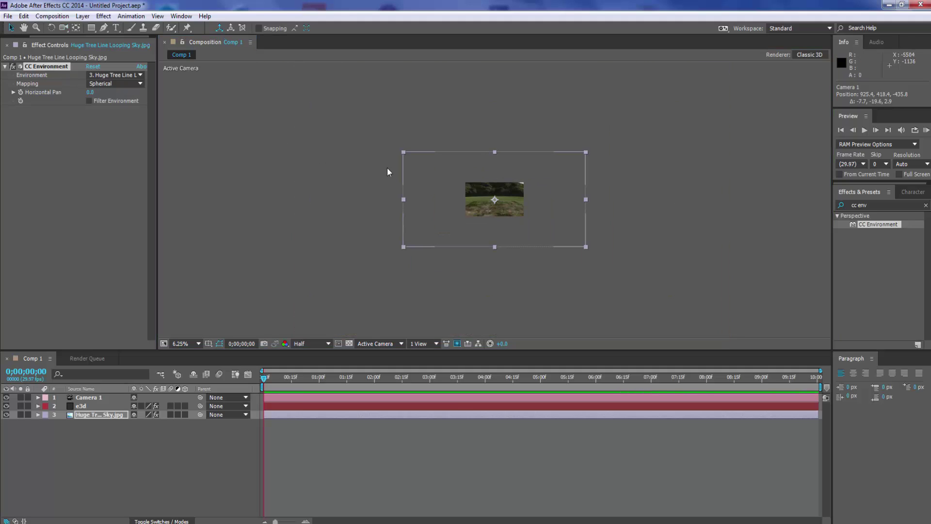
left_click_drag(403, 152, 464, 182)
scroll(478, 217, "up", 6)
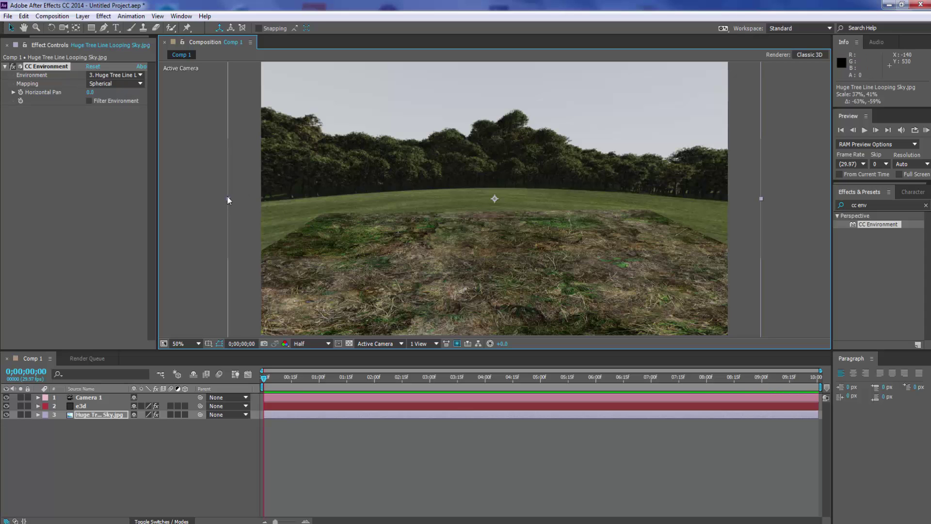
left_click_drag(227, 196, 175, 194)
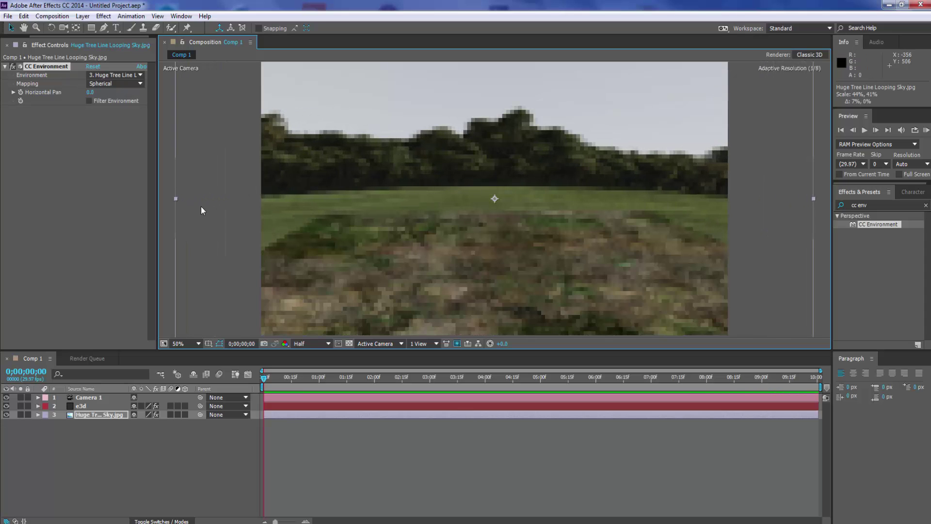
Step: Raise the e3d layer to about 958, 464 and set Group 1's replicator shape to Plane
left_click(86, 407)
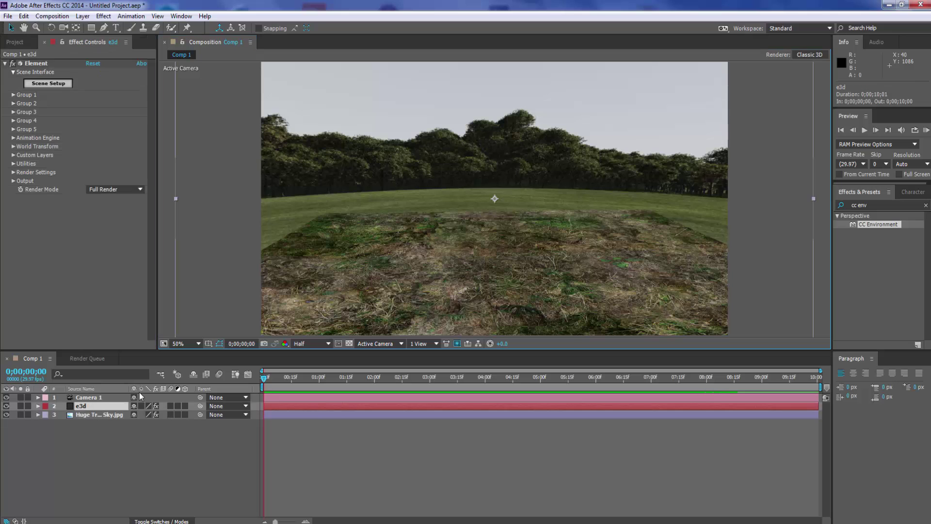
left_click_drag(487, 281, 471, 257)
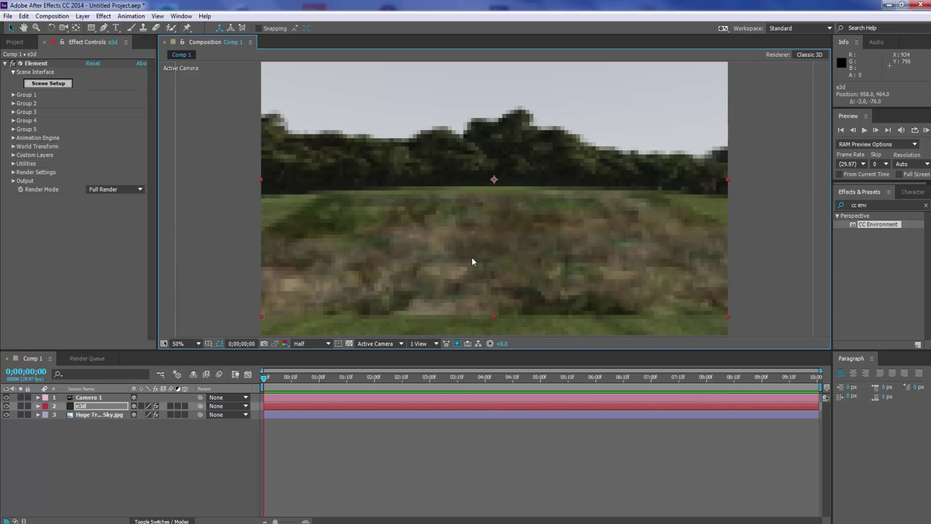
left_click(14, 95)
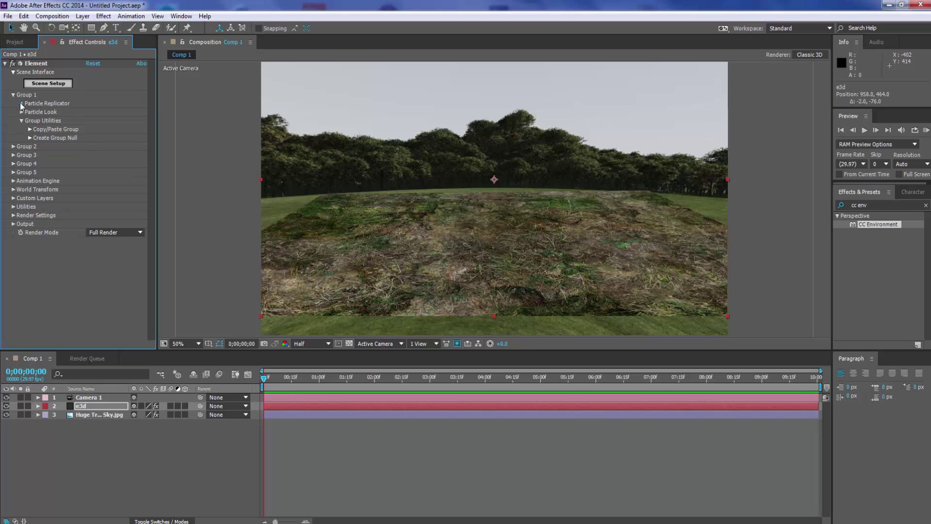
left_click(20, 104)
left_click(104, 121)
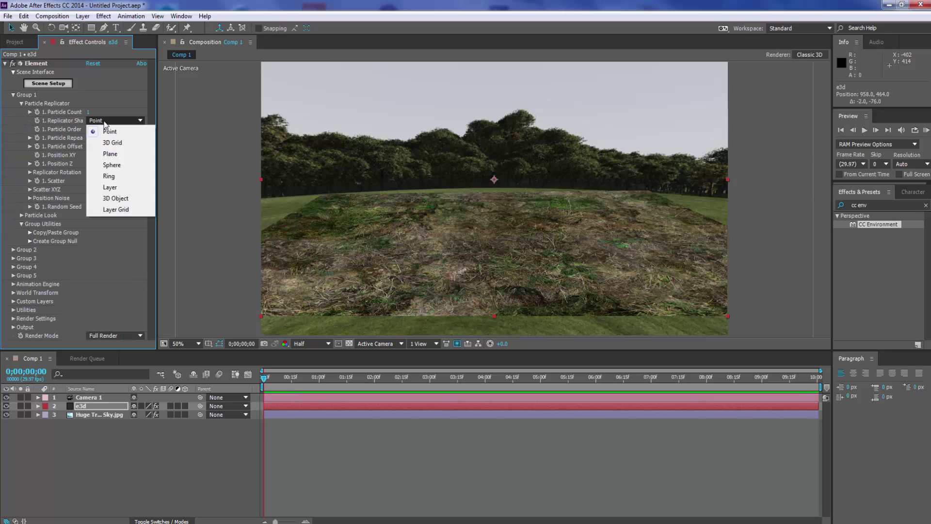
left_click(110, 154)
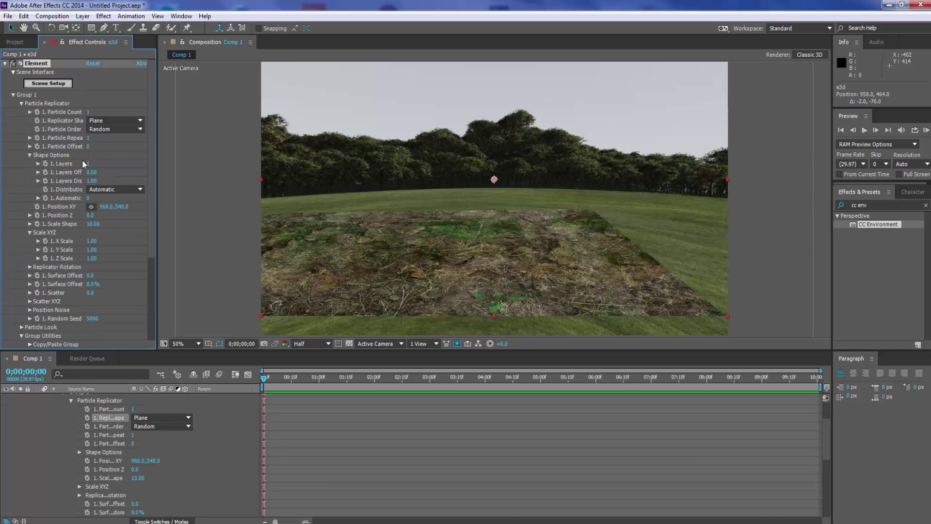
Step: In Group 1's Particle Look, set the particle size to about 20.55 and the X rotation to -2°
left_click(20, 103)
left_click(22, 112)
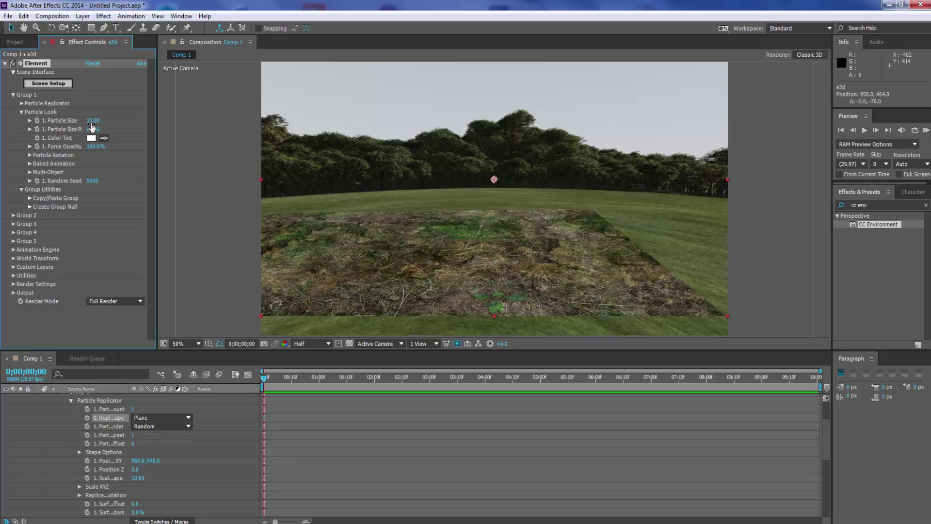
left_click_drag(92, 120, 438, 83)
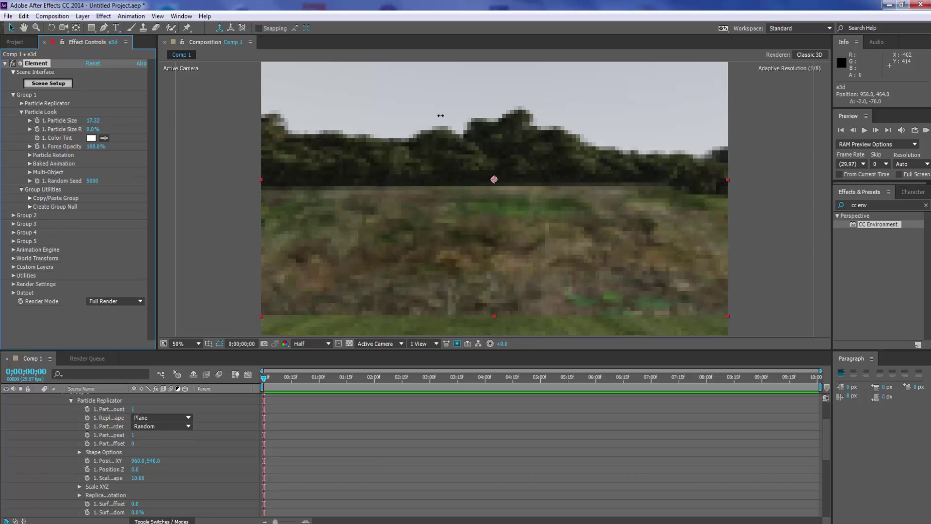
mouse_move(496, 255)
left_mouse_down()
mouse_move(516, 259)
mouse_move(480, 250)
left_mouse_up()
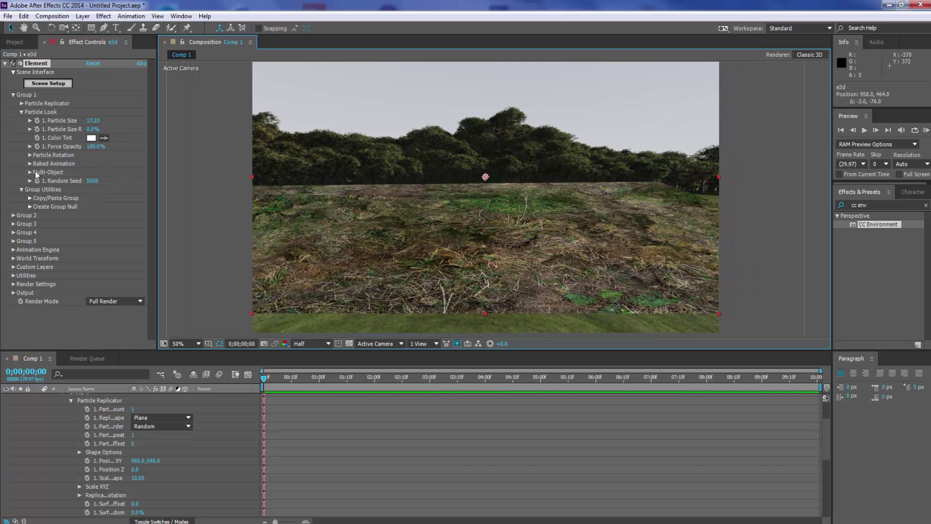
left_click(31, 155)
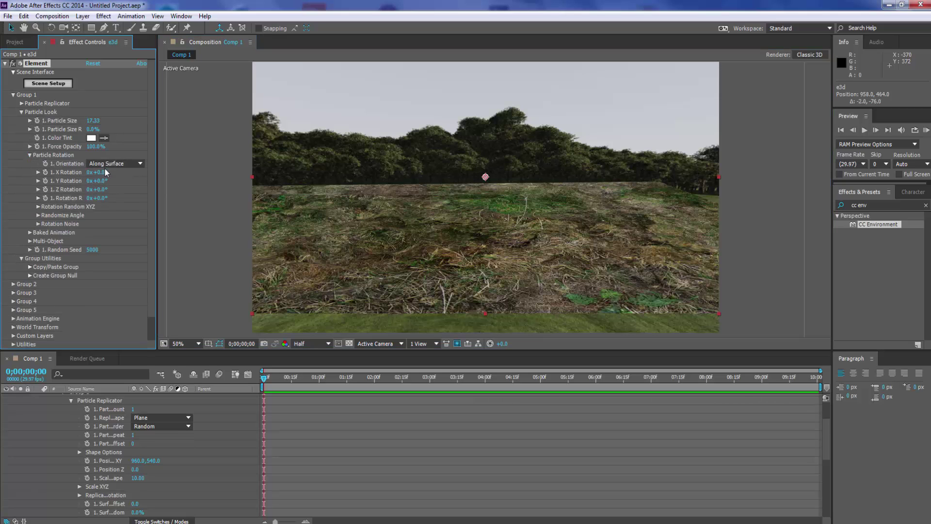
left_click_drag(104, 173, 95, 171)
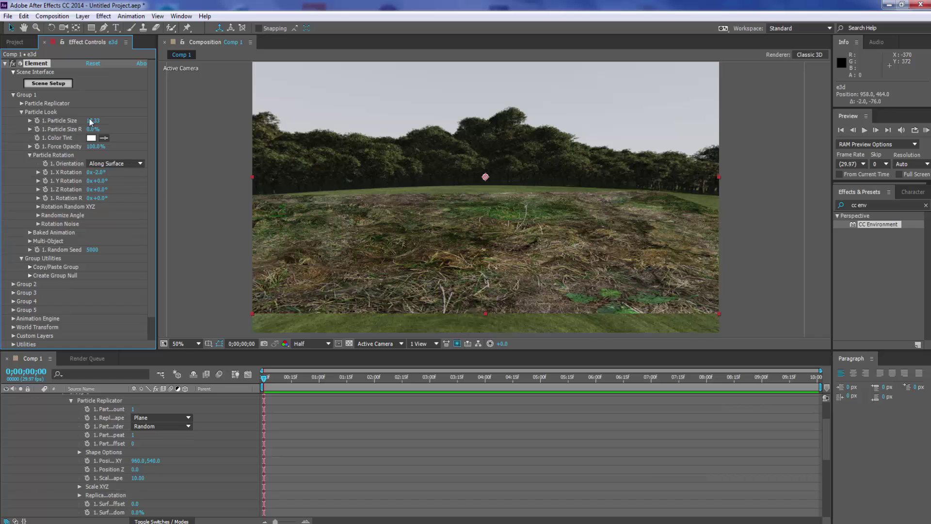
left_click_drag(92, 120, 242, 124)
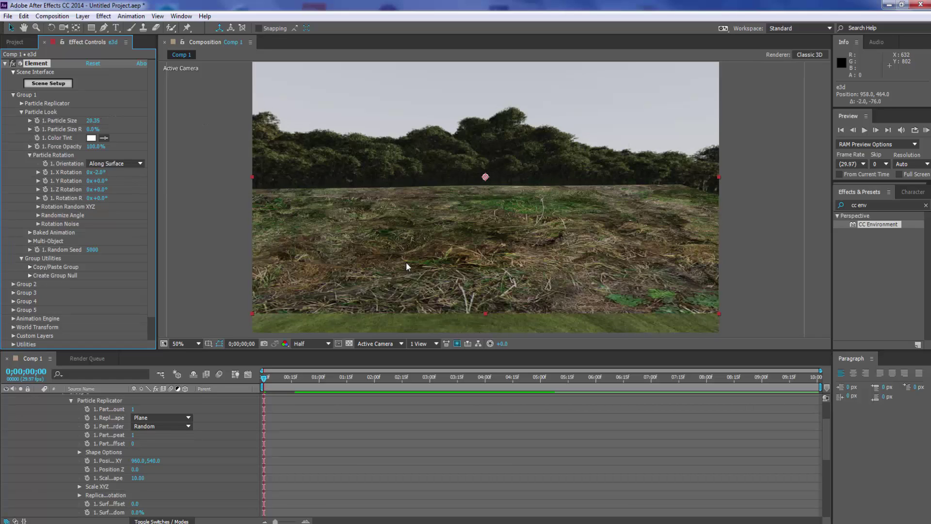
Step: Move the camera closer over the ground to about 894, 435, -279 and scale the e3d layer to about 119% by 116%
left_click(63, 28)
left_click_drag(466, 239, 487, 196)
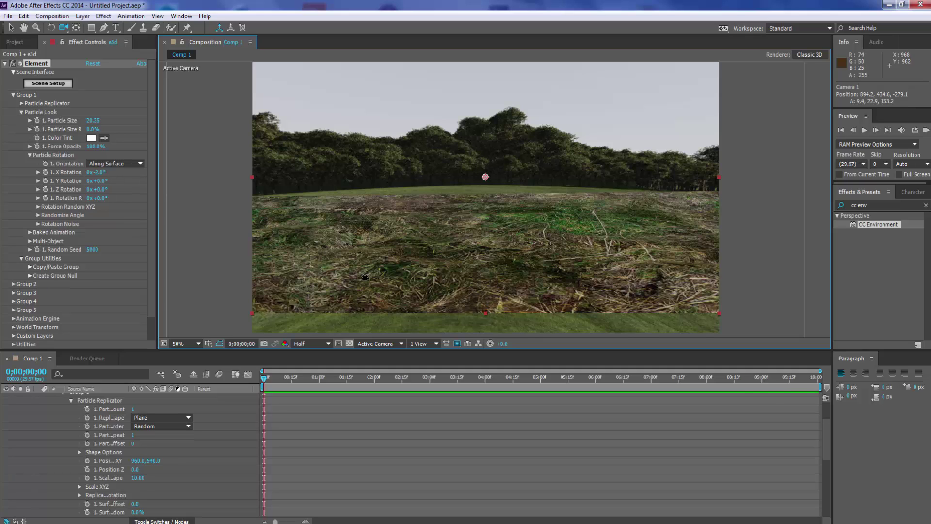
left_click(11, 28)
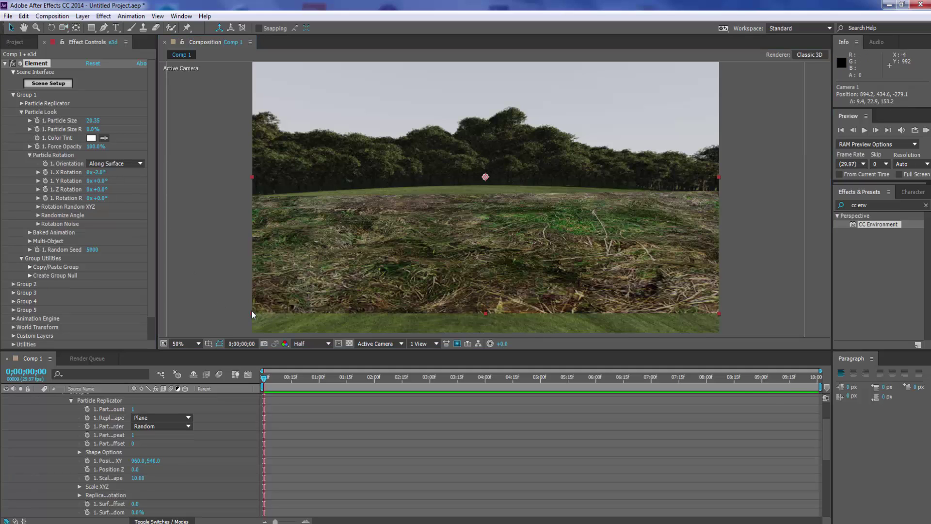
left_click_drag(251, 312, 207, 335)
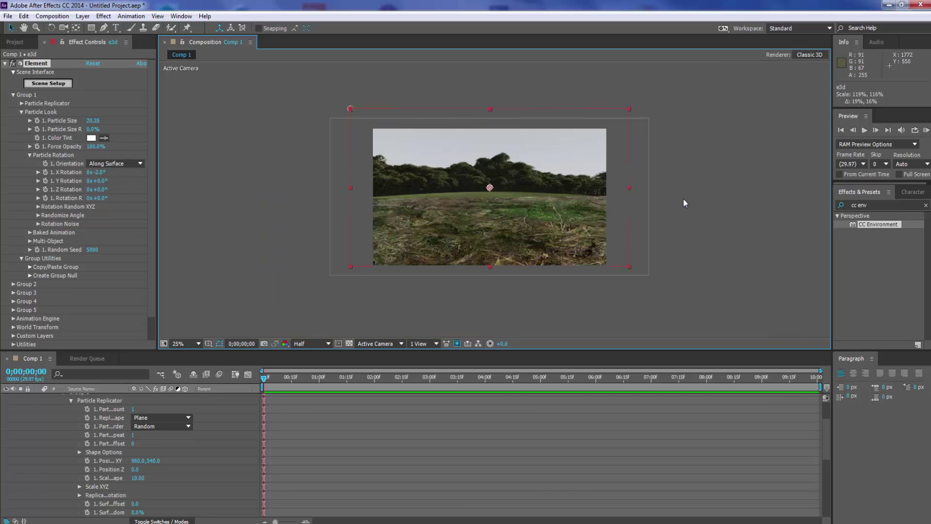
Step: Add the Tree 1 model from the Tree Models folder to the Element scene
left_click(13, 95)
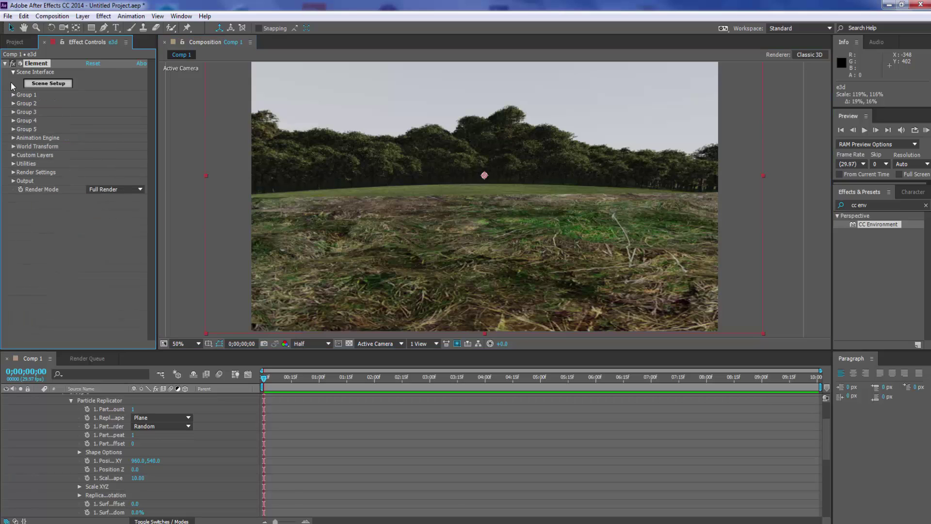
left_click(5, 64)
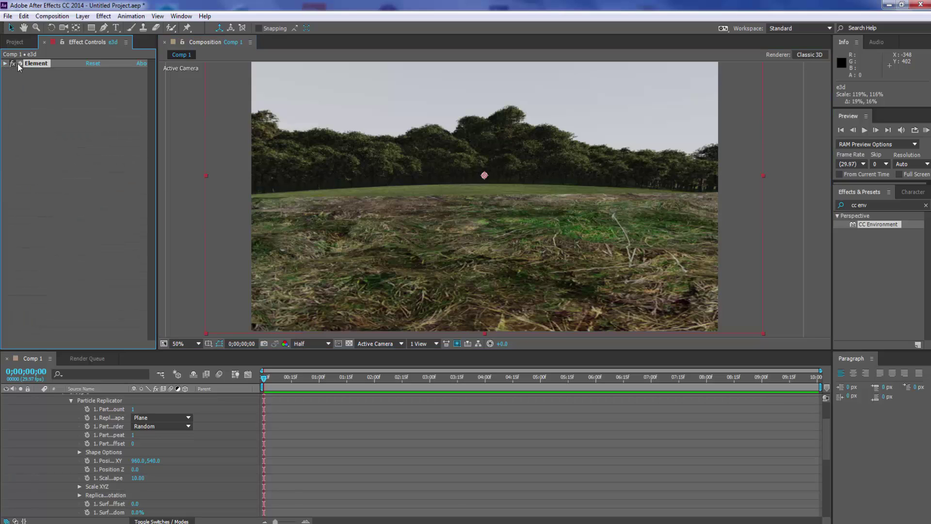
left_click(2, 72)
left_click(5, 63)
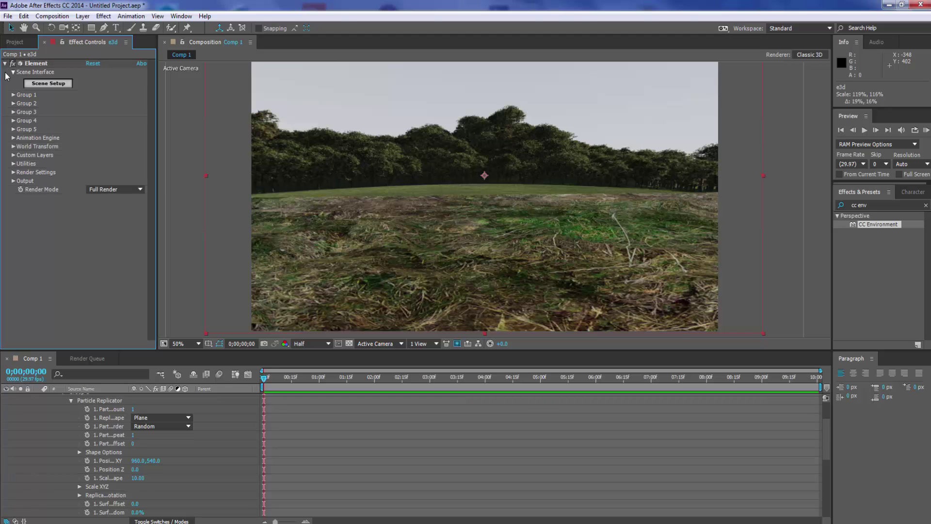
left_click(32, 84)
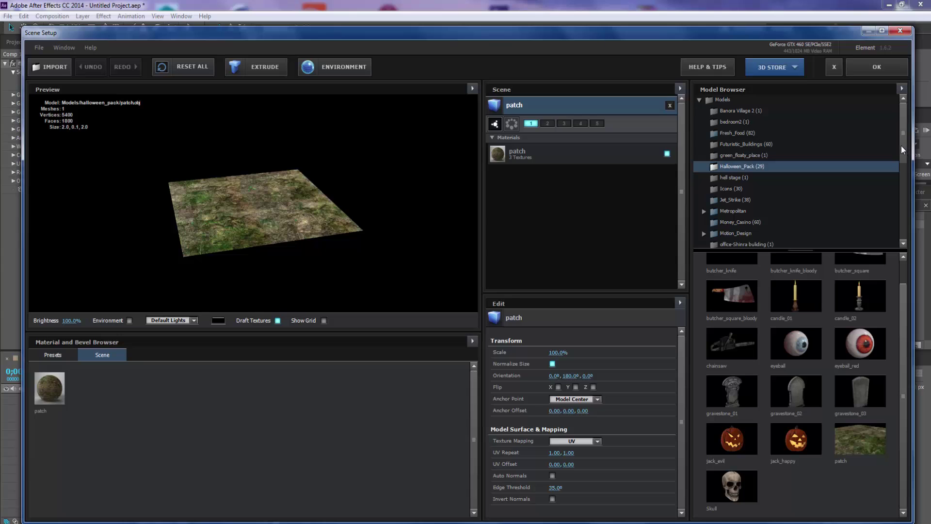
left_click_drag(901, 146, 901, 223)
left_click(754, 213)
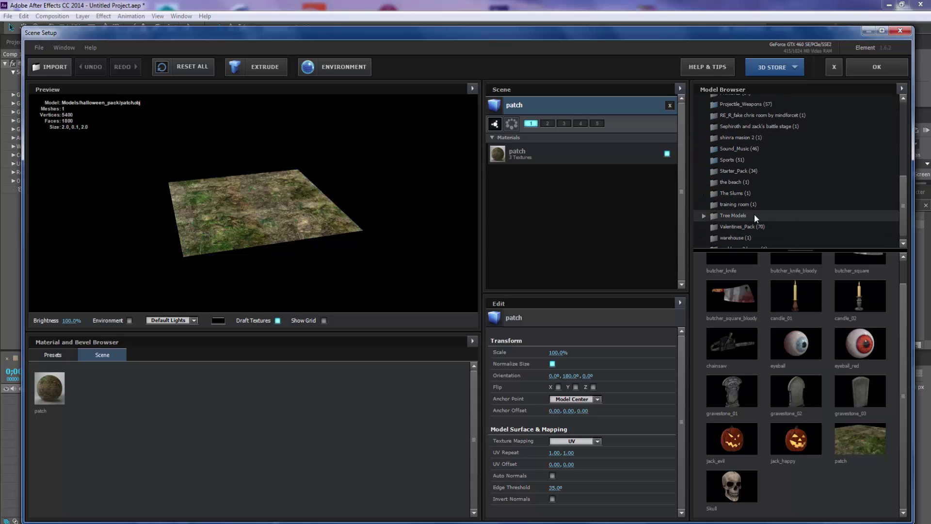
left_click(734, 227)
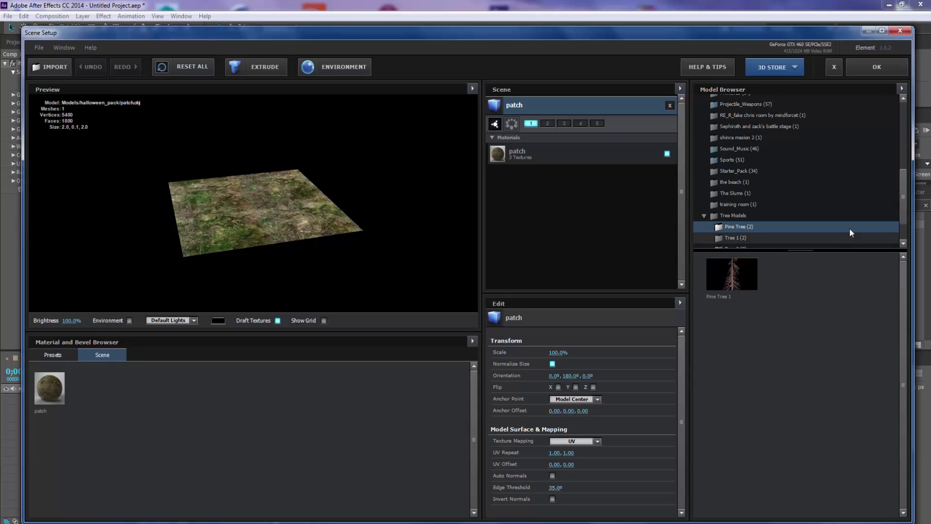
left_click_drag(901, 210, 868, 225)
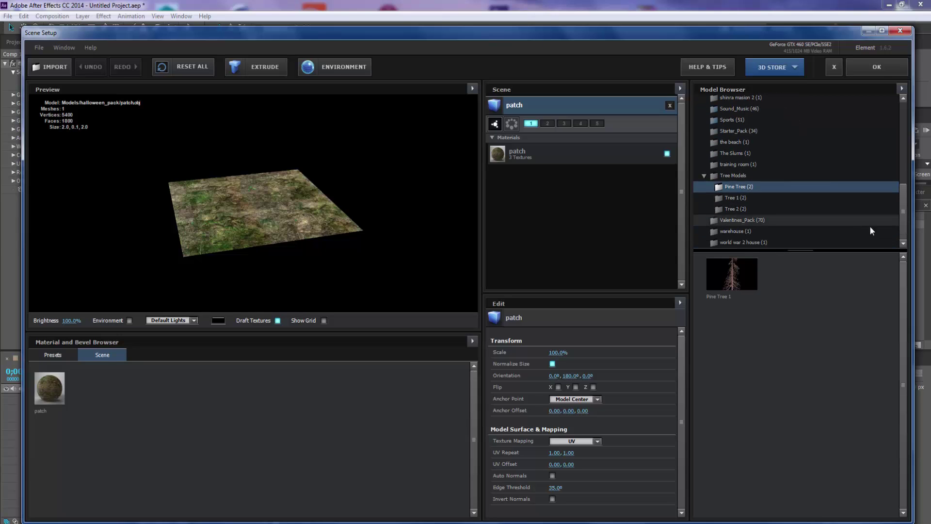
left_click(733, 199)
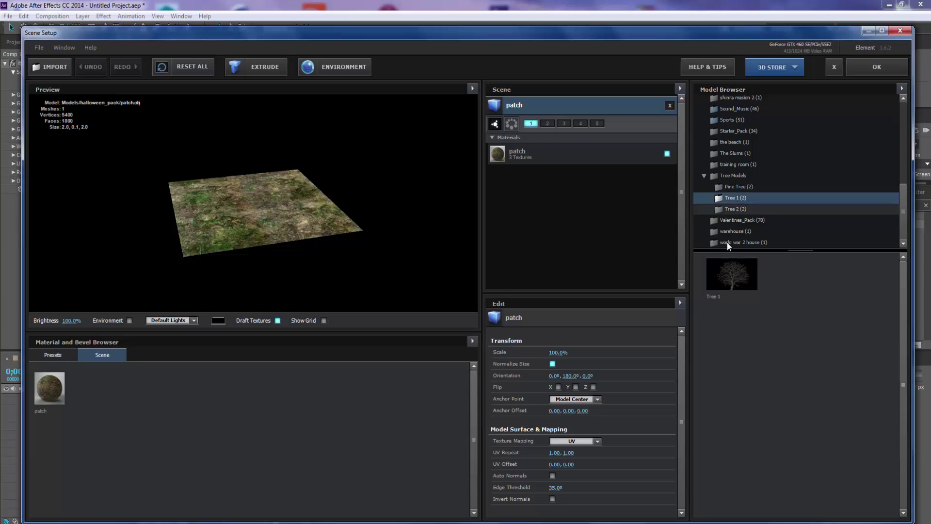
left_click(732, 281)
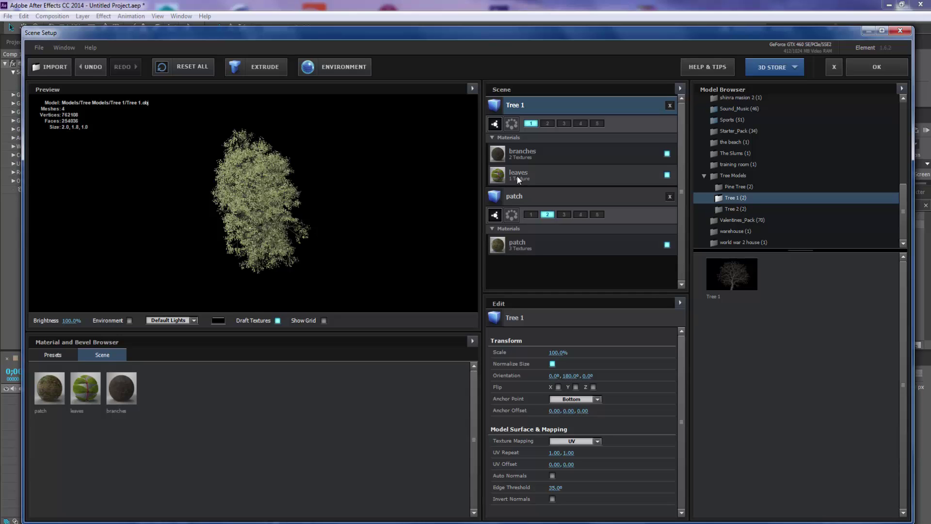
Step: Turn off the leaves material on Tree 1, inspect the bare branches and apply the scene setup
left_click(667, 175)
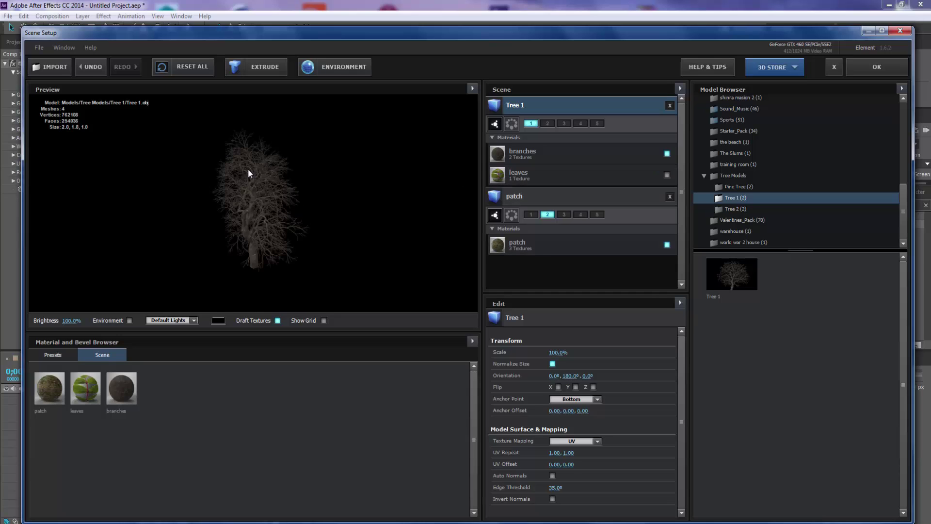
scroll(262, 216, "up", 10)
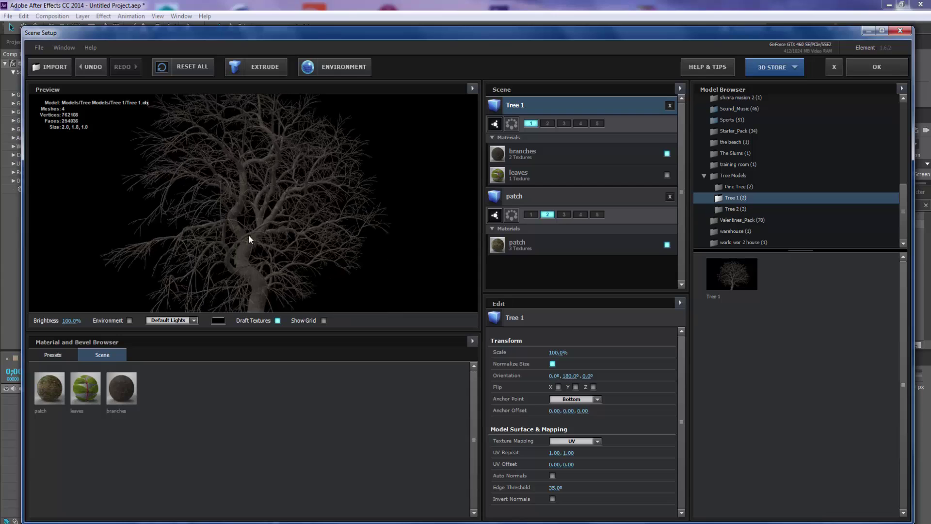
mouse_move(249, 234)
left_mouse_down()
mouse_move(311, 228)
mouse_move(272, 242)
mouse_move(235, 234)
mouse_move(251, 235)
left_mouse_up()
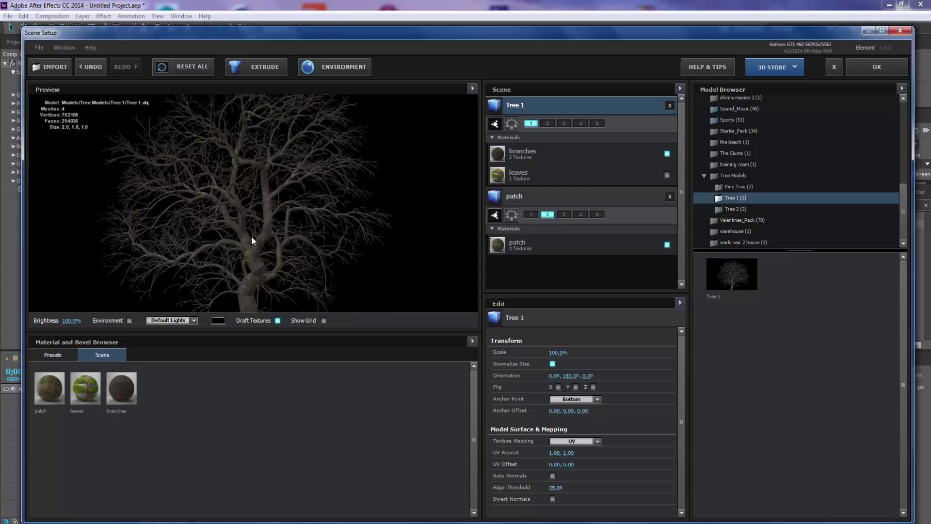
left_click(869, 70)
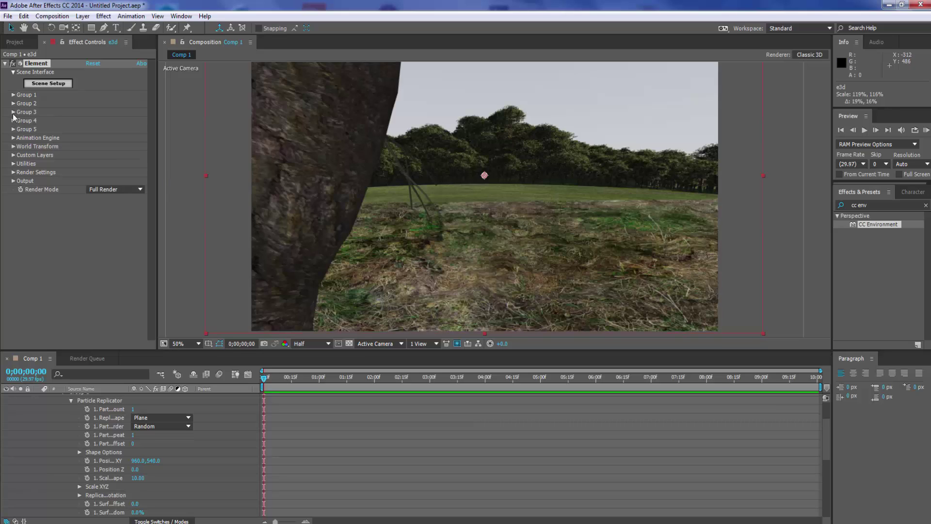
Step: In Group 1, set the replicator's X scale to 0 and the particle size to about 17.97
left_click(13, 96)
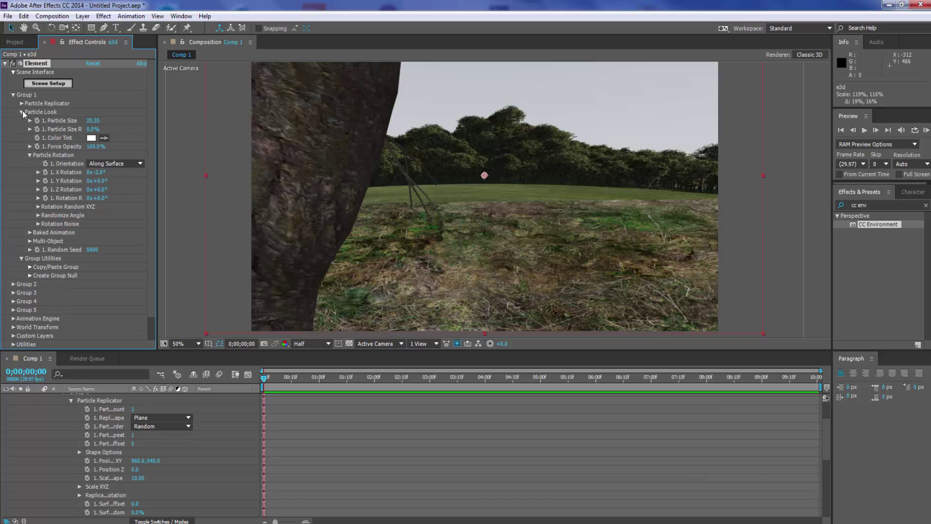
left_click_drag(92, 120, 77, 117)
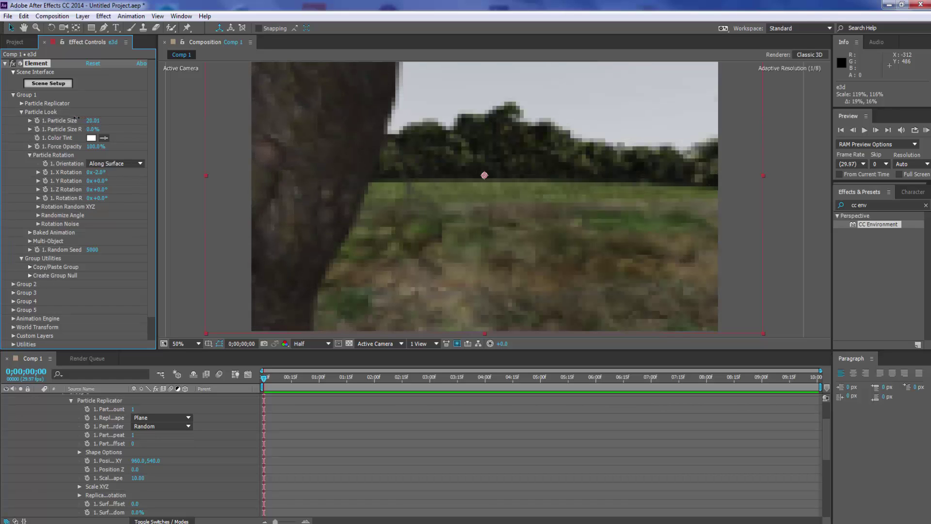
left_click(20, 104)
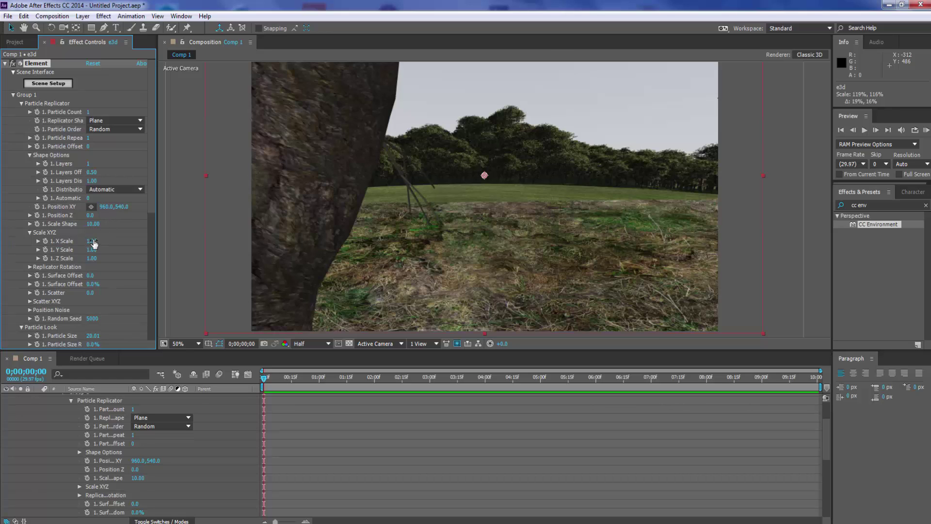
left_click_drag(94, 244, 71, 240)
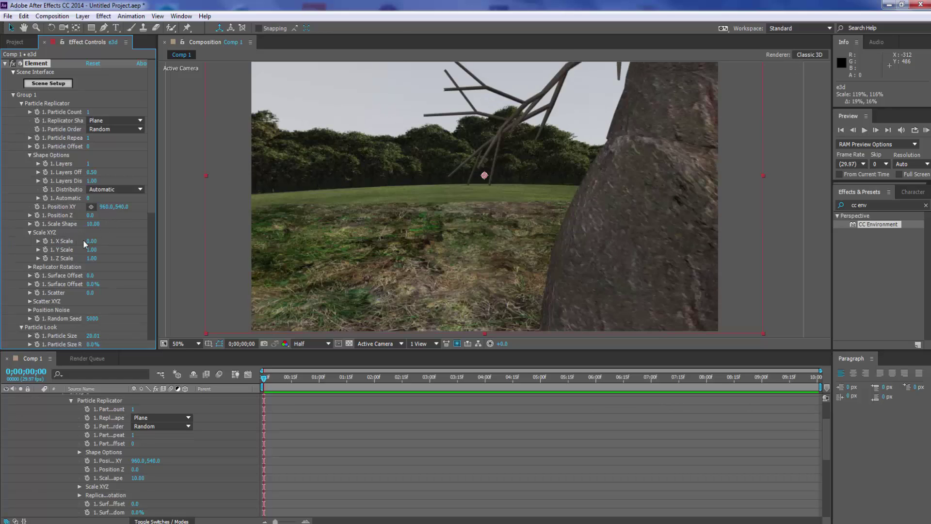
left_click(90, 241)
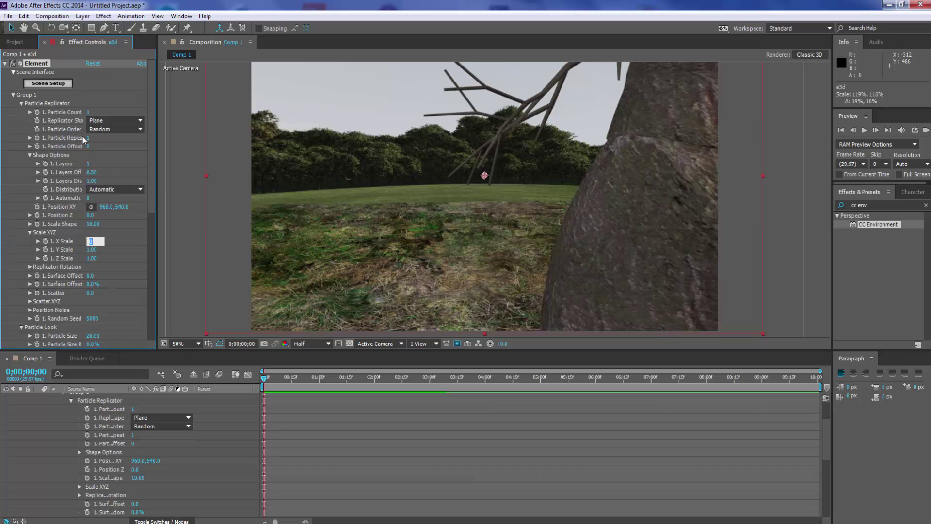
left_click(21, 101)
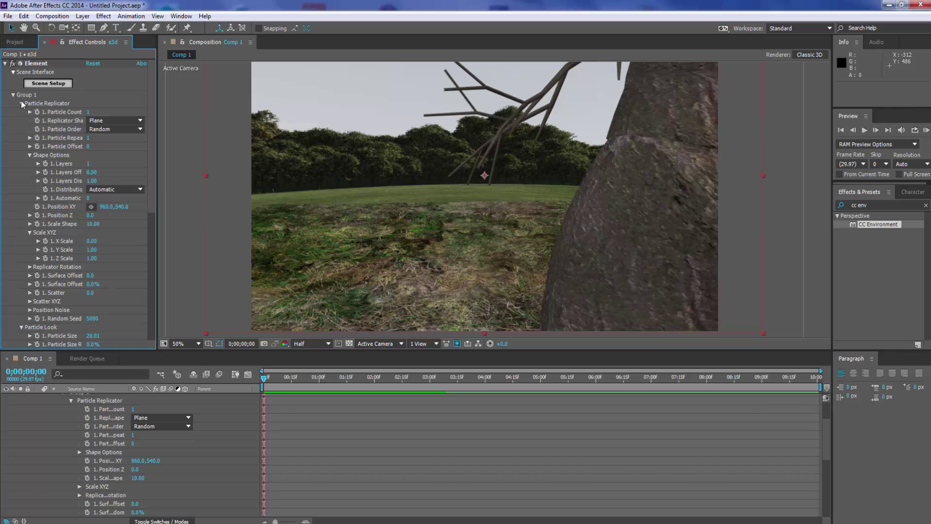
left_click(21, 101)
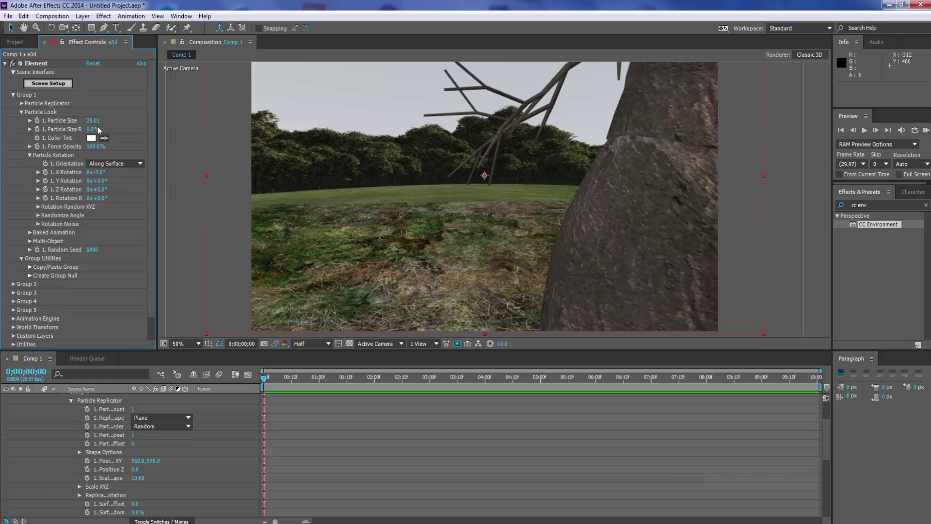
left_click_drag(95, 126, 2, 127)
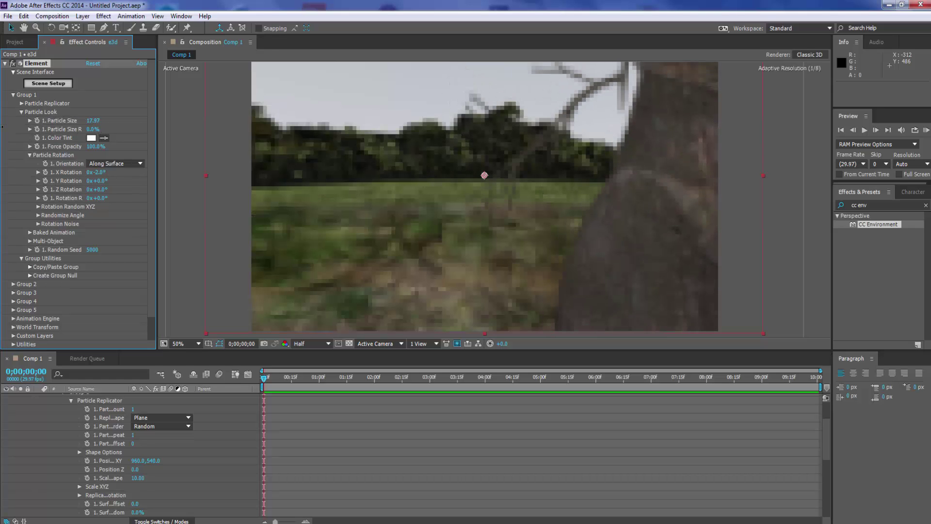
Step: Set Group 1's particle count to 30 and its replicator Z position to 380
left_click(21, 103)
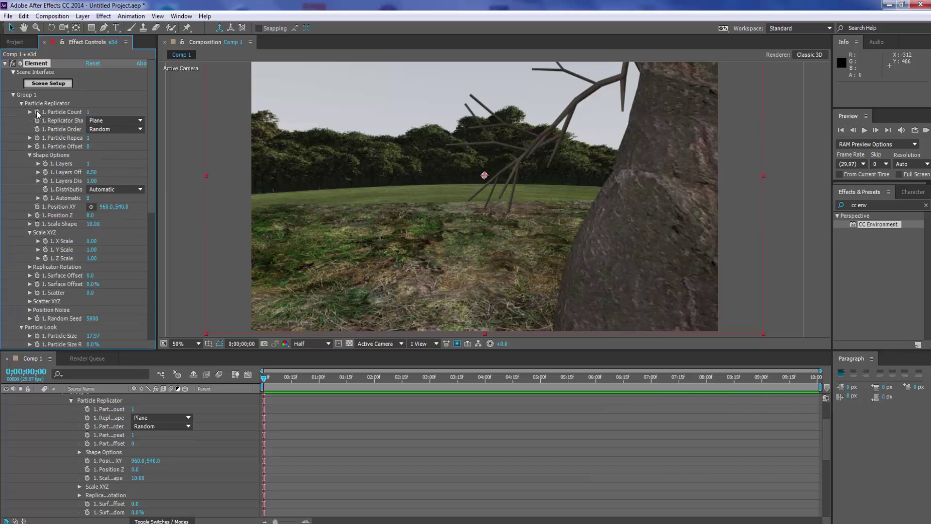
left_click(88, 112)
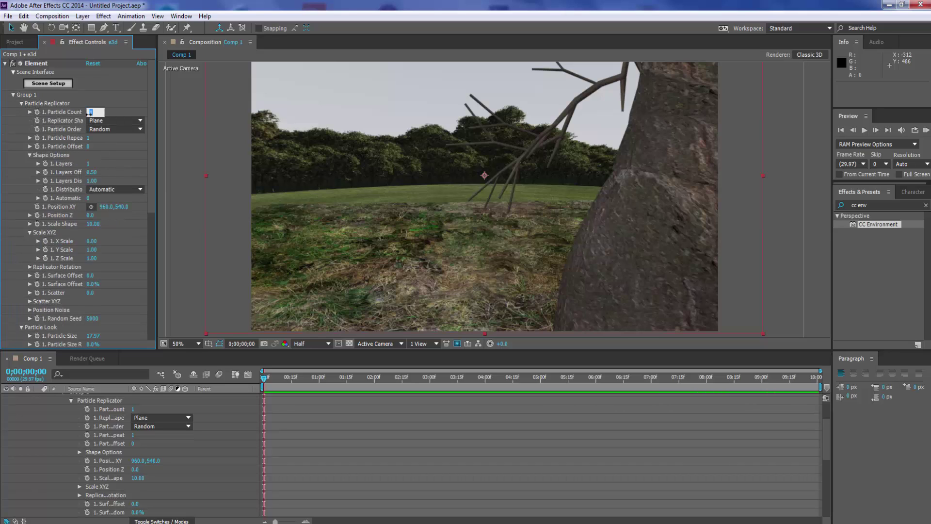
key("Return")
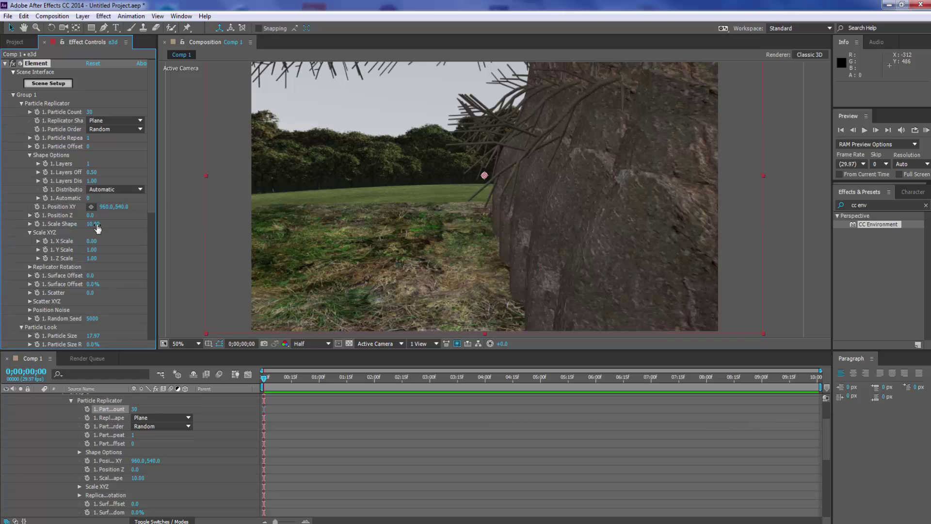
left_click_drag(90, 218, 112, 225)
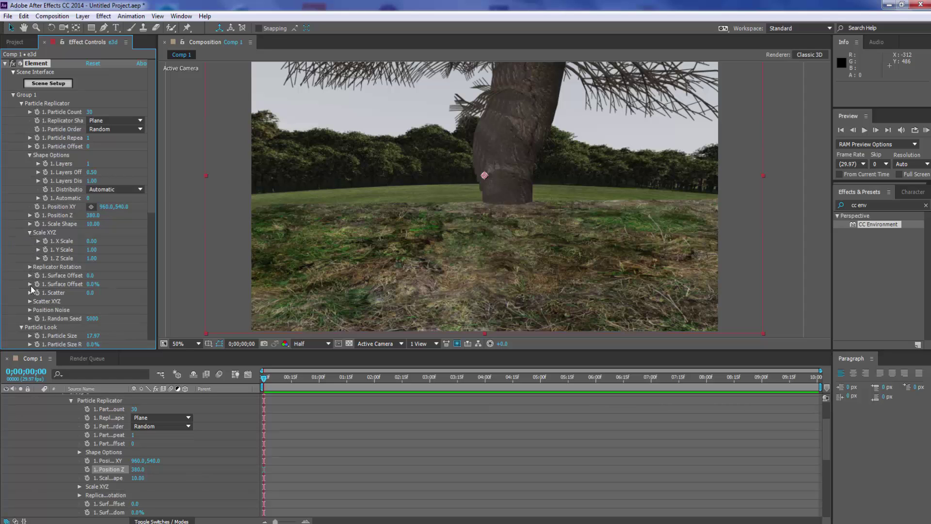
Step: Spread out Group 1's trees with a scatter value of about 13.3
left_click_drag(90, 297, 433, 359)
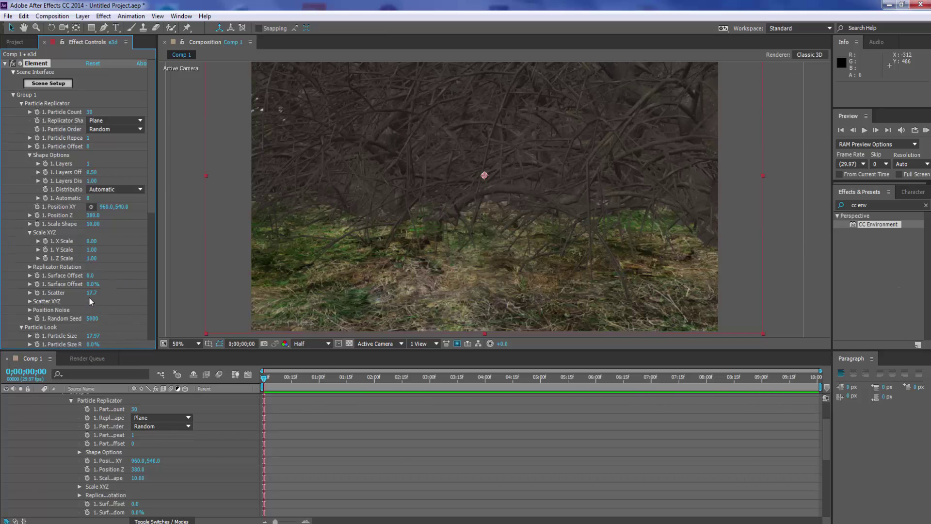
left_click_drag(91, 292, 14, 280)
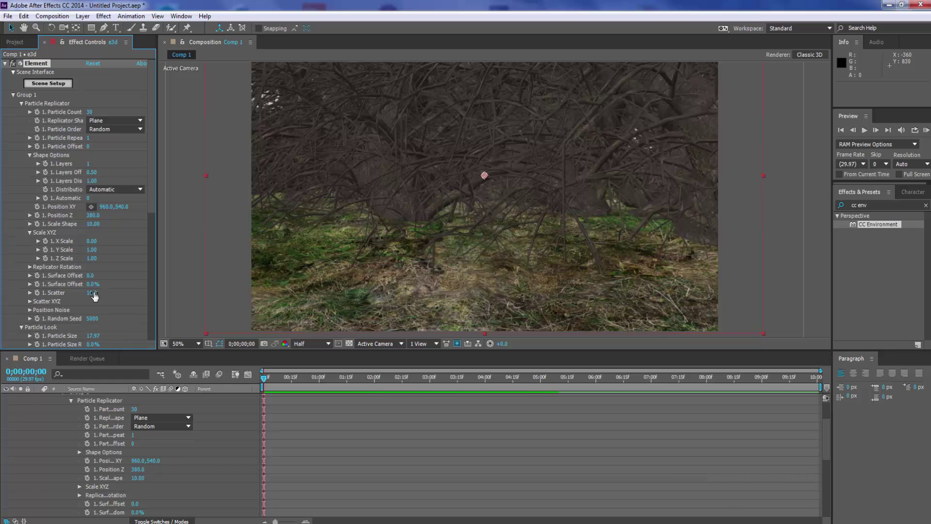
left_click_drag(92, 293, 17, 271)
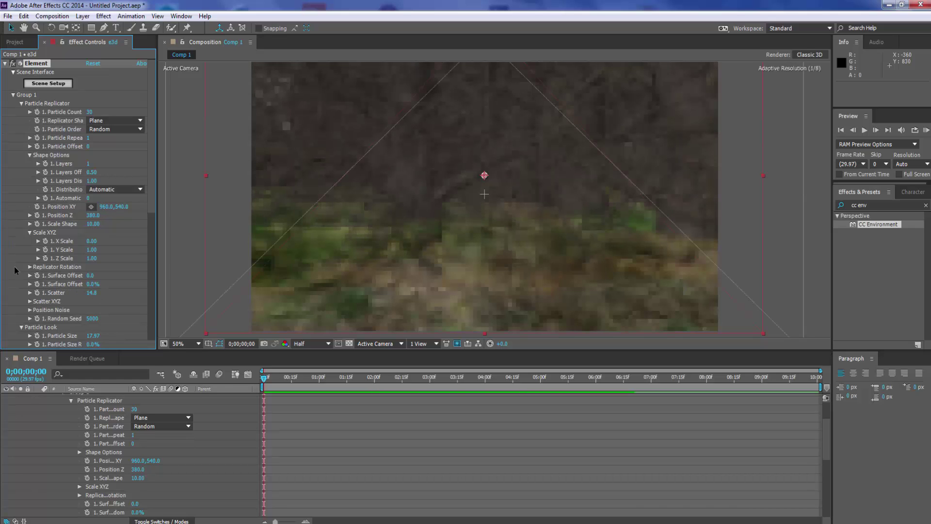
key("comma")
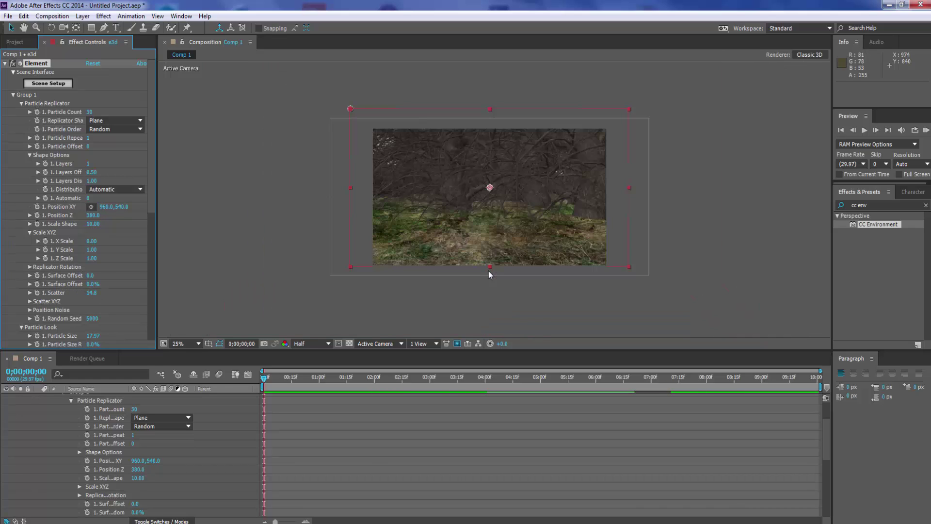
key("period")
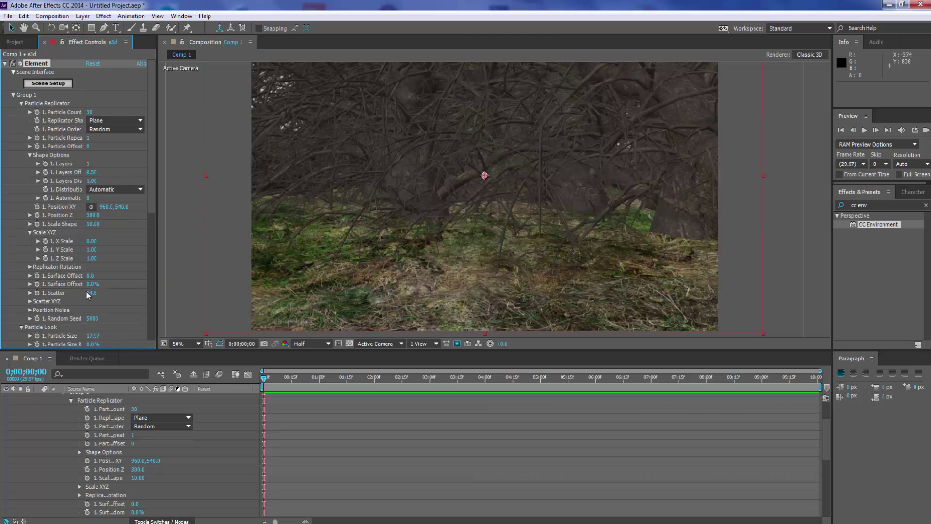
left_click_drag(88, 293, 17, 286)
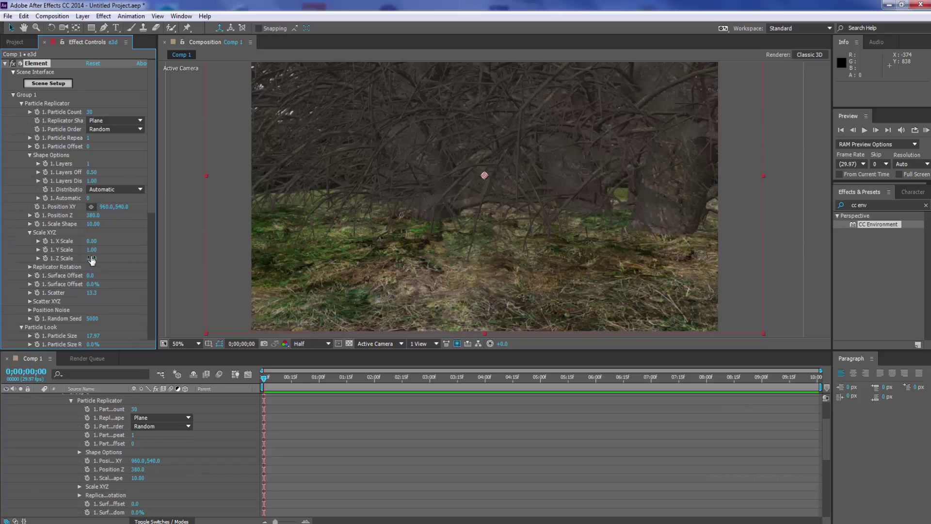
Step: Set Group 1's replicator Y scale to 7.50 and push the trees back to a Z position of 660
left_click_drag(88, 250, 129, 252)
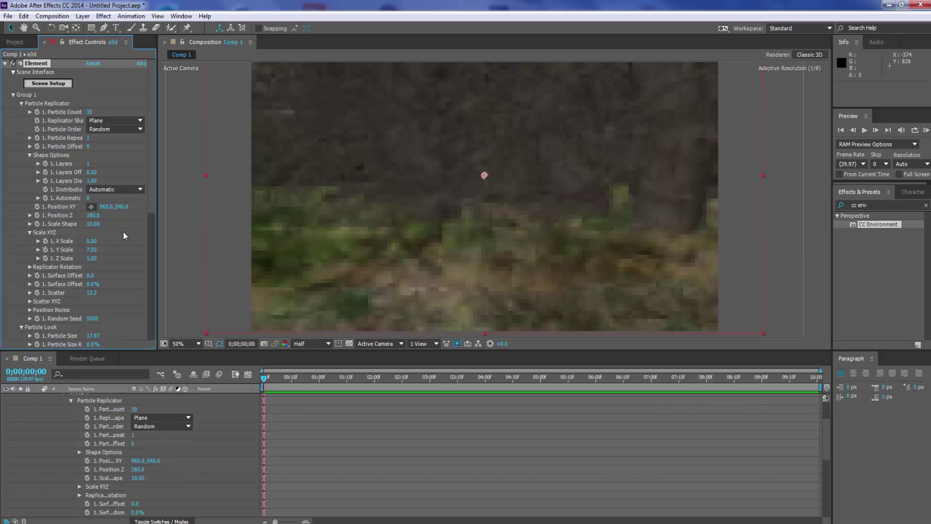
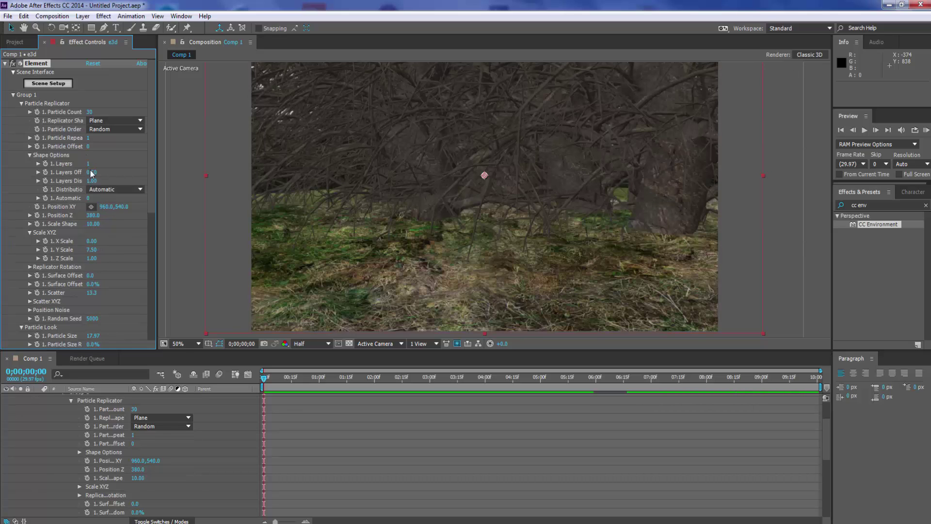
left_click_drag(93, 215, 103, 214)
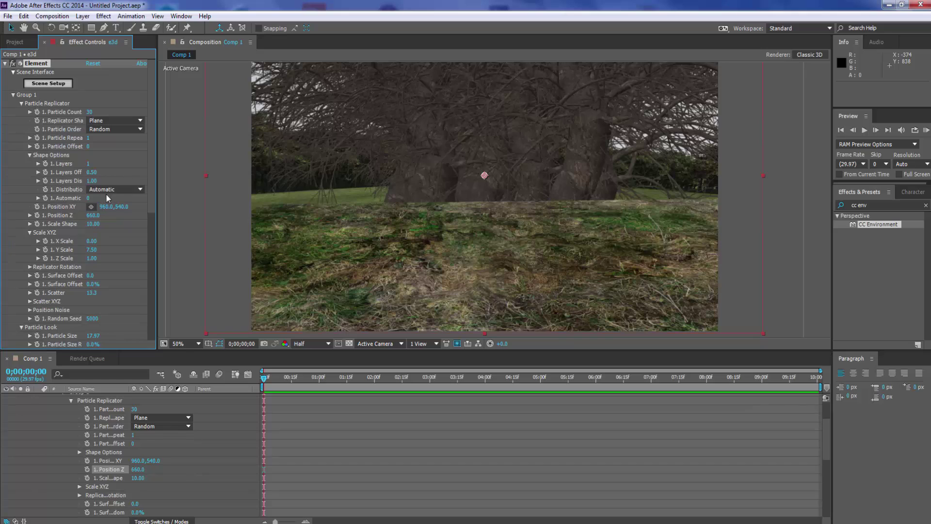
left_click(108, 122)
left_click(110, 155)
left_click(13, 95)
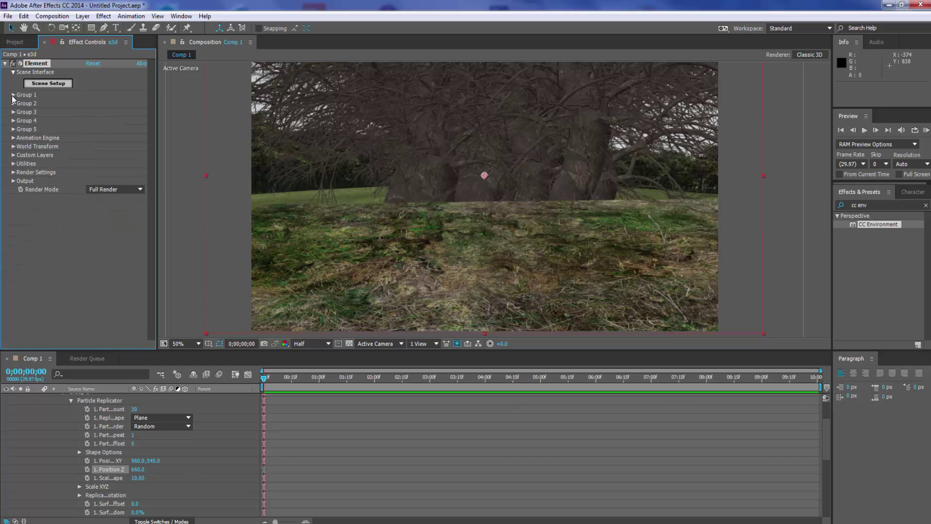
Step: Set Group 2's replicator shape to Plane and its replicator X scale to 0
left_click(13, 103)
left_click(21, 120)
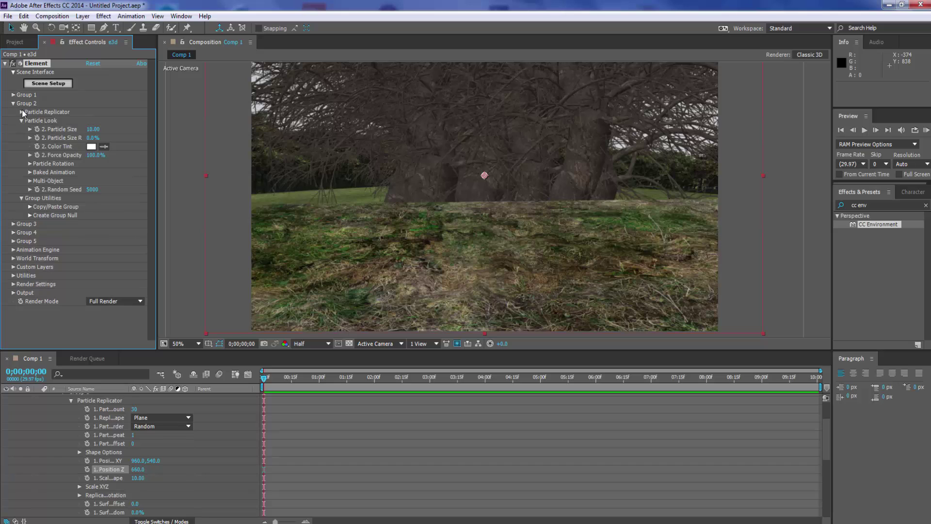
left_click(22, 111)
left_click(107, 128)
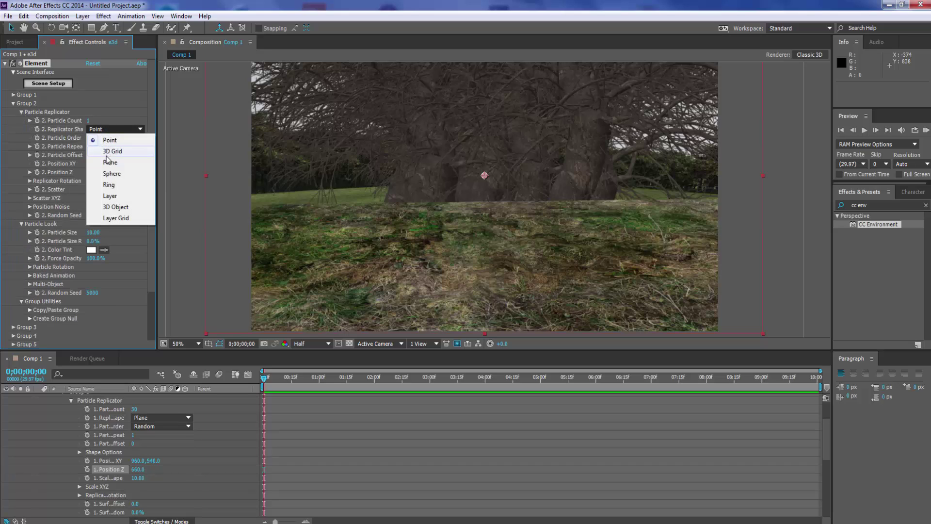
left_click(108, 162)
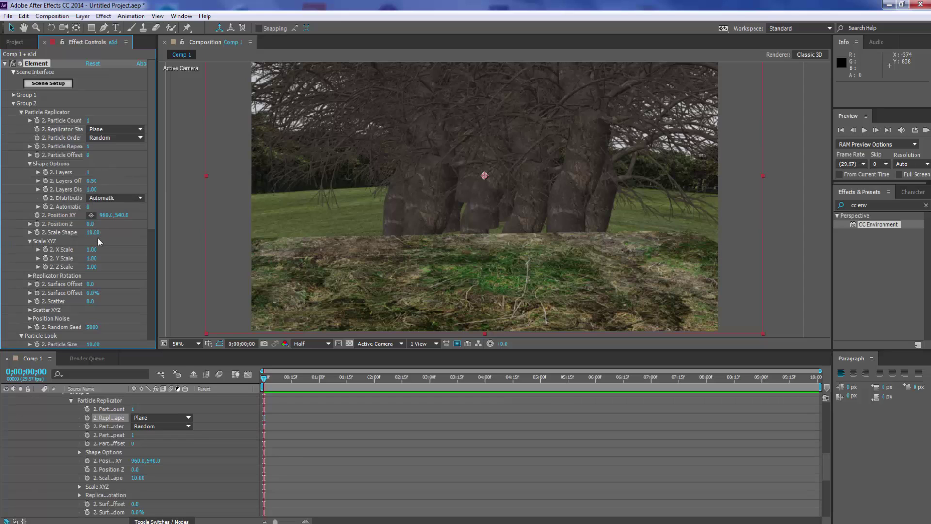
left_click_drag(93, 249, 77, 248)
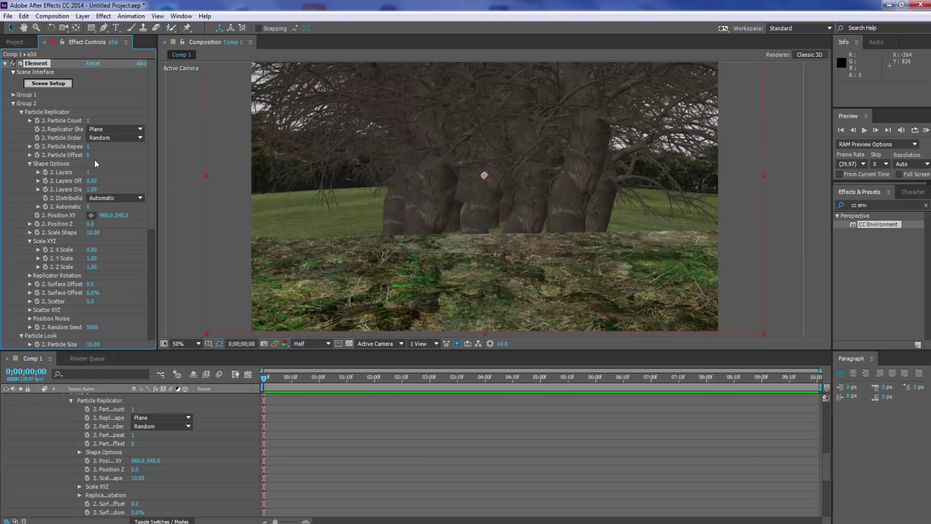
Step: Enlarge Group 2's ground by setting its particle size to about 17.95
left_click(21, 111)
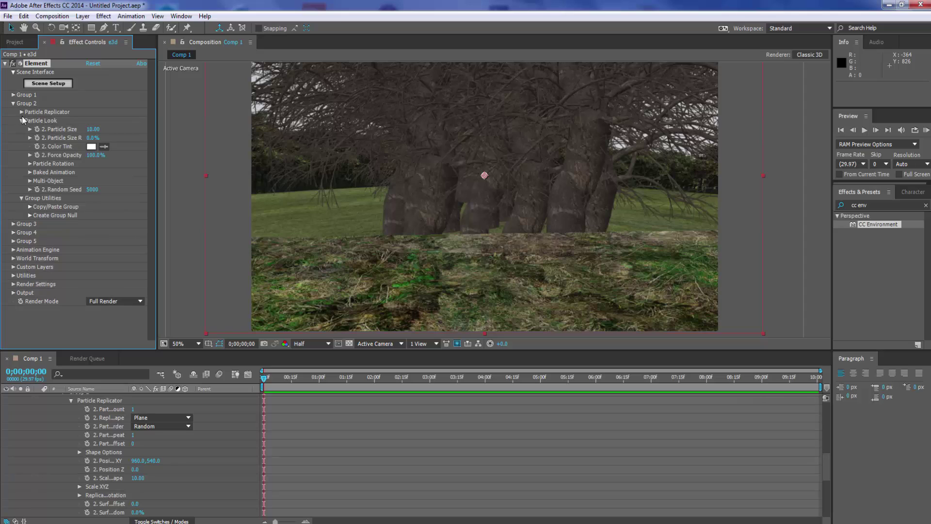
left_click(21, 112)
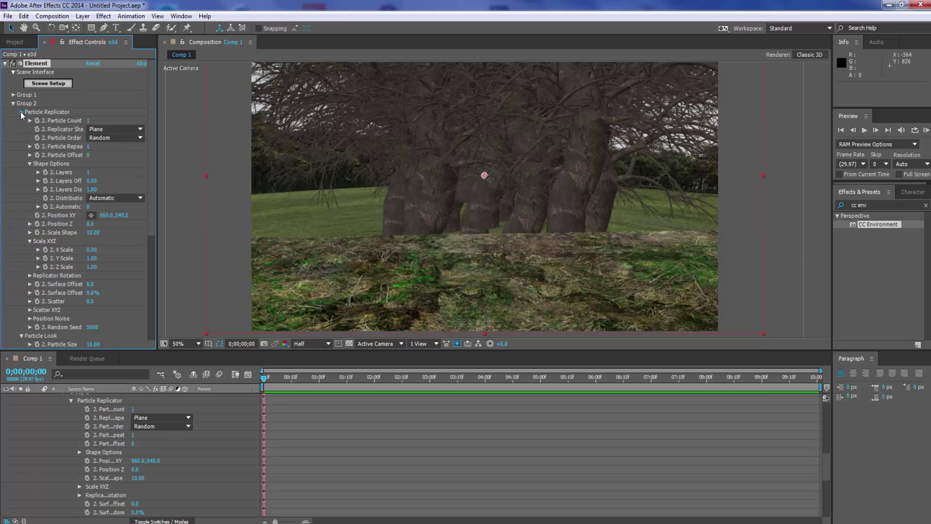
left_click(21, 111)
left_click_drag(91, 129, 421, 169)
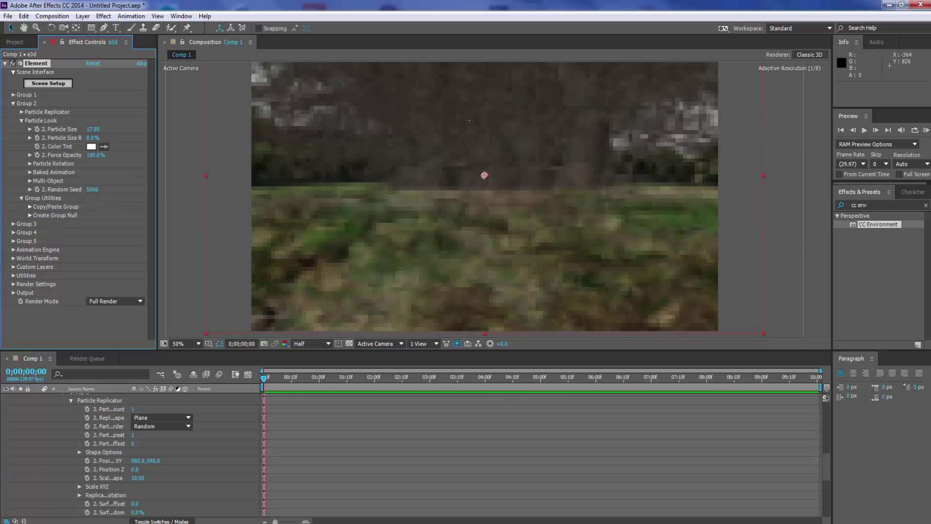
Step: Spread Group 1's trees sideways by setting the replicator's X scale to about 8.10
left_click(14, 103)
left_click(13, 94)
scroll(22, 112, "down", 2)
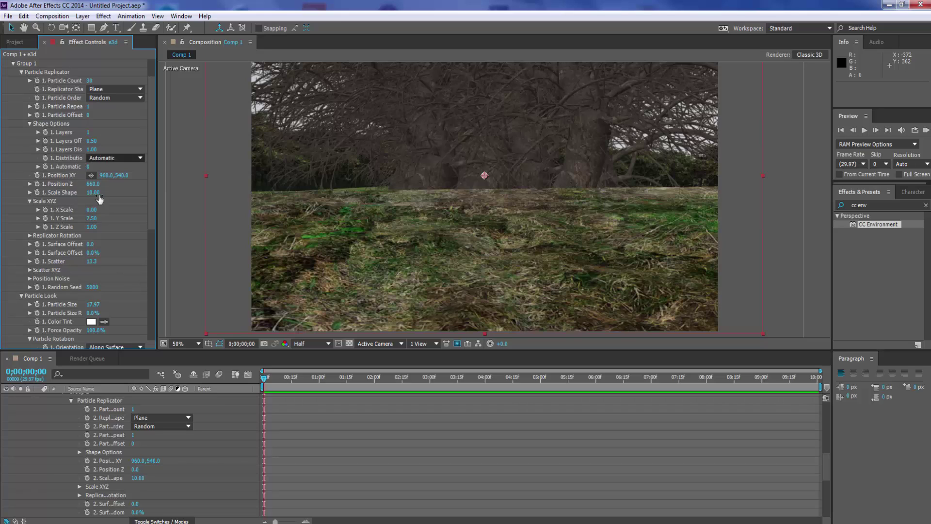
left_click_drag(107, 210, 129, 207)
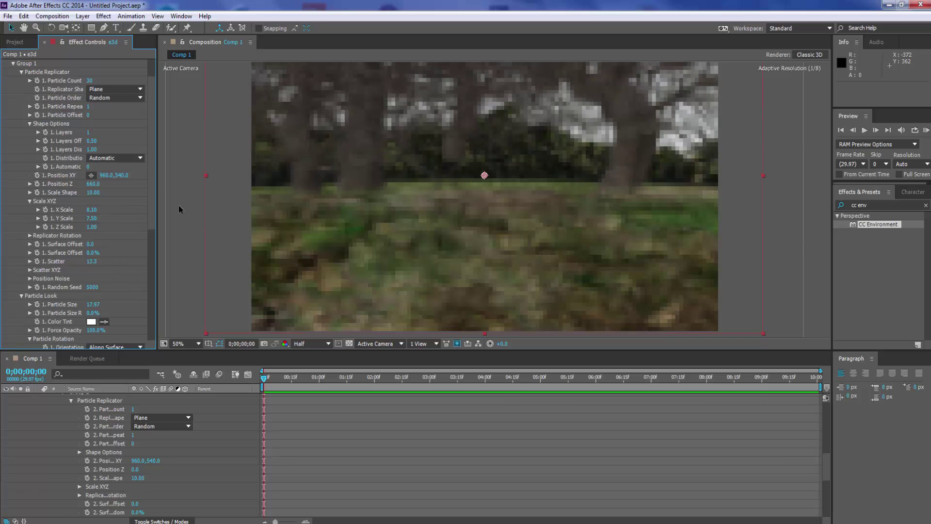
left_click(490, 220)
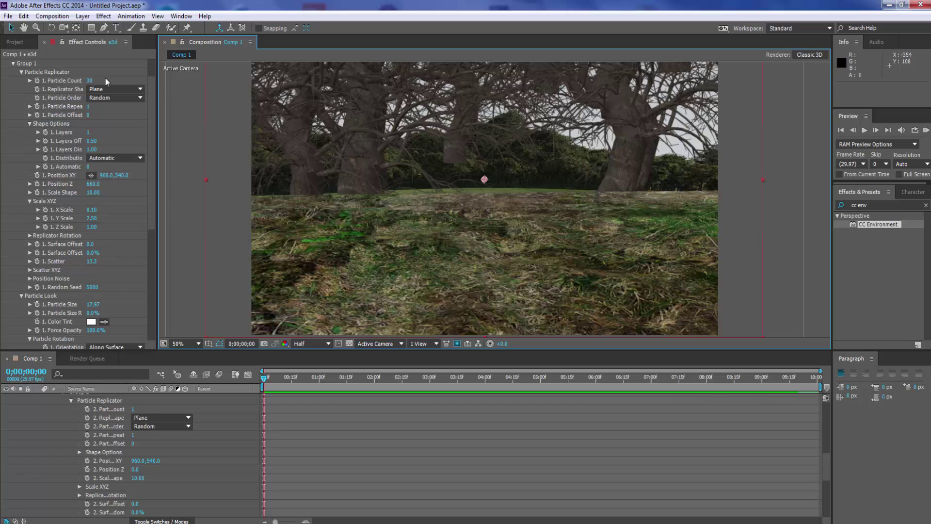
Step: Orbit Camera 1 around the trees and bring Group 1 forward to a Z position of 180
left_click(63, 27)
left_click_drag(445, 227, 600, 206)
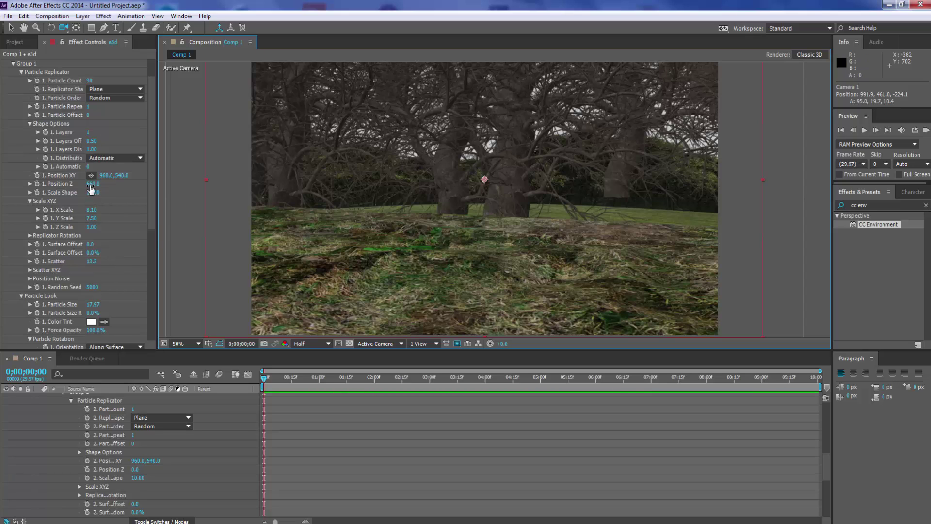
left_click_drag(101, 184, 72, 190)
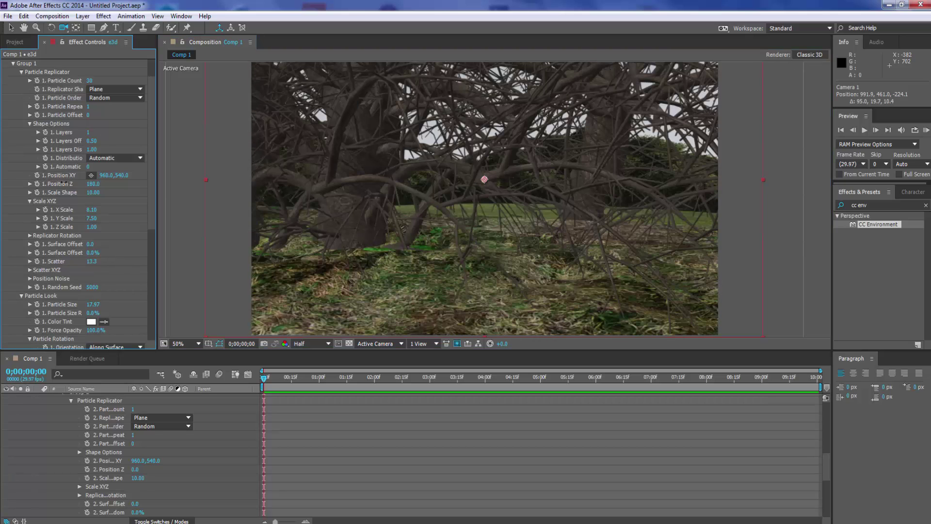
left_click_drag(540, 262, 565, 200)
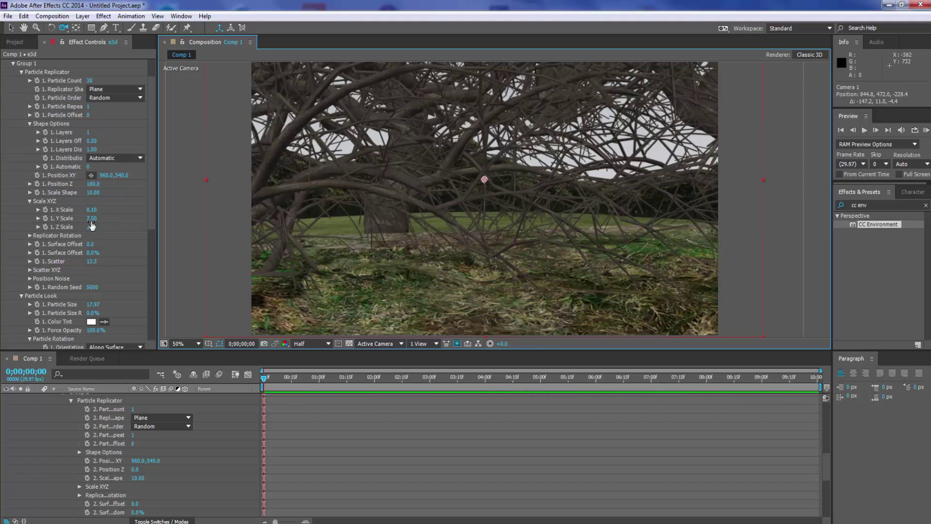
Step: Set Group 1's replicator Y scale to 12.60 and its Z scale to about 3.80
left_click_drag(91, 218, 102, 219)
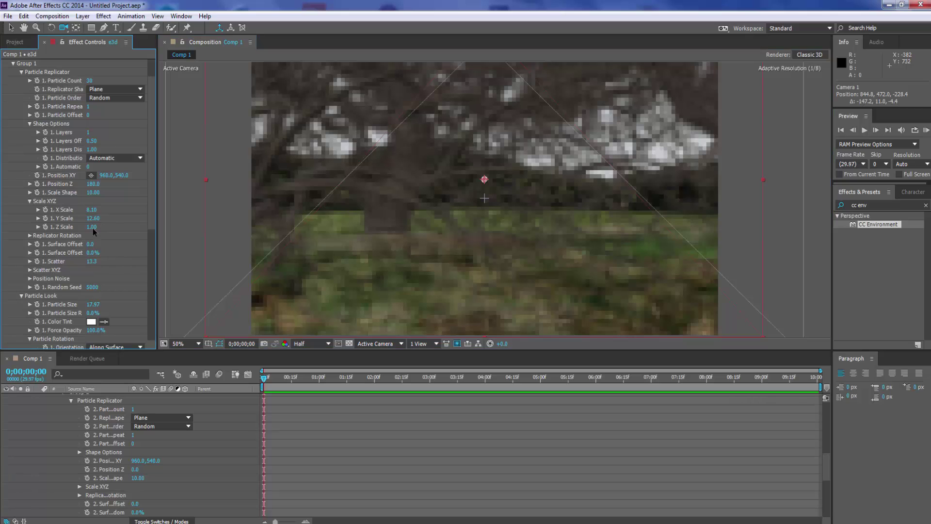
left_click_drag(99, 228, 107, 228)
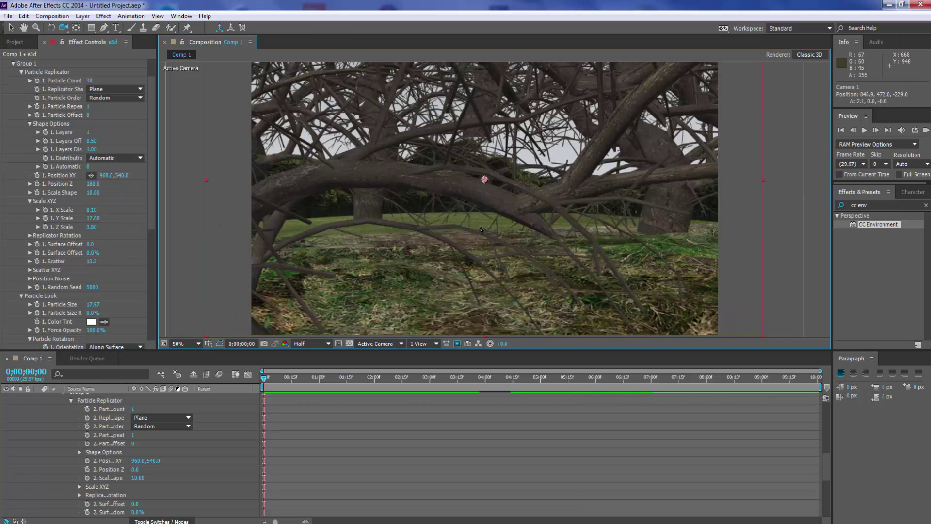
left_click_drag(478, 230, 481, 230)
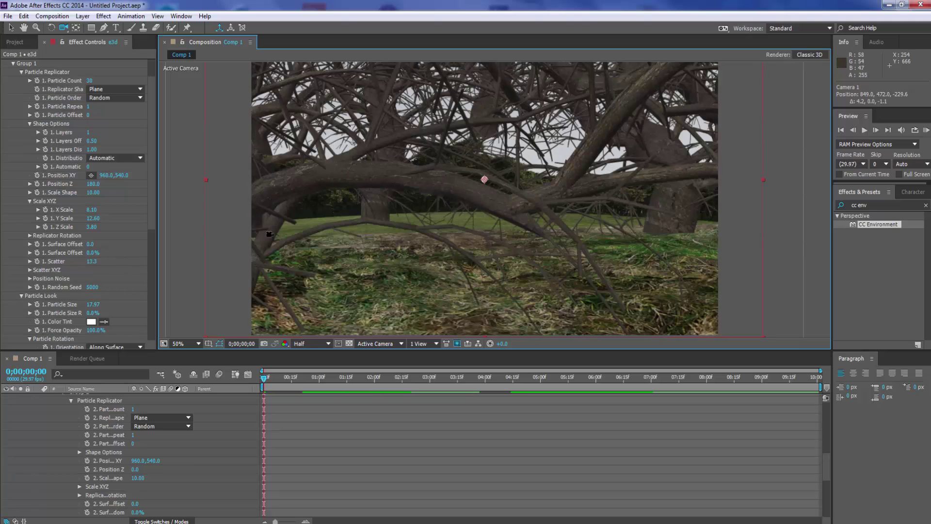
Step: Enlarge Group 2's ground further by raising its particle size to about 26.23
left_click(20, 72)
left_click(13, 69)
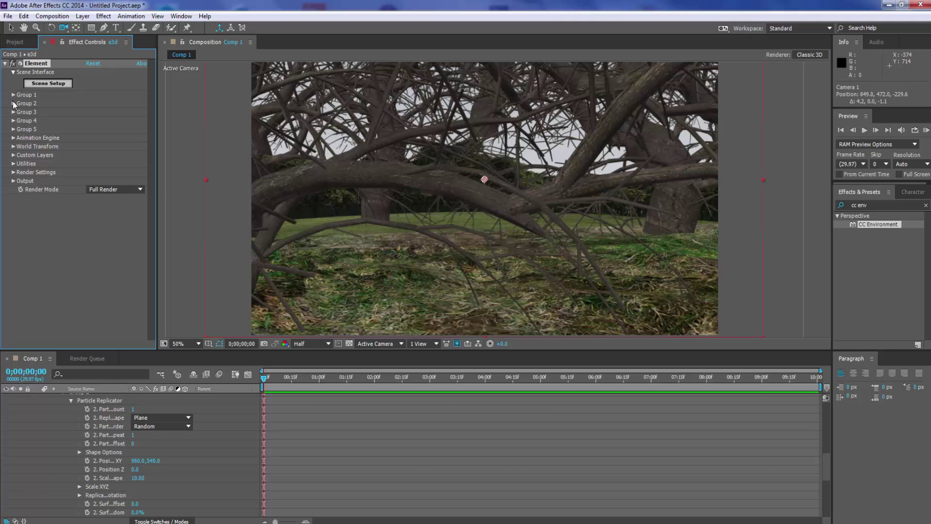
left_click(14, 104)
left_click_drag(93, 129, 479, 254)
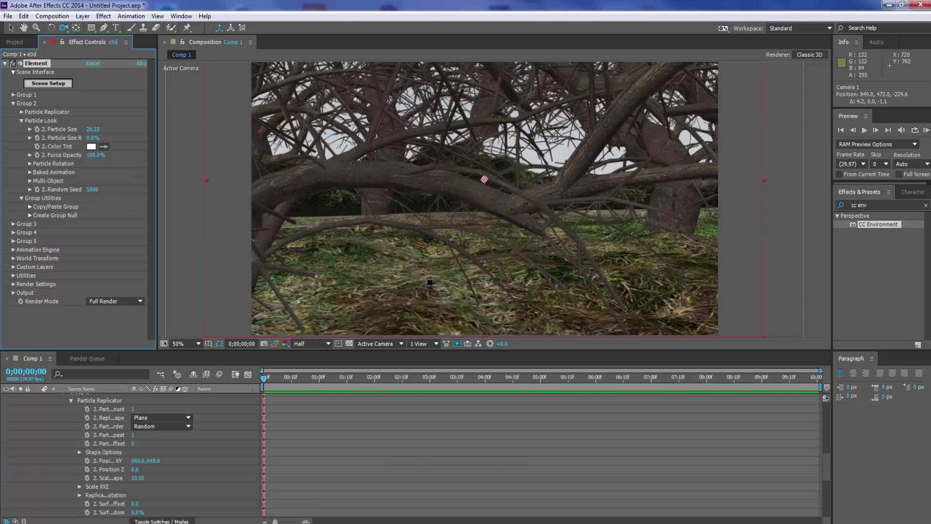
key("comma")
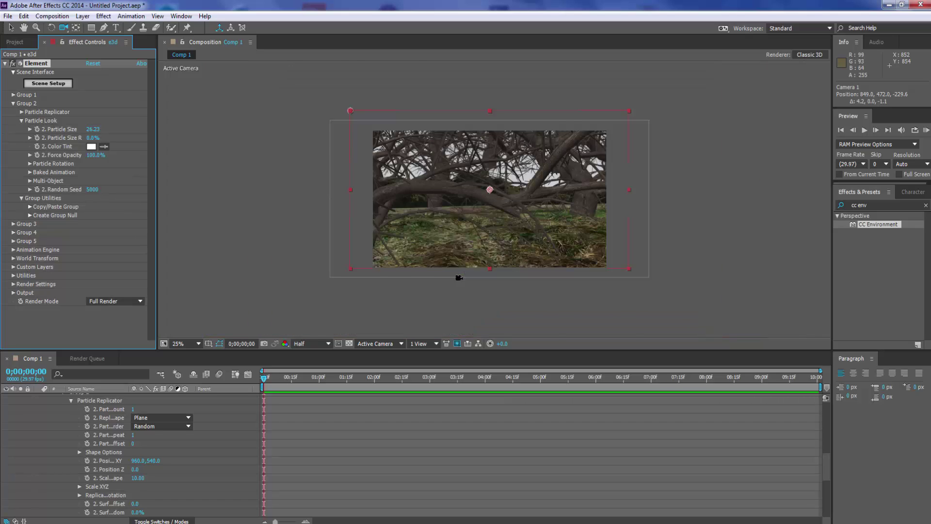
key("period")
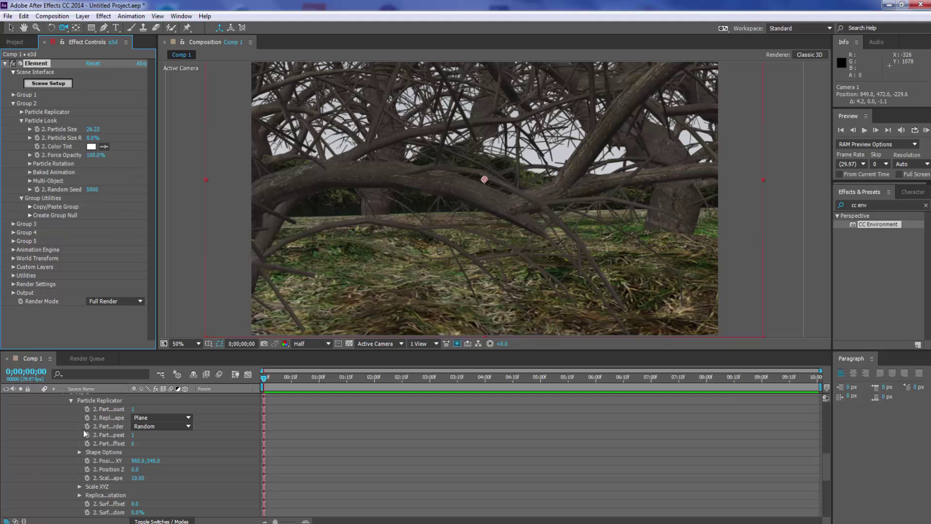
Step: Add a new adjustment layer directly above the Huge Tree Line Looping Sky.jpg background layer
scroll(77, 418, "up", 10)
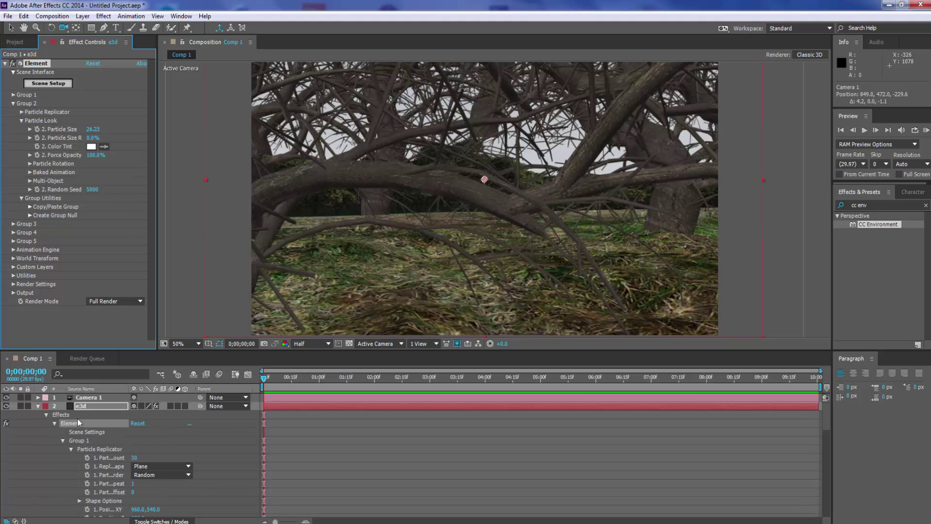
left_click(37, 407)
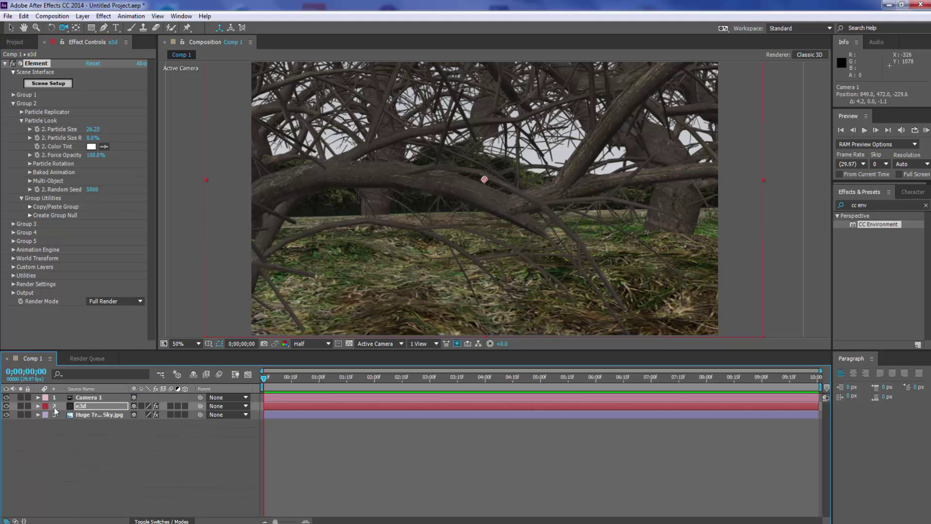
left_click(81, 415)
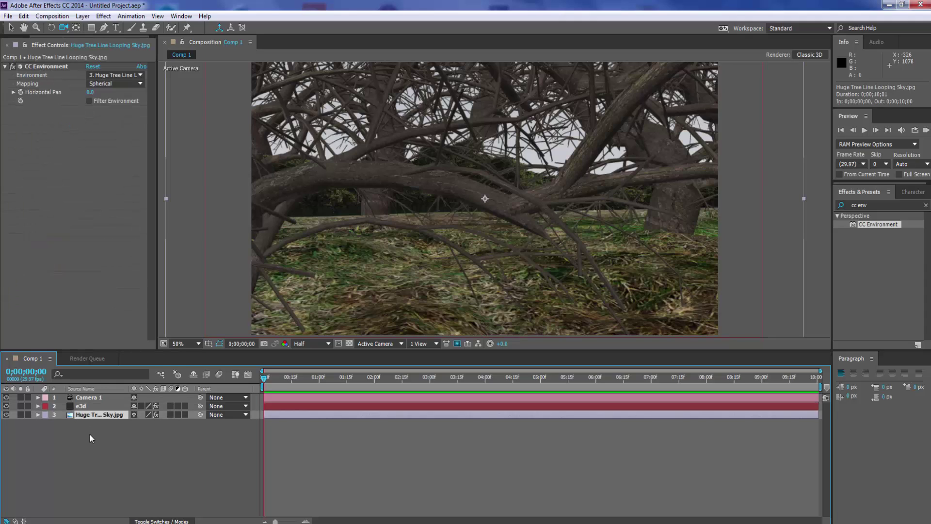
right_click(89, 432)
mouse_move(198, 328)
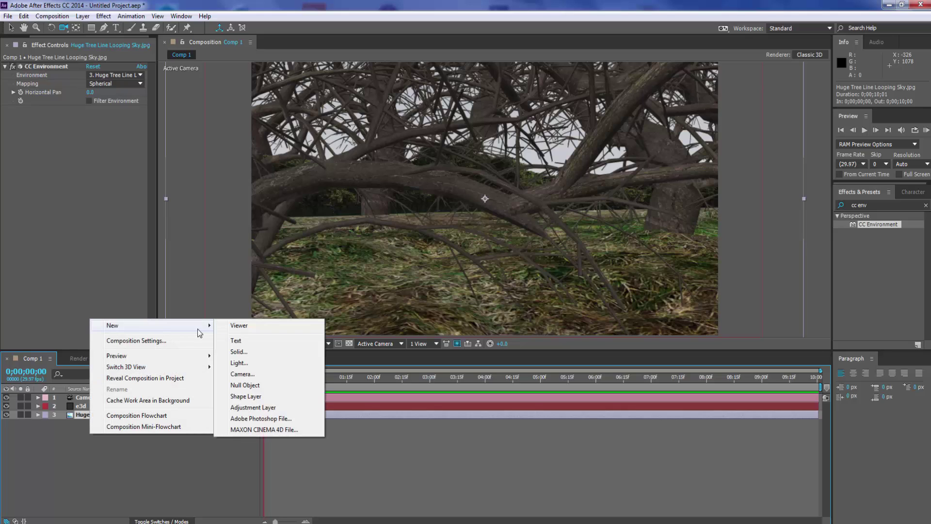
left_click(250, 407)
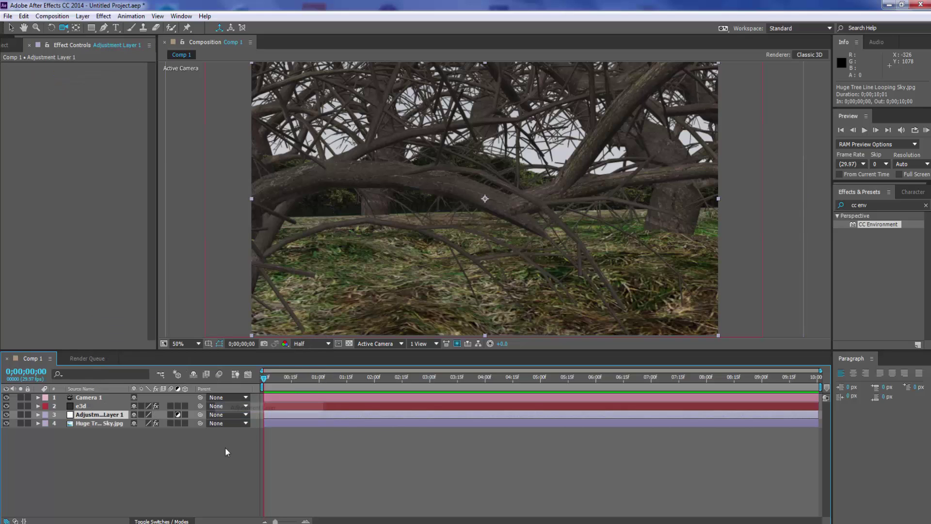
Step: Apply Curves to the adjustment layer and pull the RGB curve's shadows and midtones down to darken the background
right_click(98, 413)
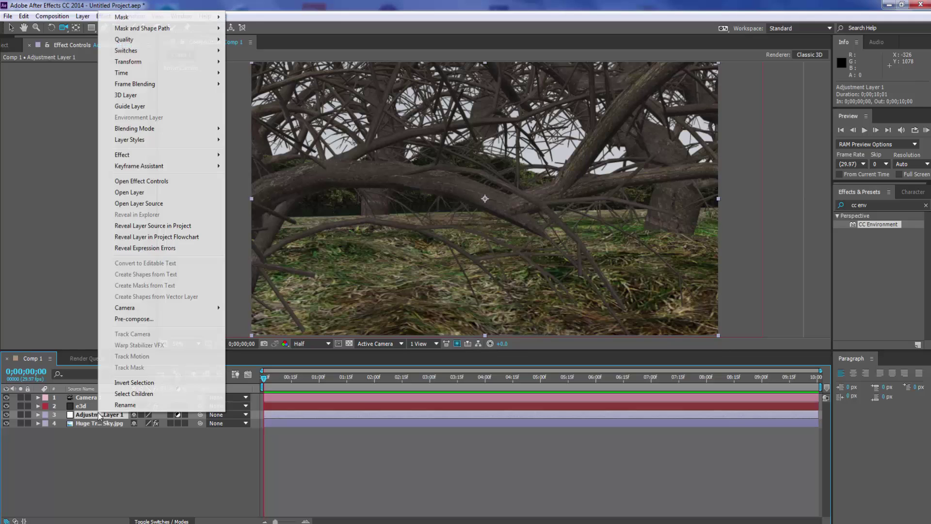
mouse_move(186, 157)
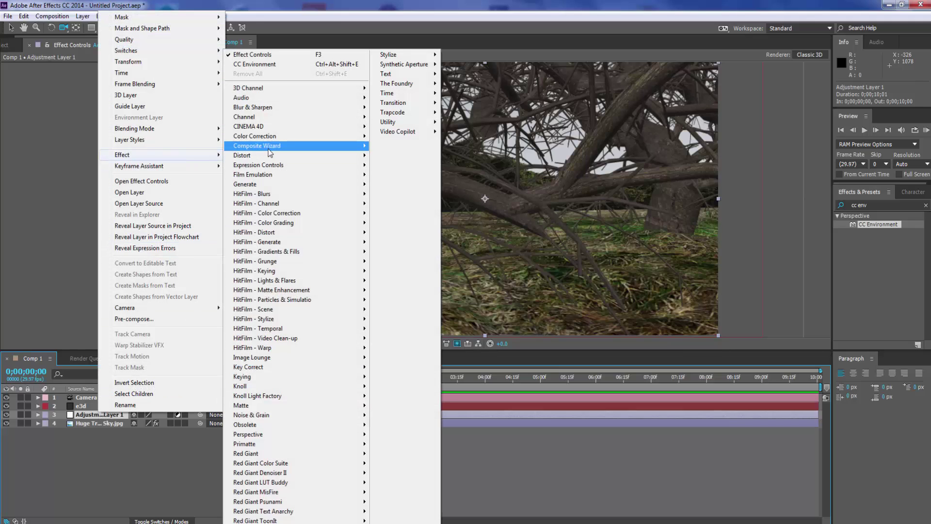
mouse_move(280, 139)
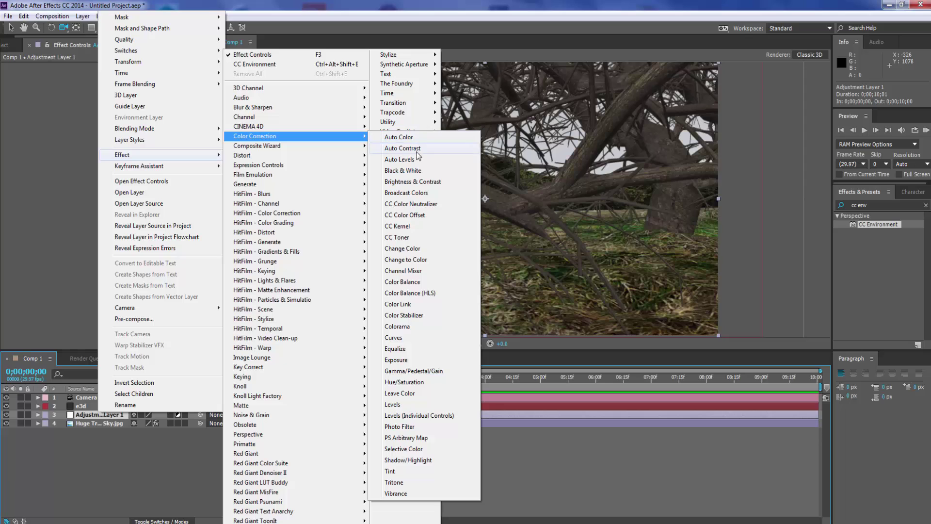
left_click(395, 338)
key("v")
left_click_drag(66, 186, 71, 214)
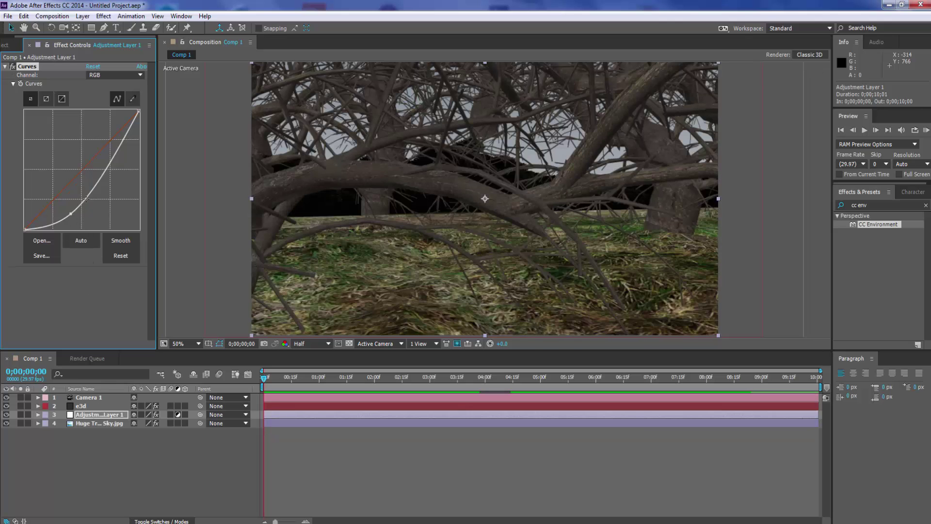
mouse_move(103, 173)
left_mouse_down()
mouse_move(100, 153)
mouse_move(106, 176)
left_mouse_up()
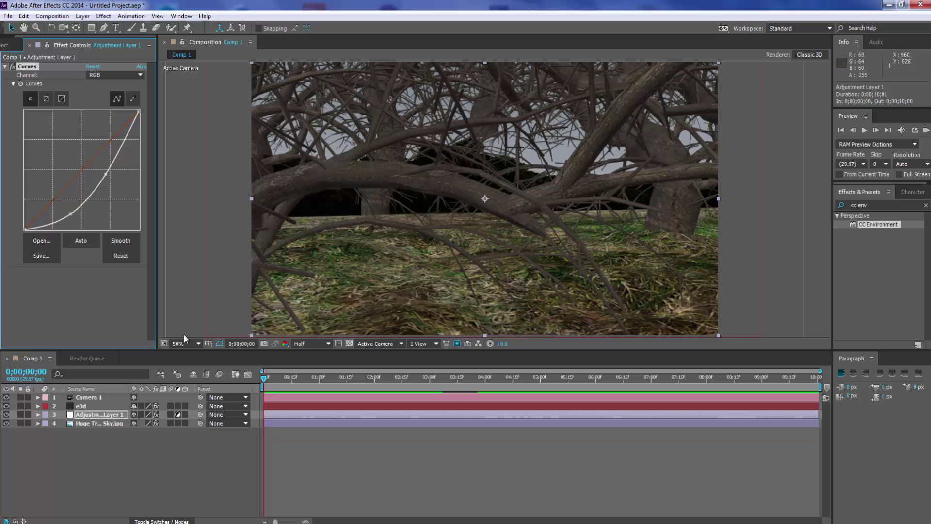
Step: Apply Curves to the e3d layer and pull the lower part of the RGB curve down to darken the trees and ground
left_click(100, 457)
left_click(77, 409)
right_click(78, 408)
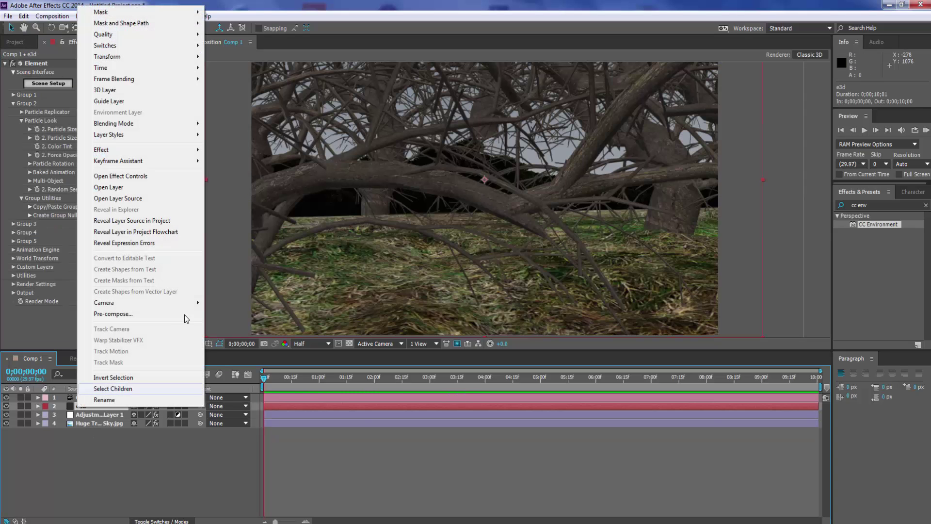
mouse_move(184, 154)
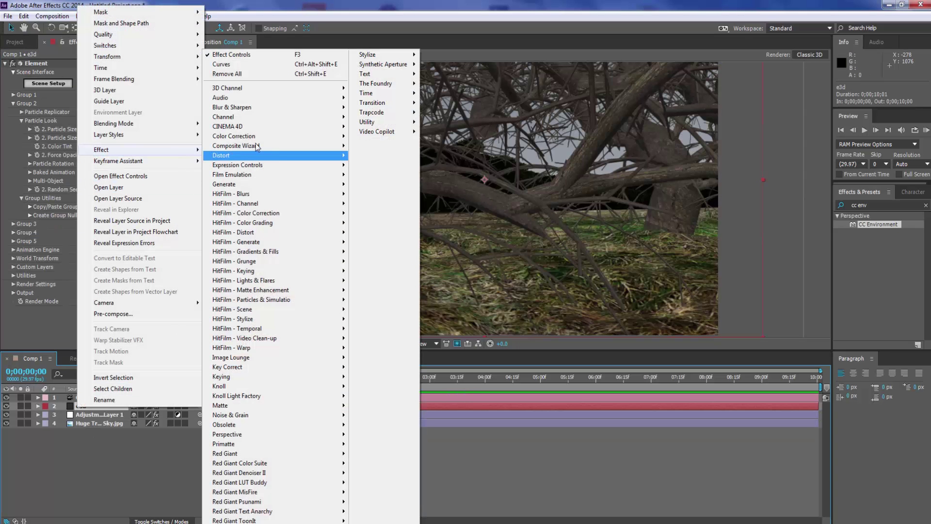
mouse_move(291, 117)
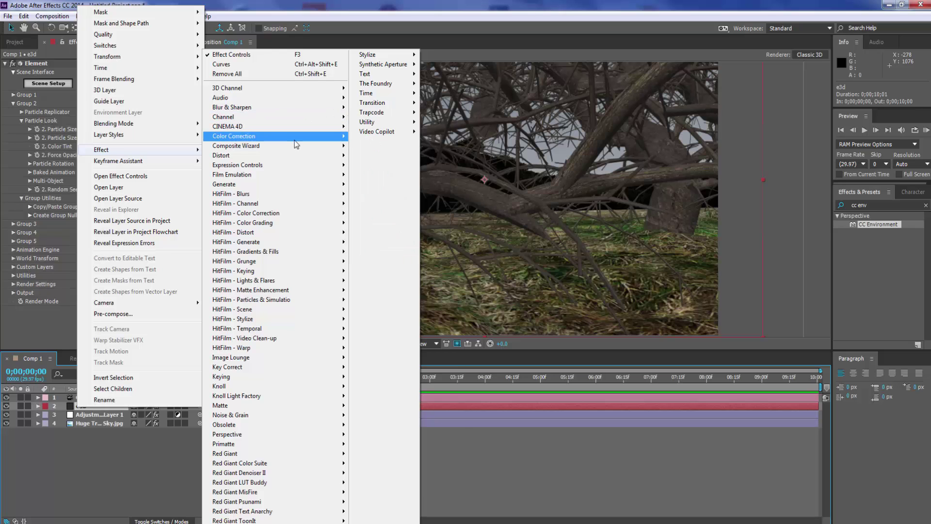
mouse_move(295, 138)
left_click(374, 338)
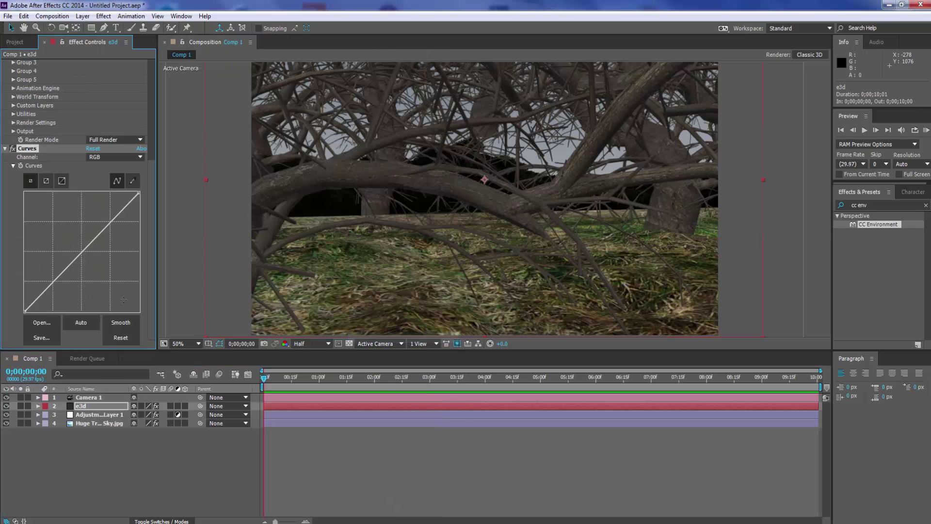
left_click_drag(54, 280, 72, 287)
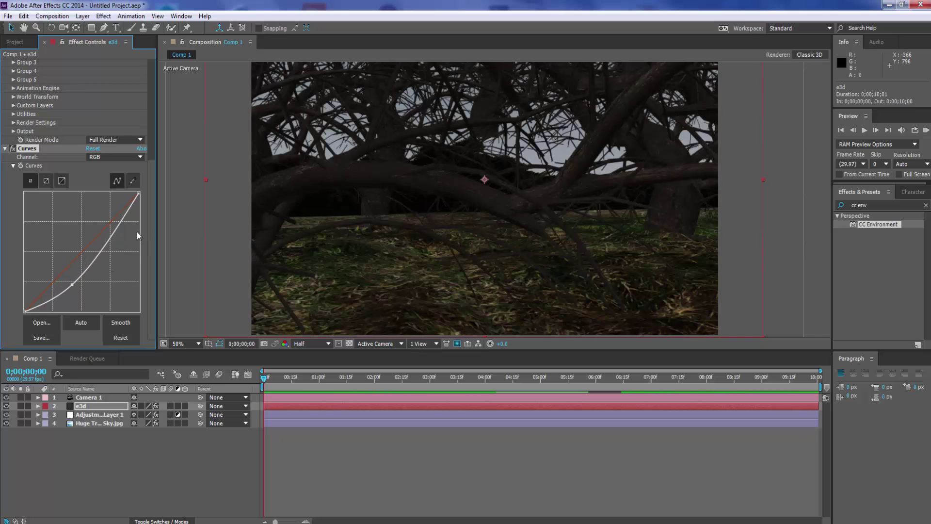
Step: Add a point on the upper part of the e3d layer's RGB curve and raise it very slightly
left_click_drag(109, 238, 109, 236)
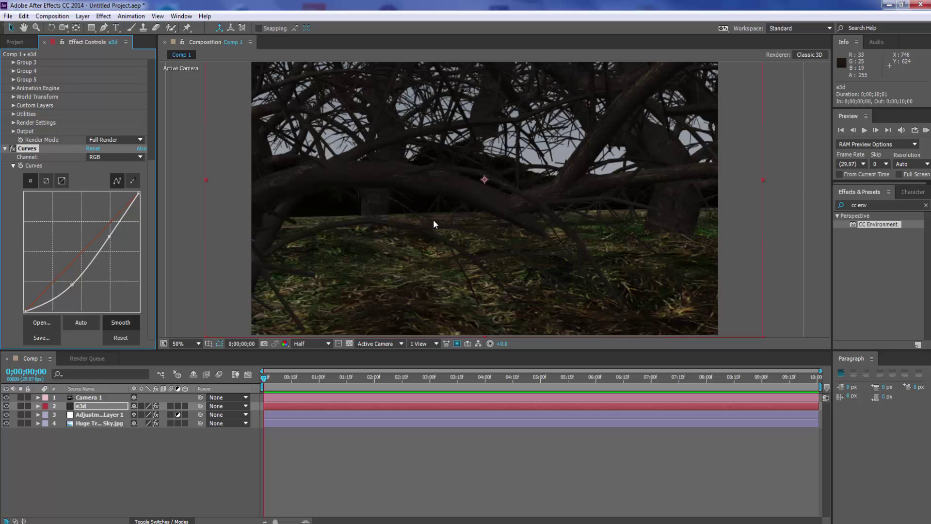
mouse_move(264, 381)
left_mouse_down()
mouse_move(282, 380)
mouse_move(264, 381)
left_mouse_up()
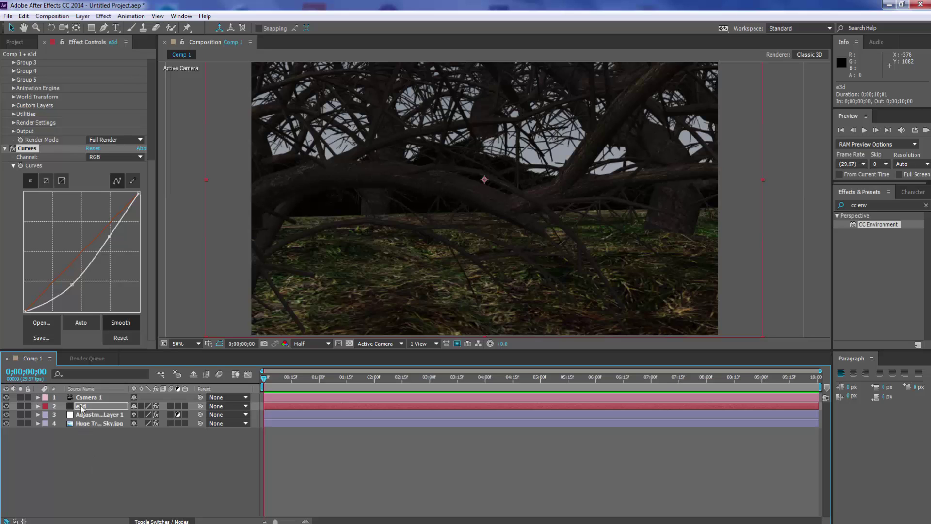
Step: Apply the Black & White color correction effect to the Huge Tree Line Looping Sky.jpg layer
left_click(85, 423)
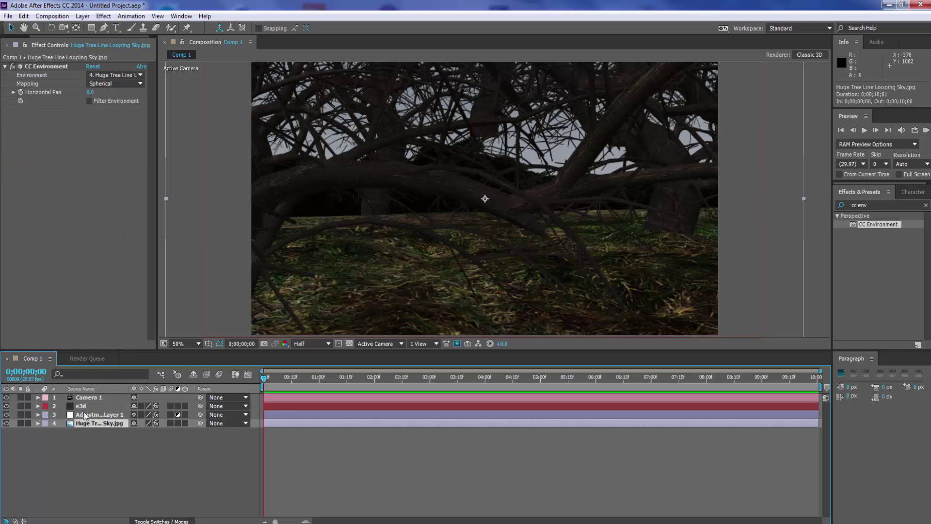
right_click(84, 424)
mouse_move(174, 165)
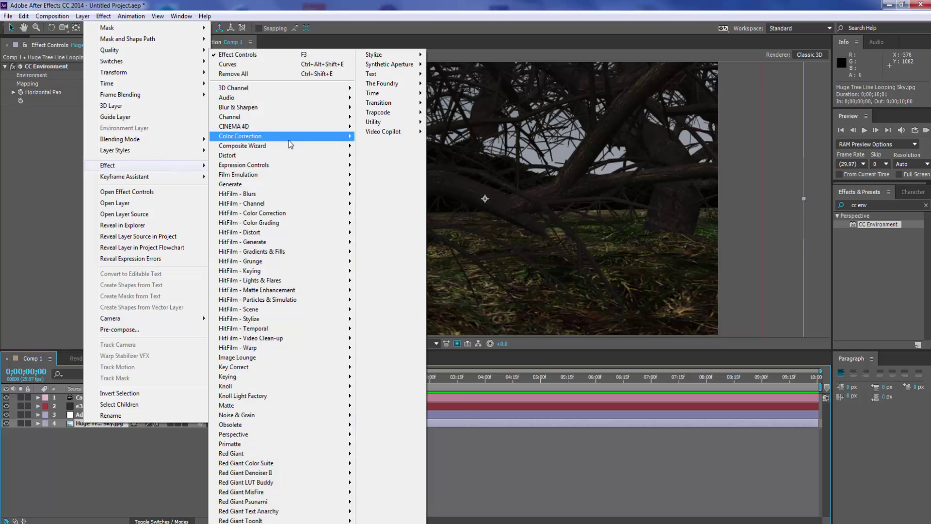
mouse_move(289, 138)
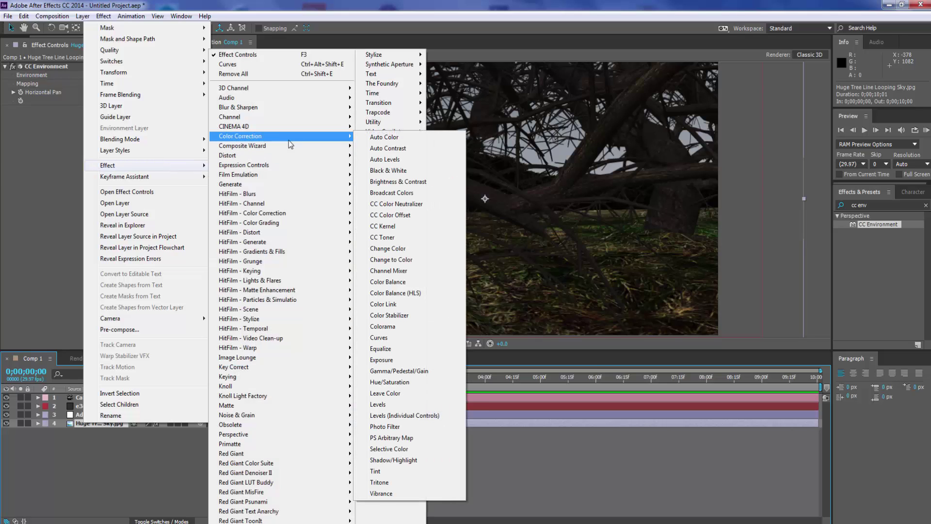
left_click(378, 172)
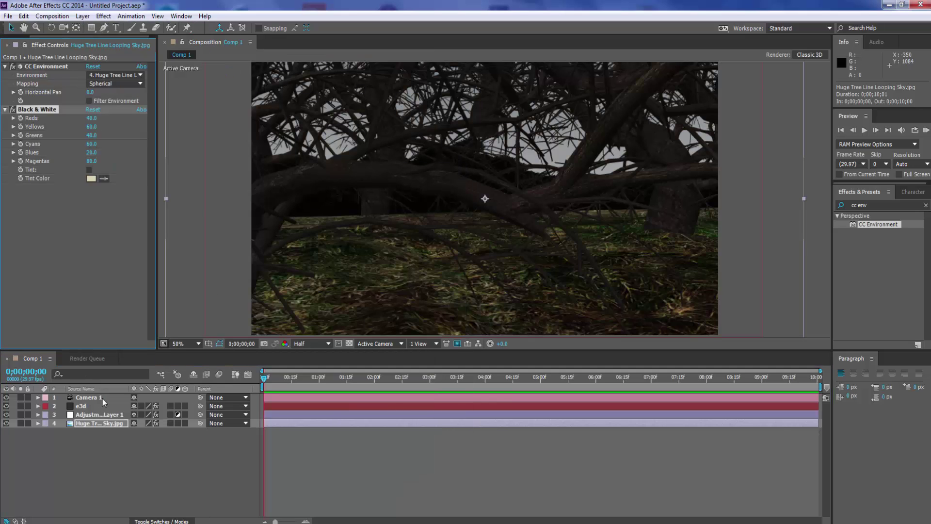
Step: Apply the Black & White color correction effect to the e3d layer and collapse its Curves settings
right_click(79, 407)
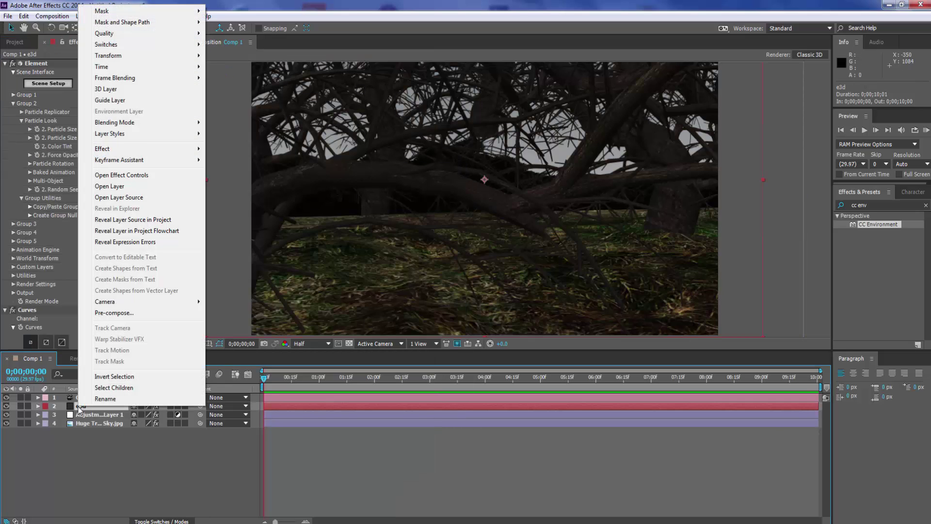
mouse_move(158, 152)
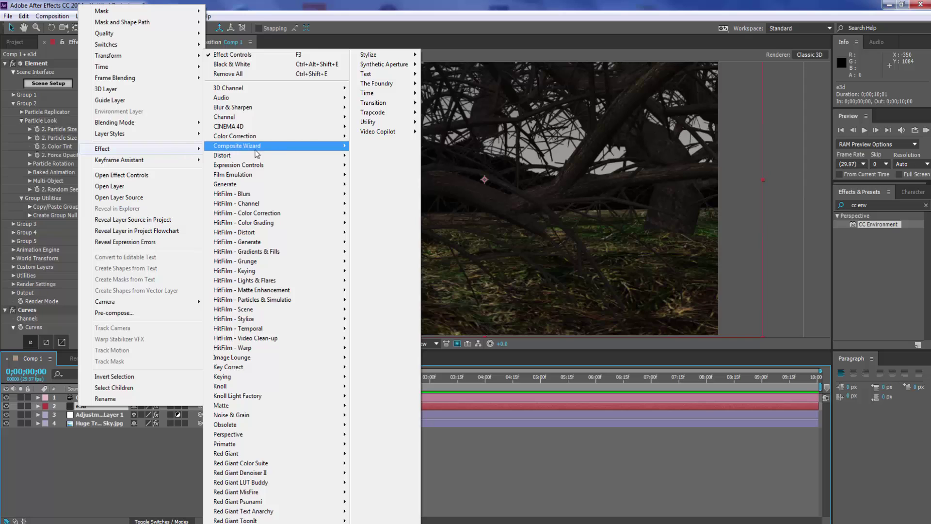
mouse_move(321, 110)
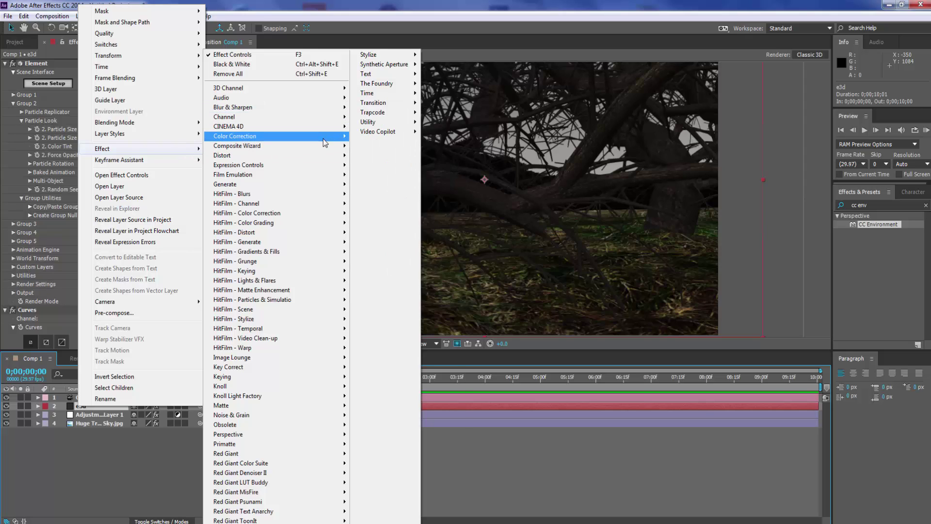
mouse_move(321, 136)
left_click(407, 171)
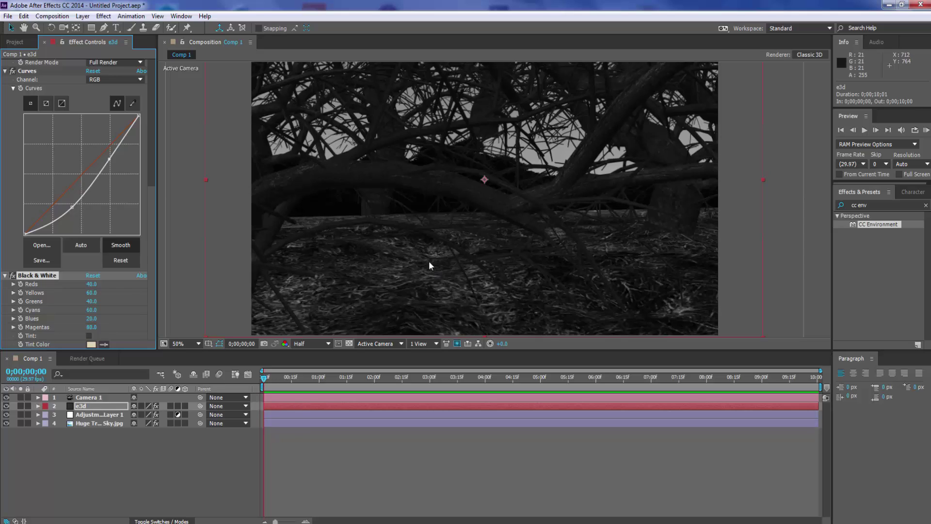
key("comma")
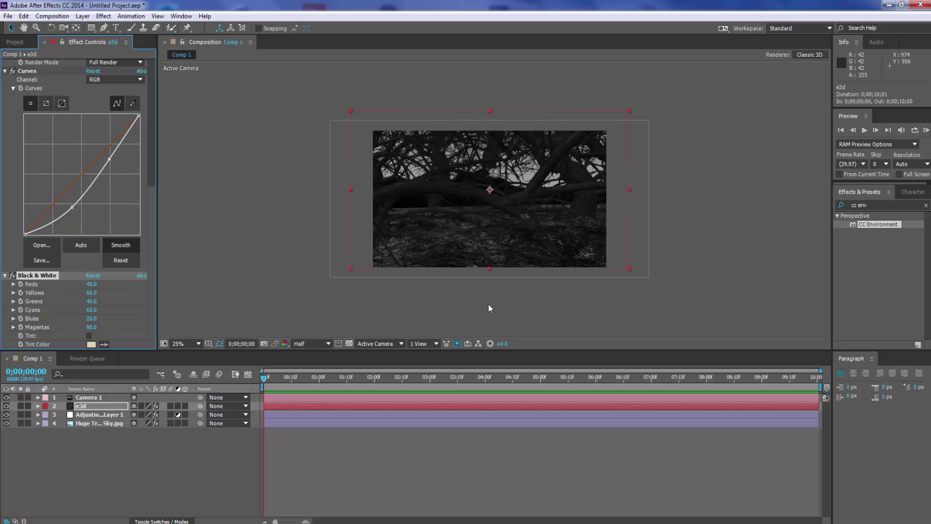
key("period")
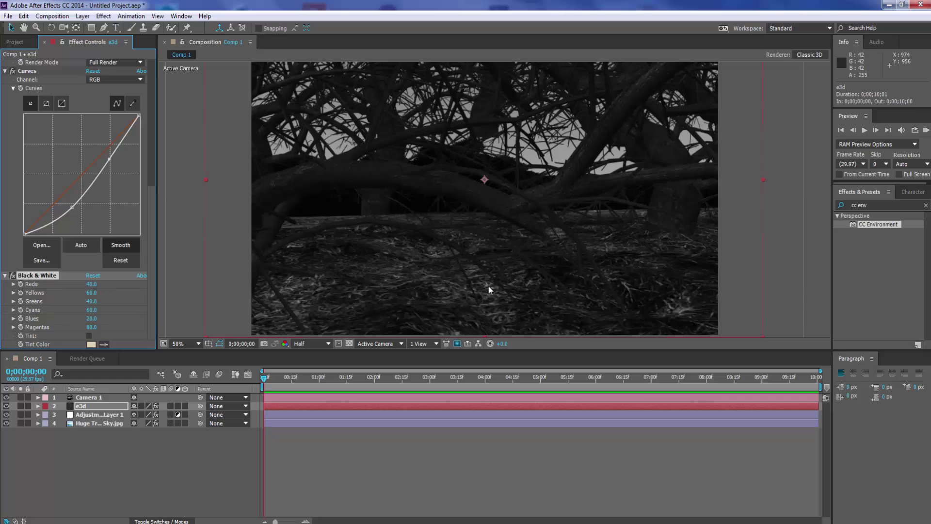
left_click(6, 73)
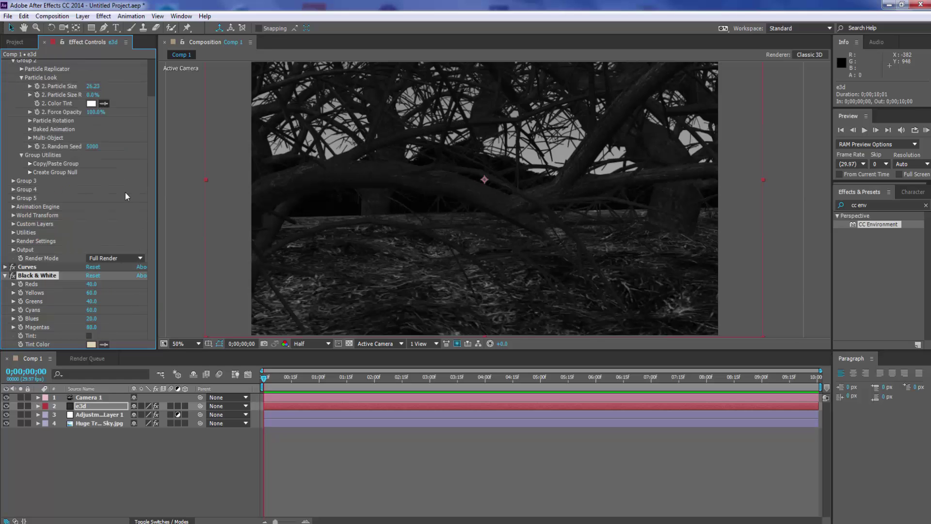
scroll(152, 208, "up", 3)
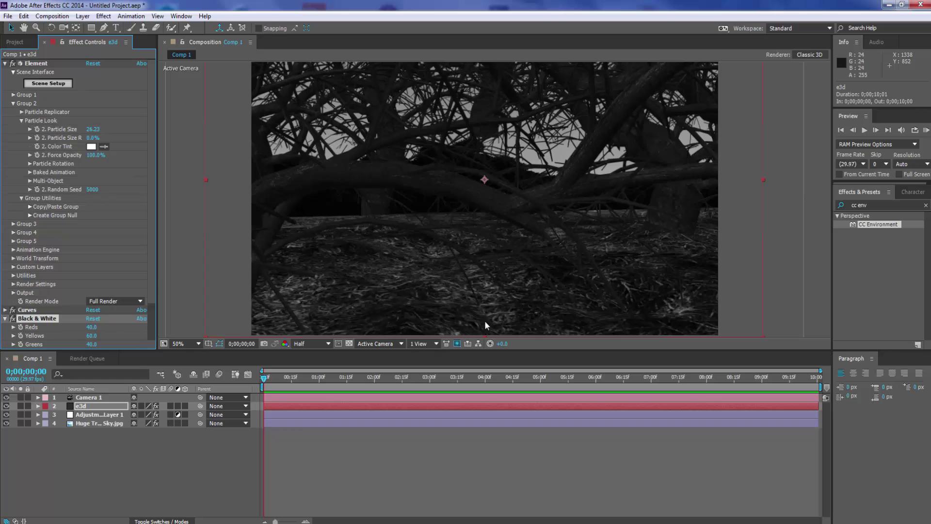
Step: Reveal Camera 1's Position property and set its first keyframe at 0;00;00;00
left_click(84, 399)
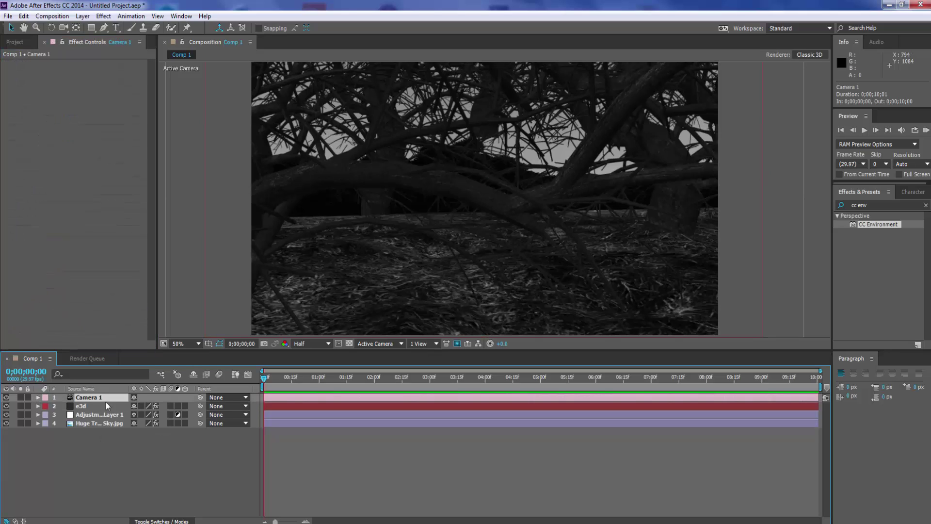
key("p")
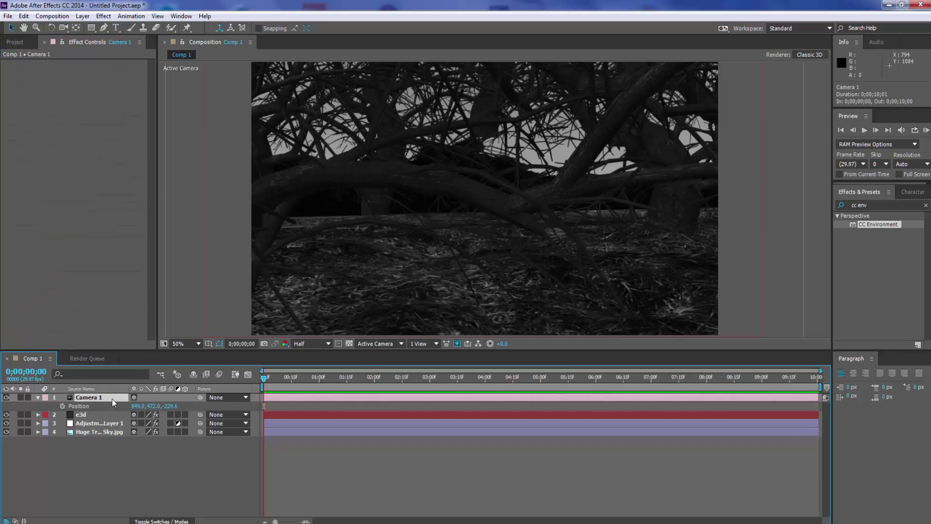
left_click(62, 406)
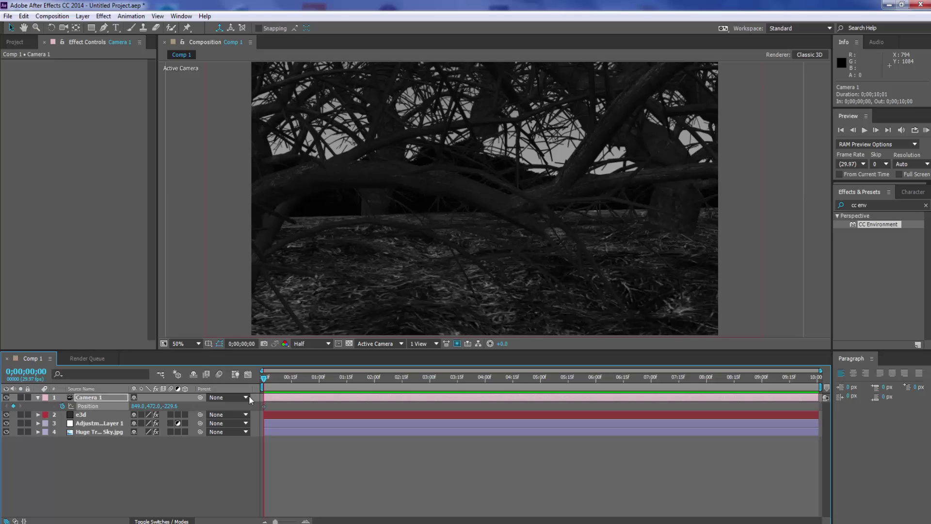
Step: At 0;00;10;00, move Camera 1 through the trees to about 1139.4, 513.7, -89.1 to keyframe its end position
left_click_drag(293, 380, 824, 377)
left_click(63, 27)
left_click_drag(578, 288, 539, 281)
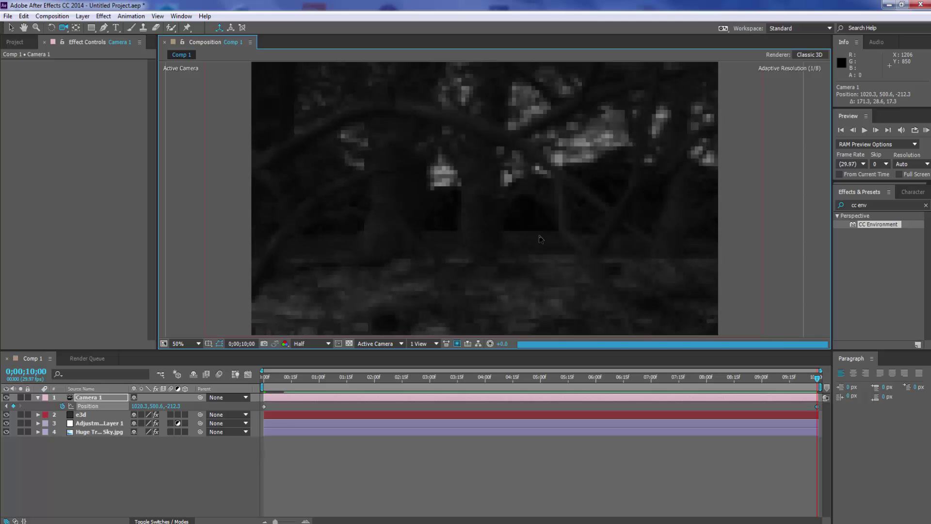
left_click_drag(598, 258, 559, 254)
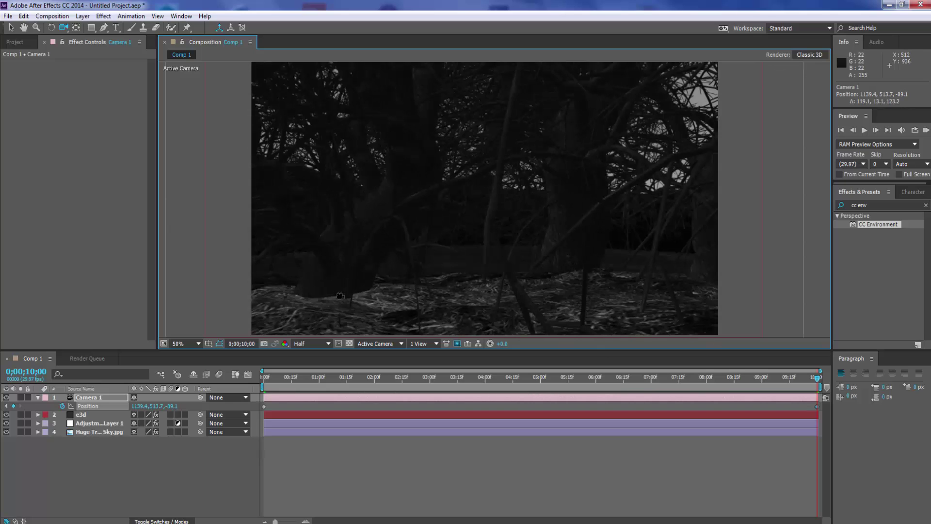
left_click(13, 26)
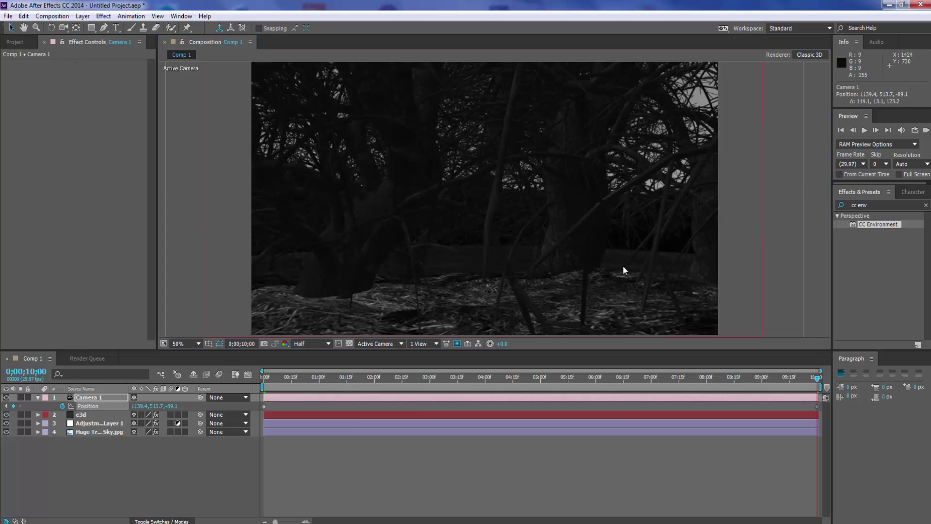
Step: Run a RAM preview of the camera move from the start of the composition and stop playback
left_click_drag(819, 383, 256, 368)
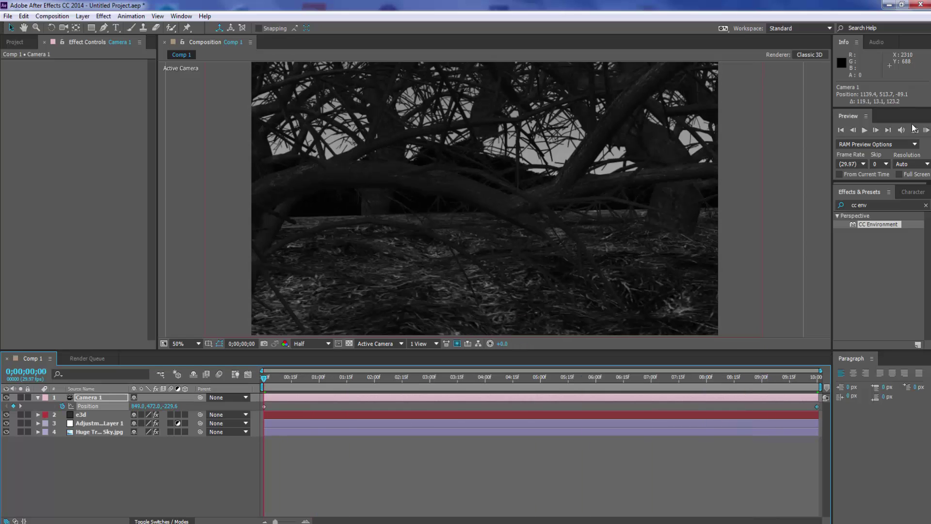
left_click(926, 130)
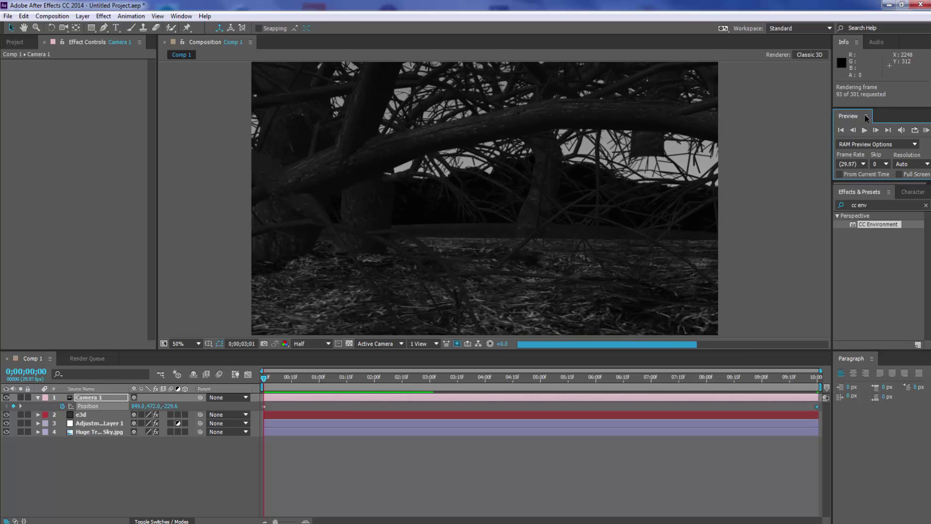
left_click(863, 132)
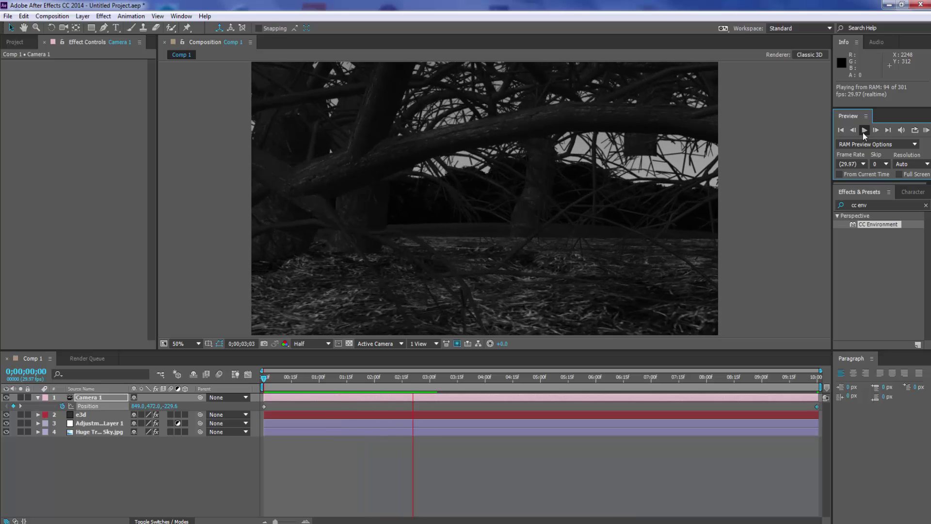
left_click(863, 132)
Step: At 0;00;03;23, lower the Huge Tree Line Looping Sky.jpg layer to position 950, 608, and return to the composition's start
left_click_drag(286, 379, 473, 378)
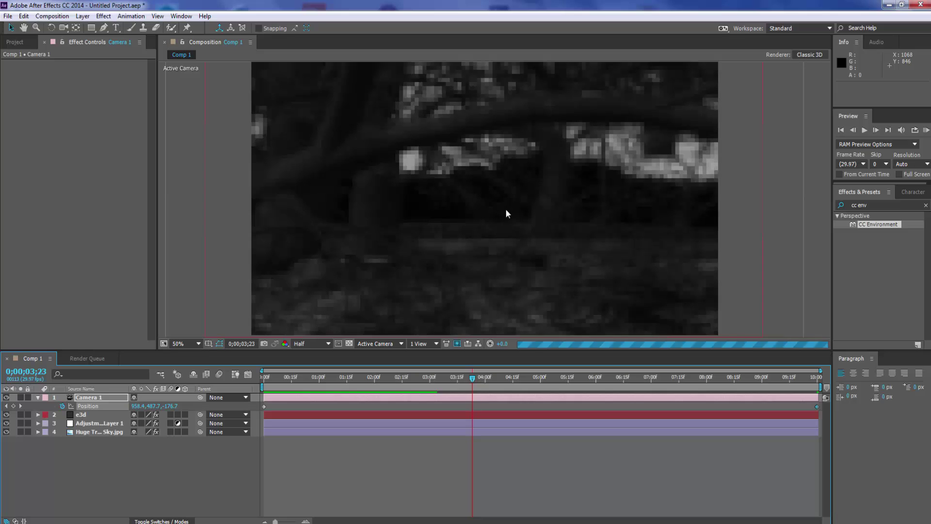
left_click(92, 431)
left_click_drag(473, 216, 461, 287)
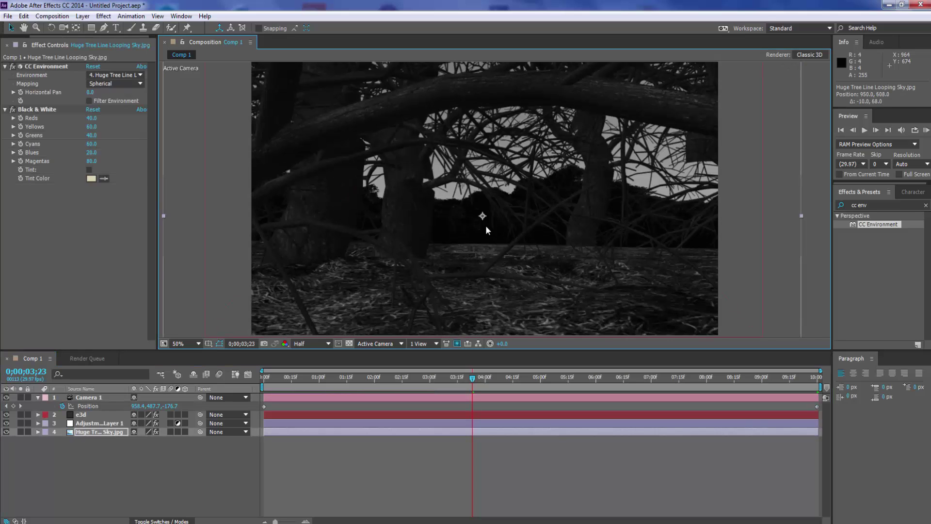
left_click_drag(470, 380, 252, 378)
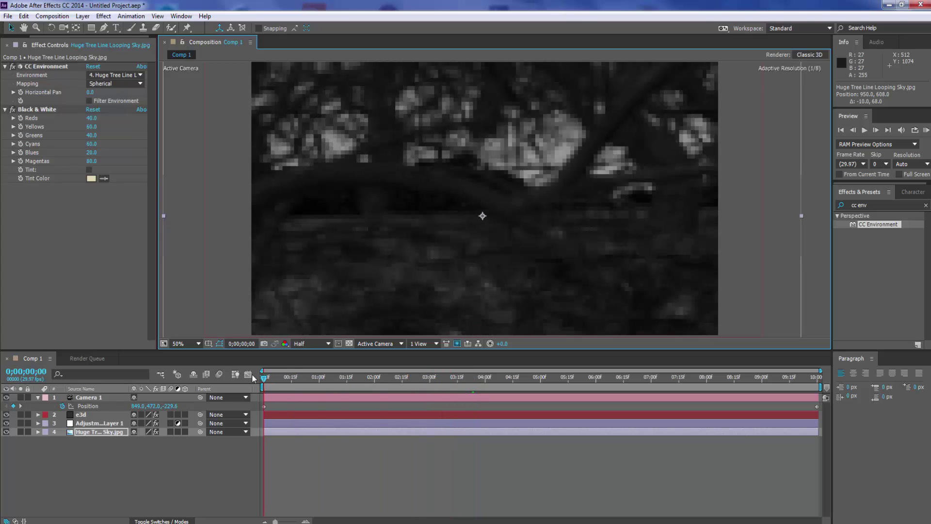
left_click(79, 455)
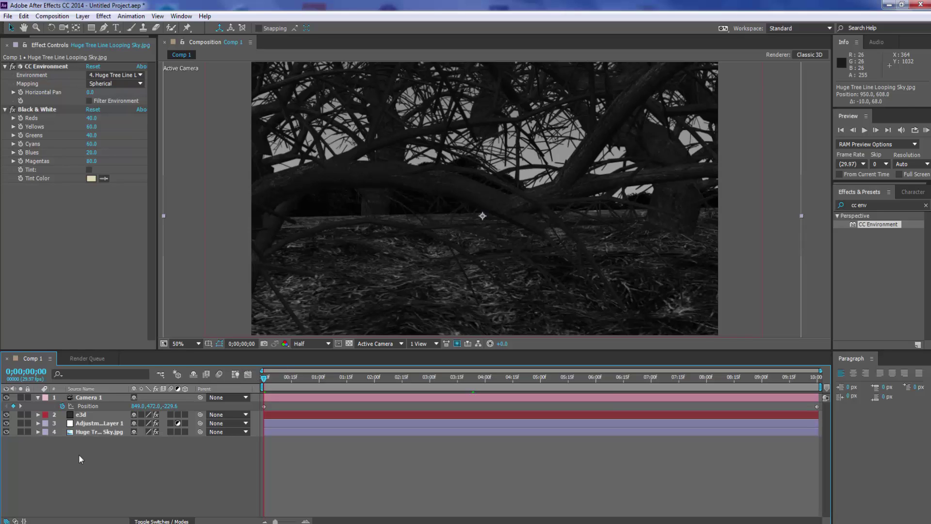
left_click(37, 398)
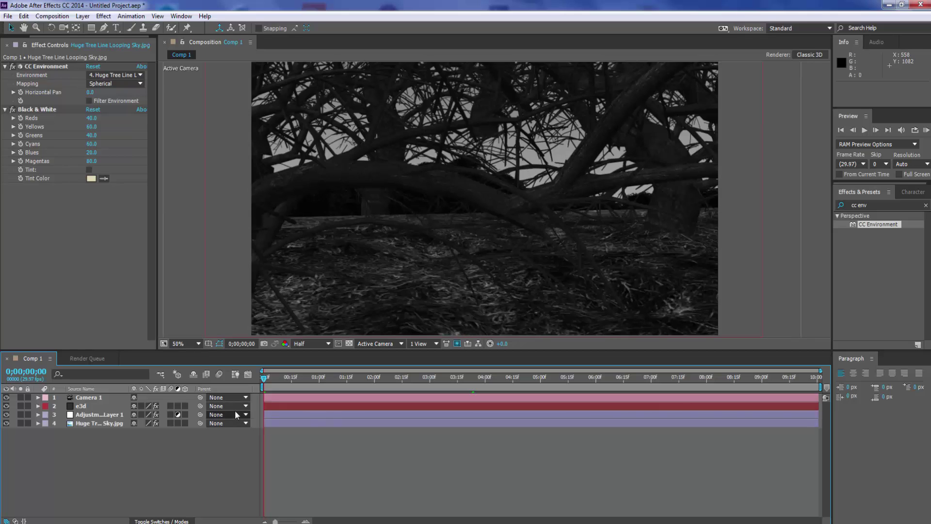
left_click_drag(265, 381, 236, 378)
Step: Import the stock-footage green-screen image of the man in a suit from the desktop and place it as the top layer at about 1060, 606
key("alt+Tab")
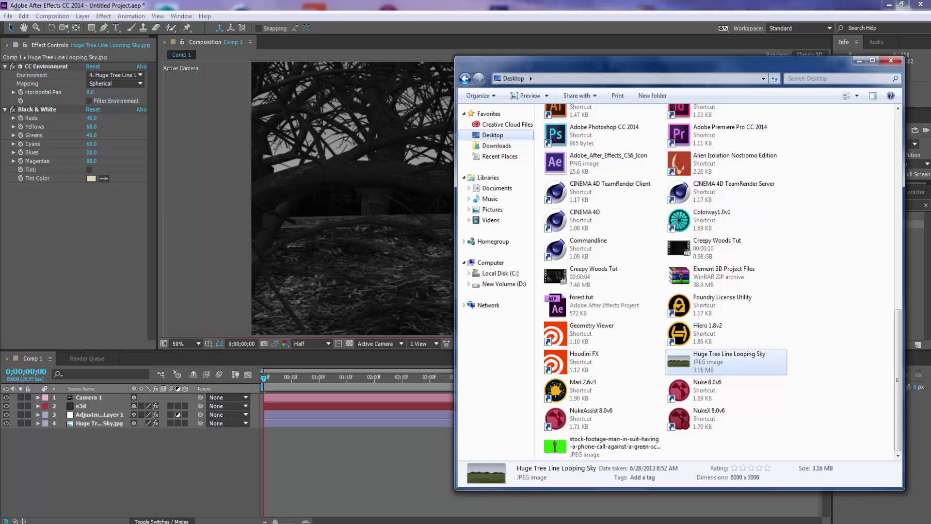
left_click(560, 451)
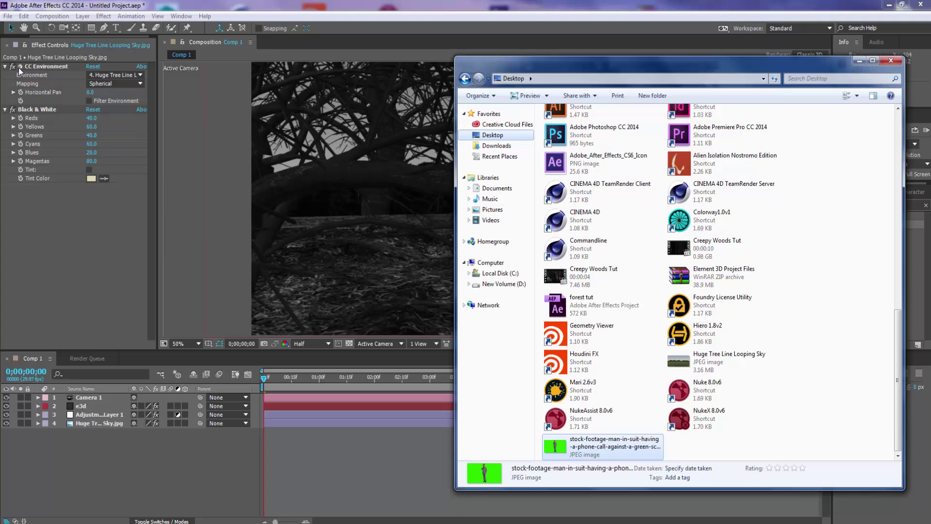
left_click(43, 32)
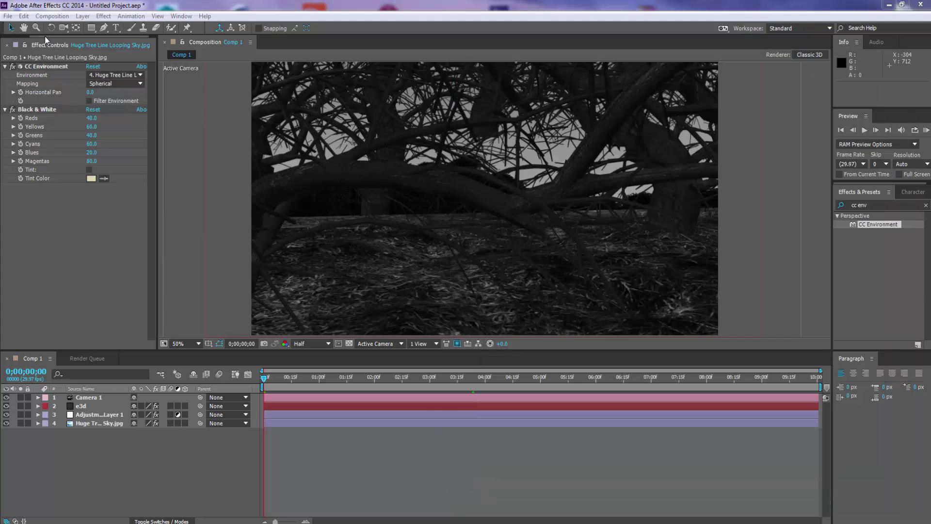
left_click(14, 45)
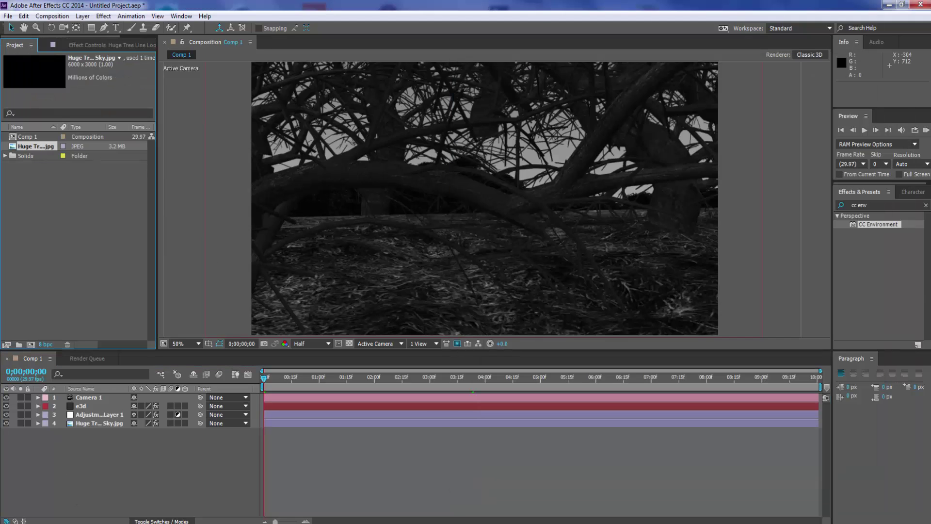
key("alt+Tab")
left_click_drag(558, 449, 26, 240)
left_click(859, 60)
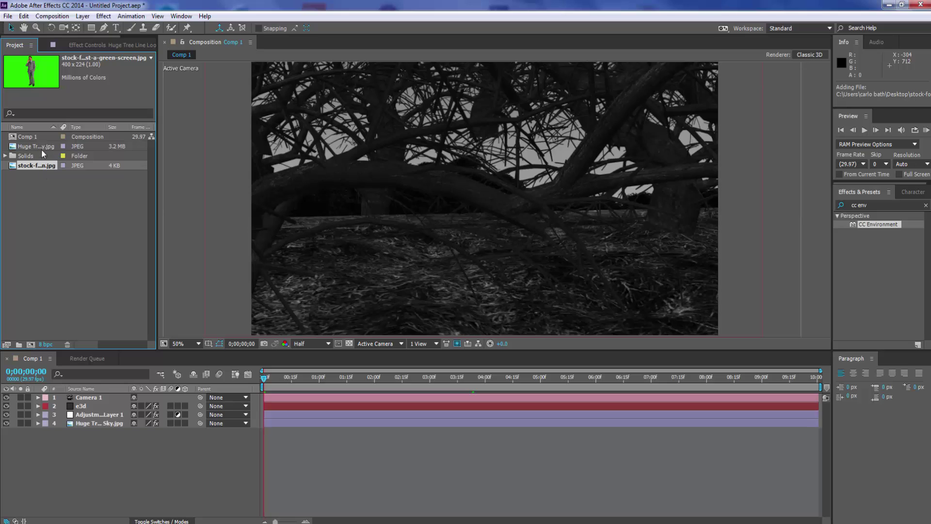
left_click_drag(30, 165, 497, 222)
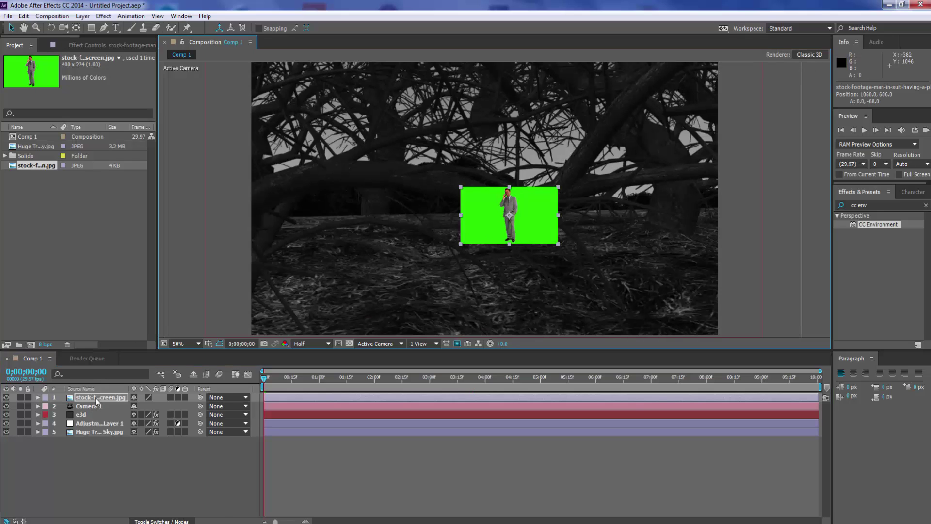
Step: Apply Keylight (1.2) to the stock-footage man layer and key out the green backdrop as the screen colour
right_click(97, 401)
mouse_move(168, 270)
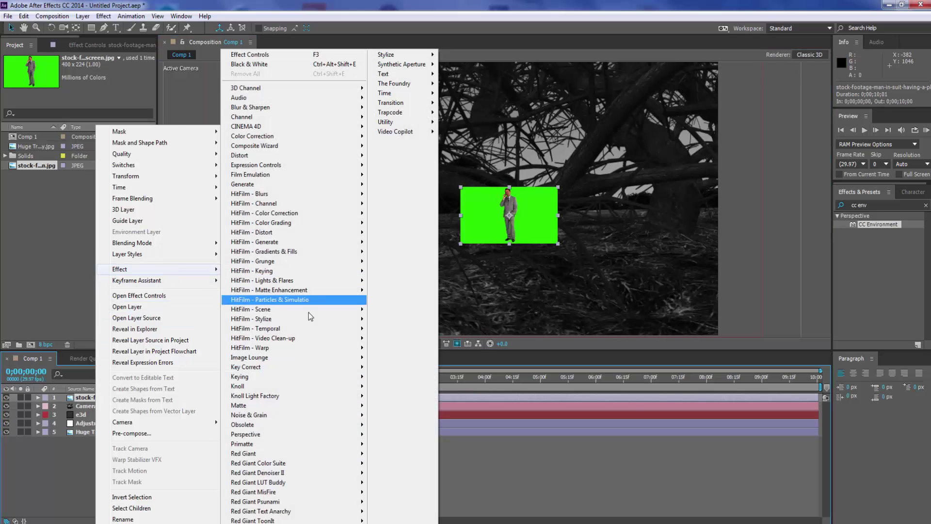
mouse_move(330, 376)
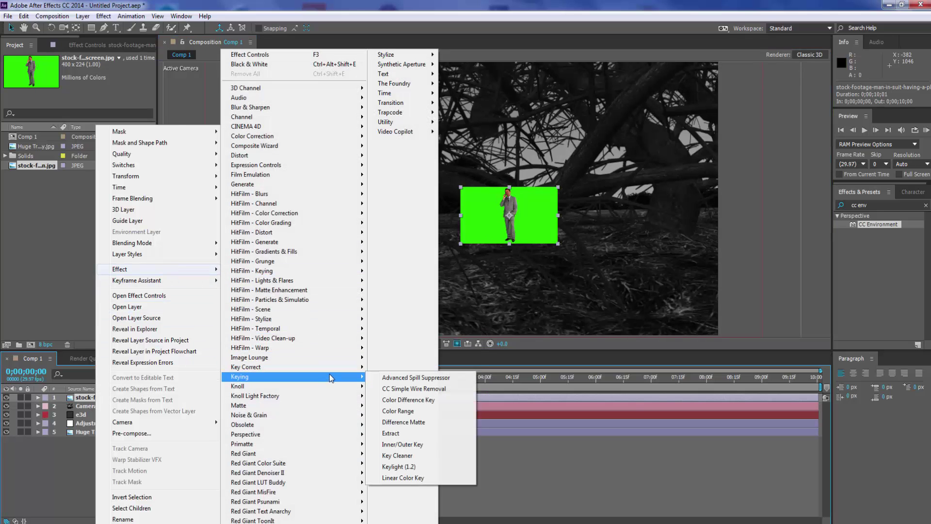
left_click(406, 466)
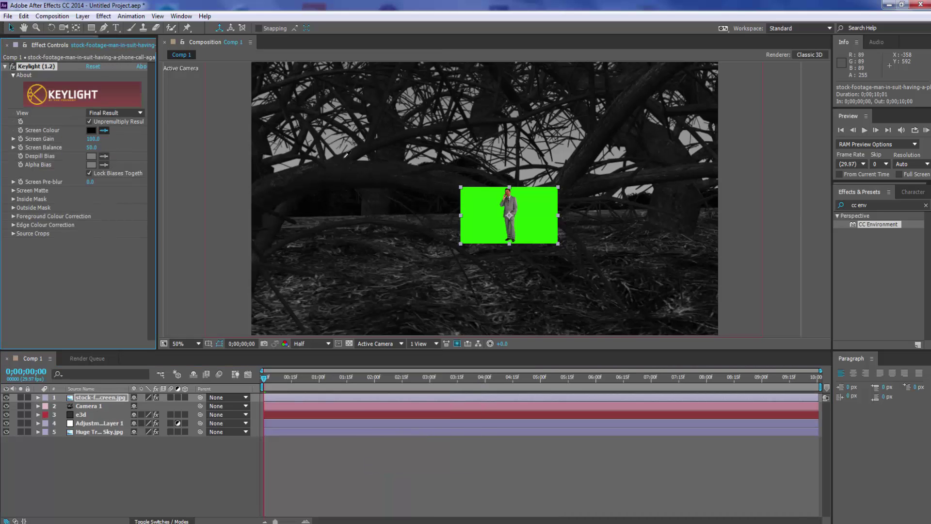
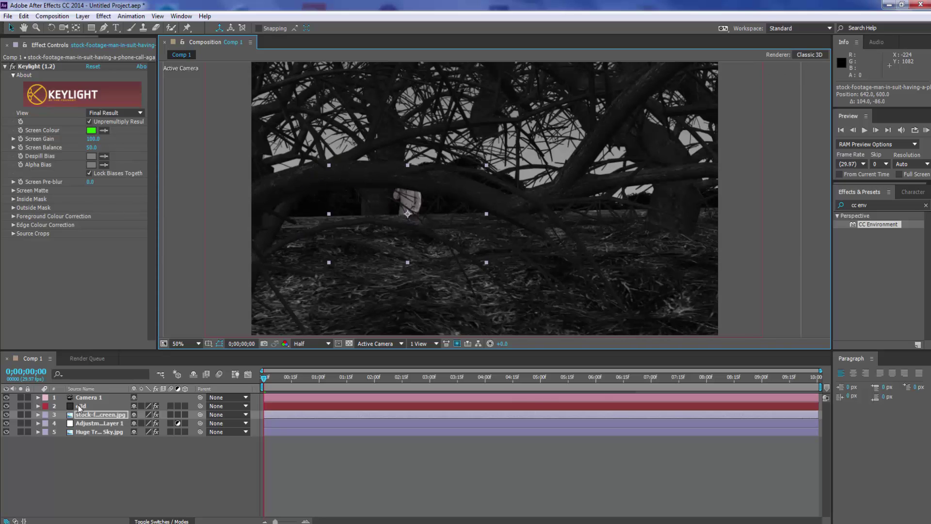
Step: Move the man layer above e3d and place it at about 534, 698 at the start, and about 620, 742 at 0;00;02;12
left_click_drag(88, 416, 87, 403)
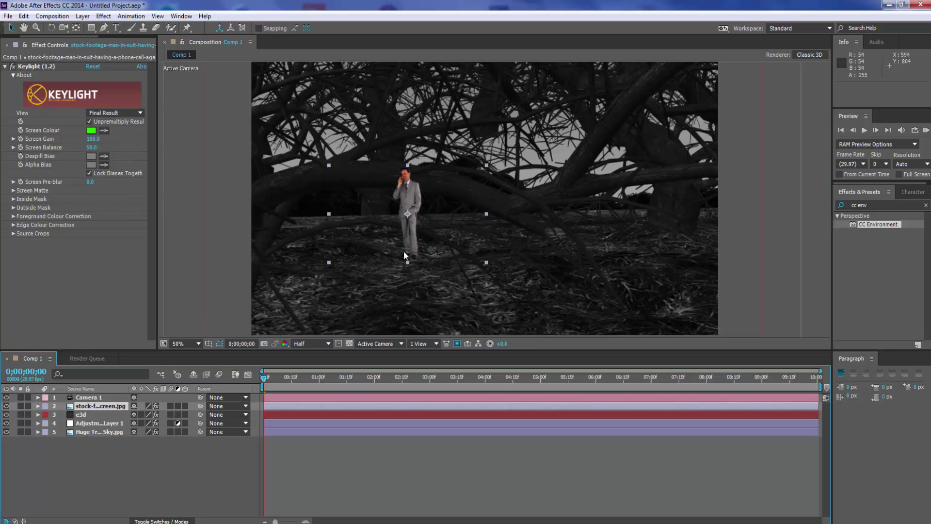
left_click_drag(406, 256, 379, 280)
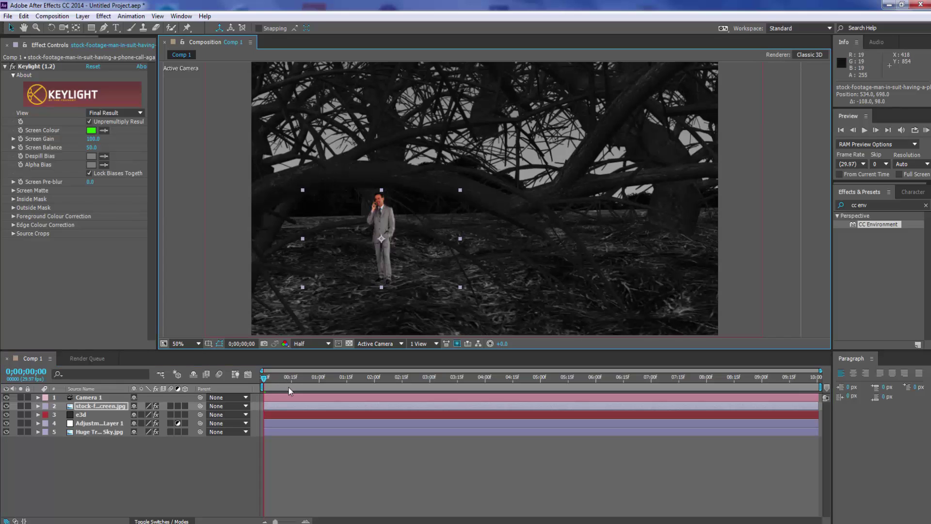
left_click_drag(265, 378, 396, 393)
left_click_drag(387, 266, 408, 276)
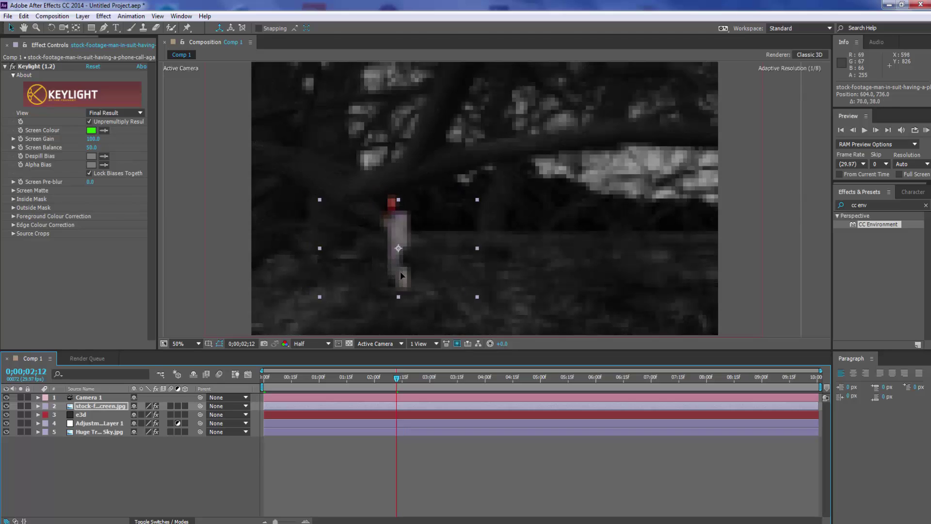
Step: At 0;00;04;04, reposition the keyed man on the forest floor to about 808, 786 and deselect the layer
left_click_drag(396, 383, 492, 383)
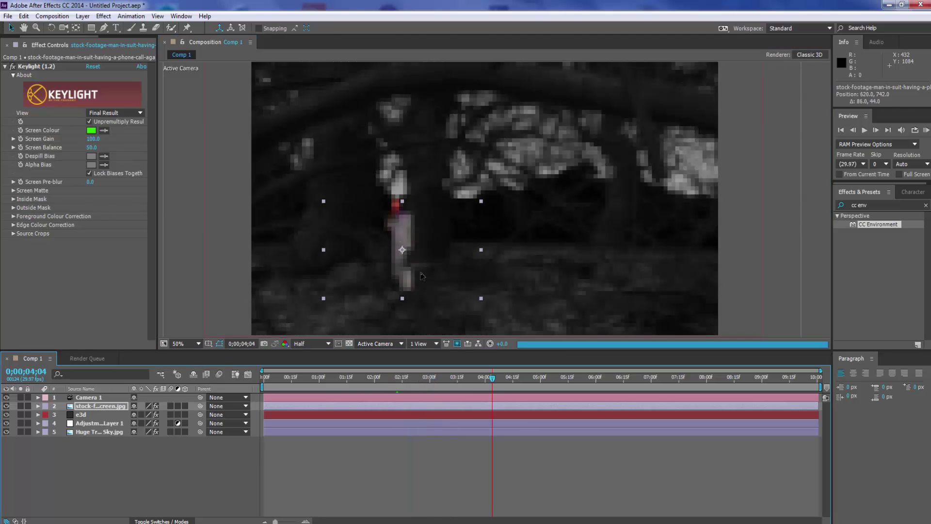
left_click_drag(414, 221, 433, 224)
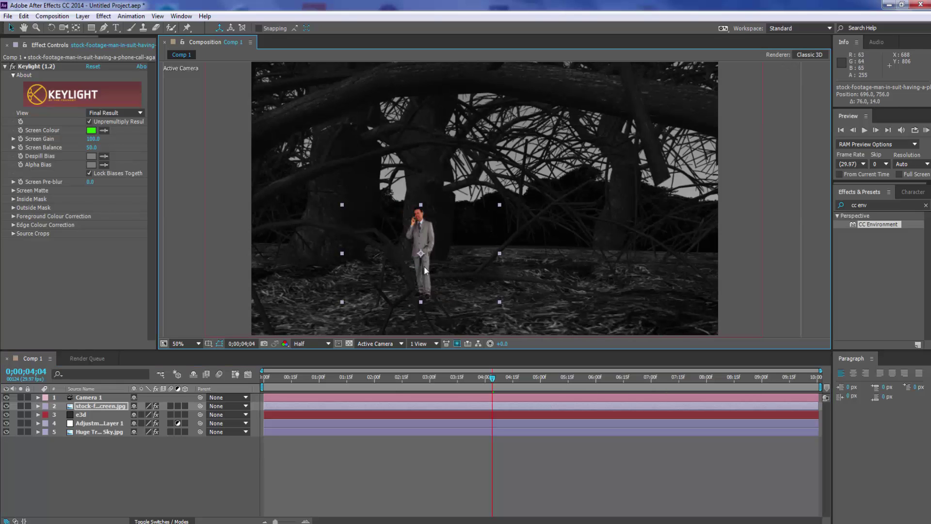
left_click_drag(424, 267, 433, 325)
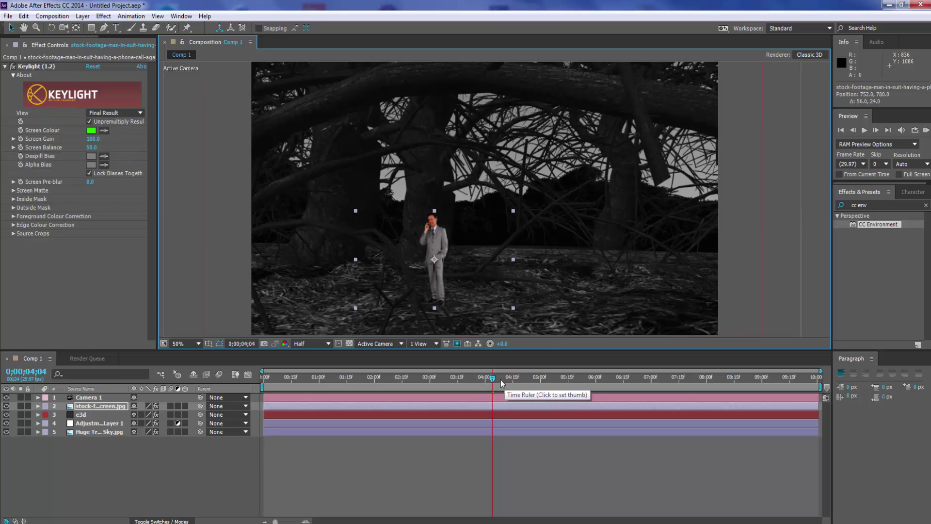
left_click_drag(452, 306, 466, 307)
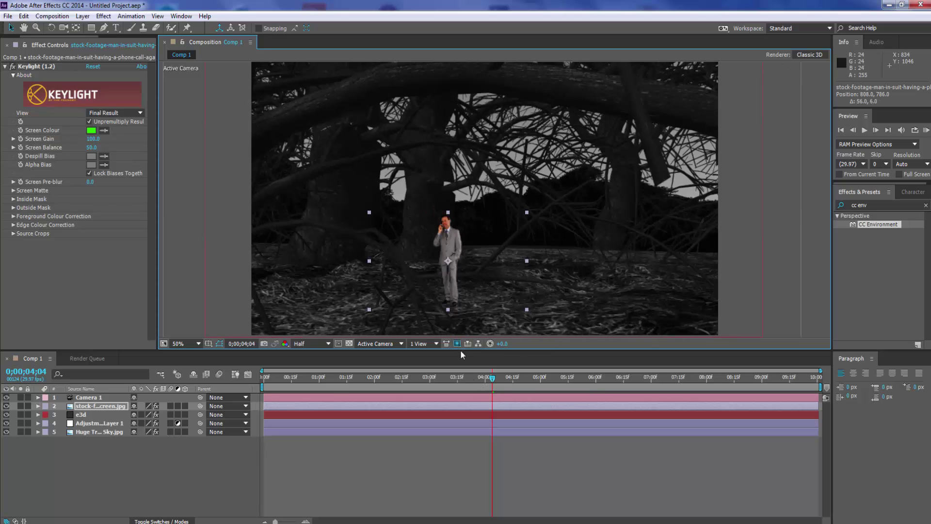
left_click(224, 284)
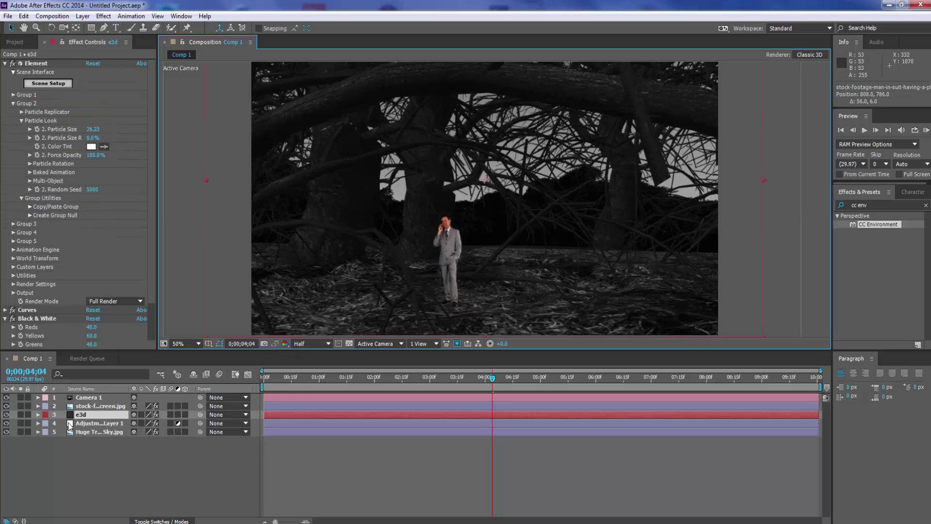
Step: Apply the Black & White effect to the man layer and nudge it to position 830, 786
left_click(81, 407)
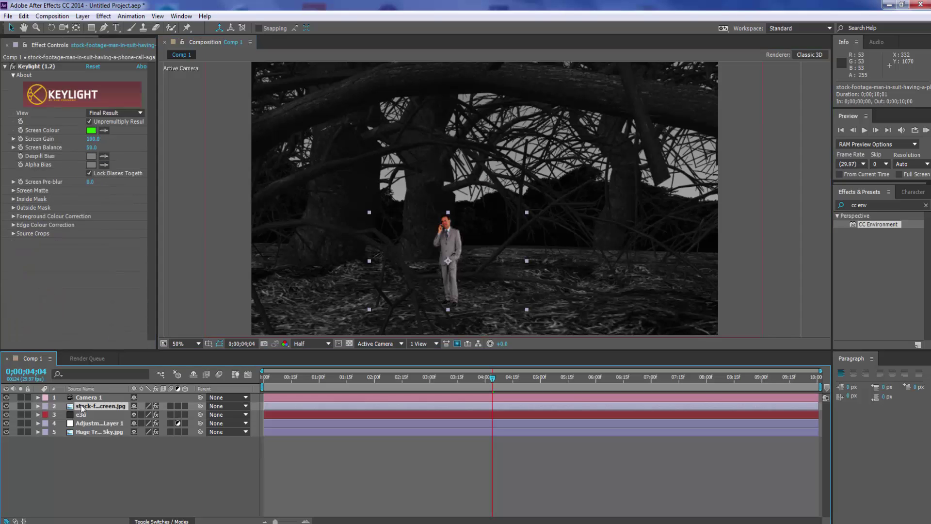
right_click(81, 408)
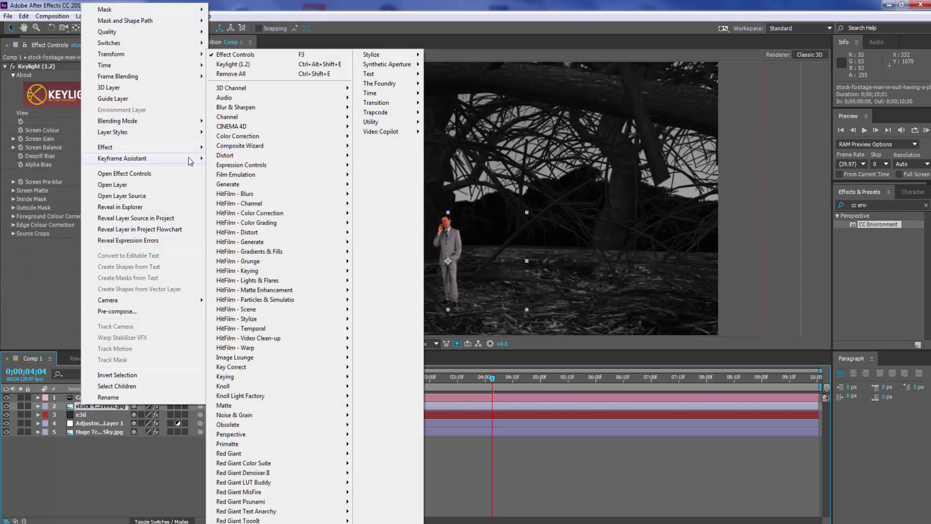
mouse_move(302, 139)
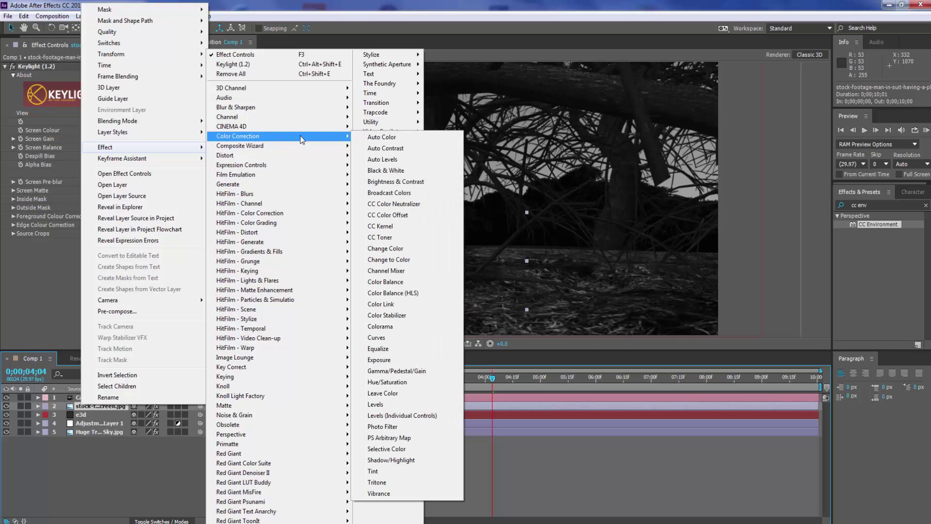
left_click(390, 171)
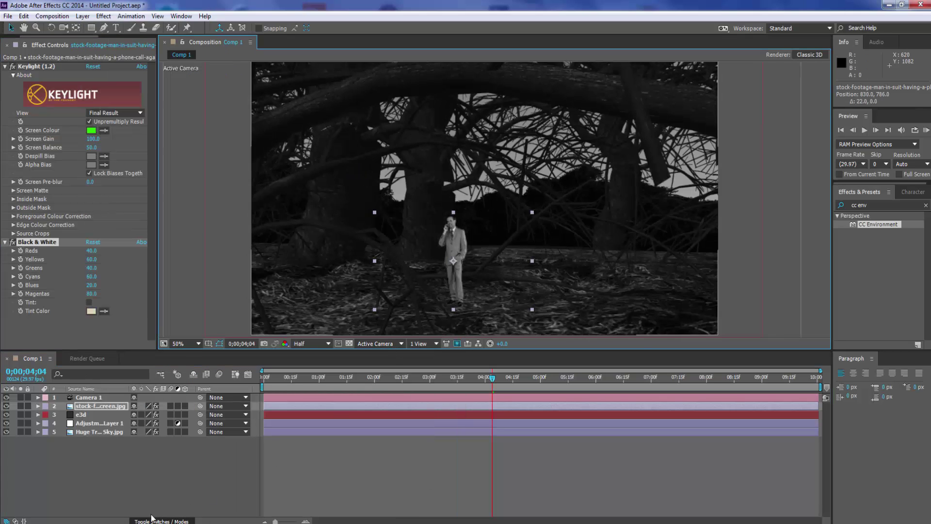
Step: Delete the stock-footage man layer from the composition
left_click(201, 476)
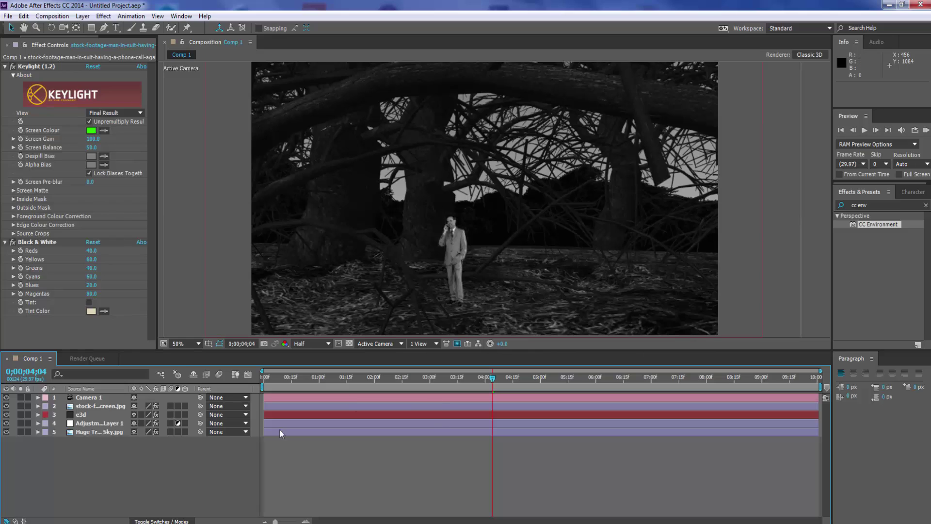
left_click(101, 406)
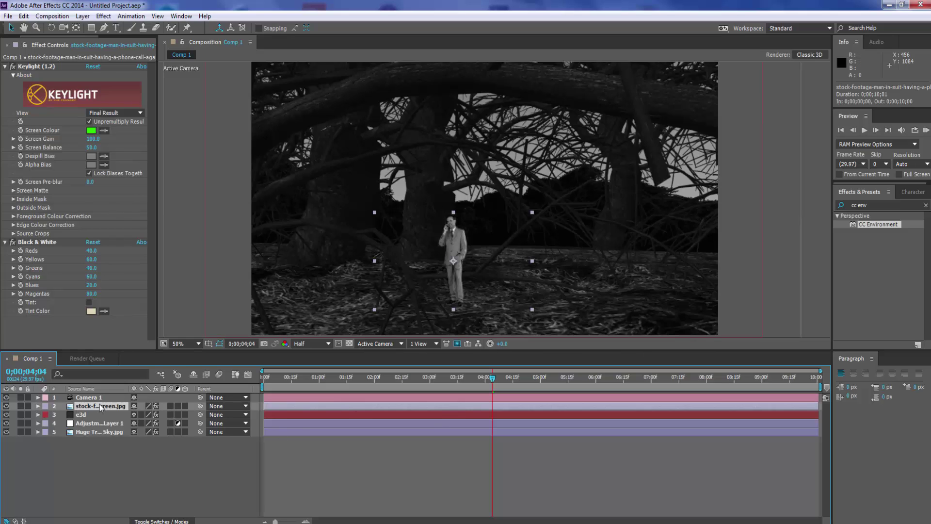
key("Delete")
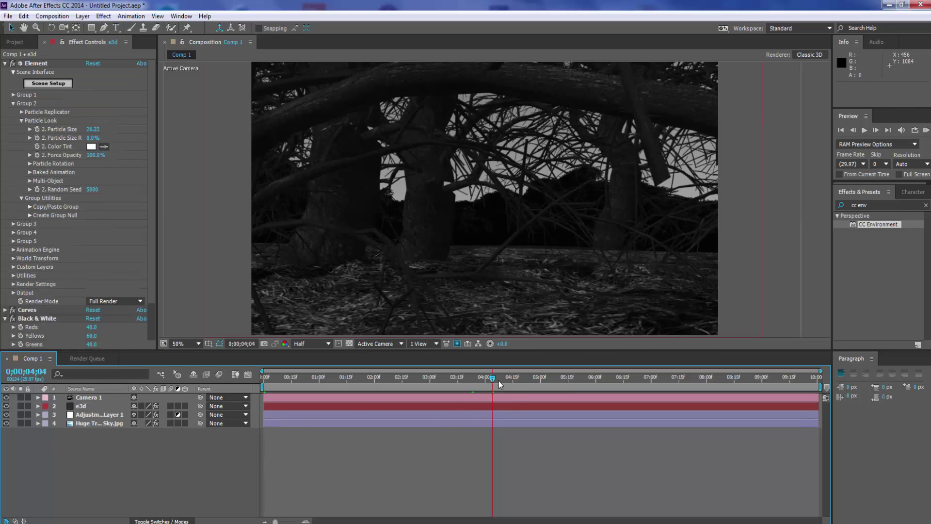
Step: Return to the composition's start, run a RAM preview of the woods without the man, and stop playback
left_click_drag(491, 381, 257, 385)
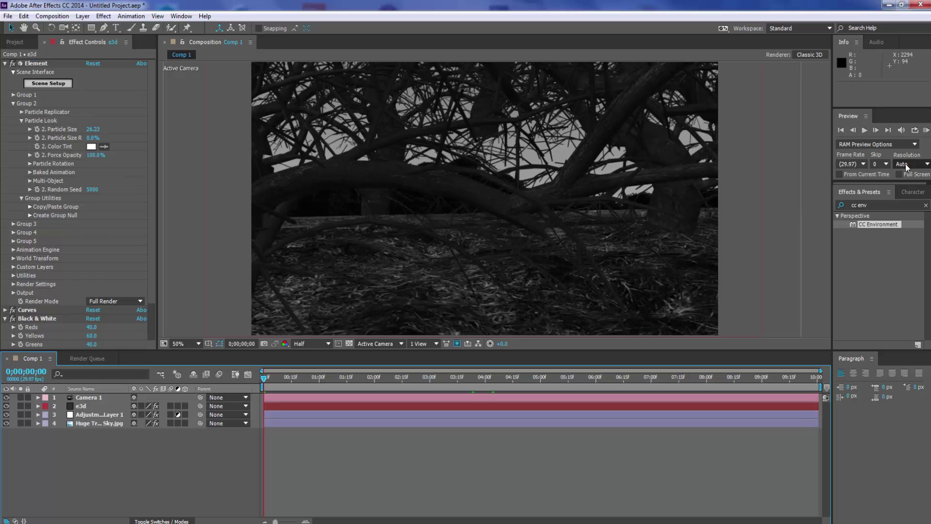
left_click(926, 132)
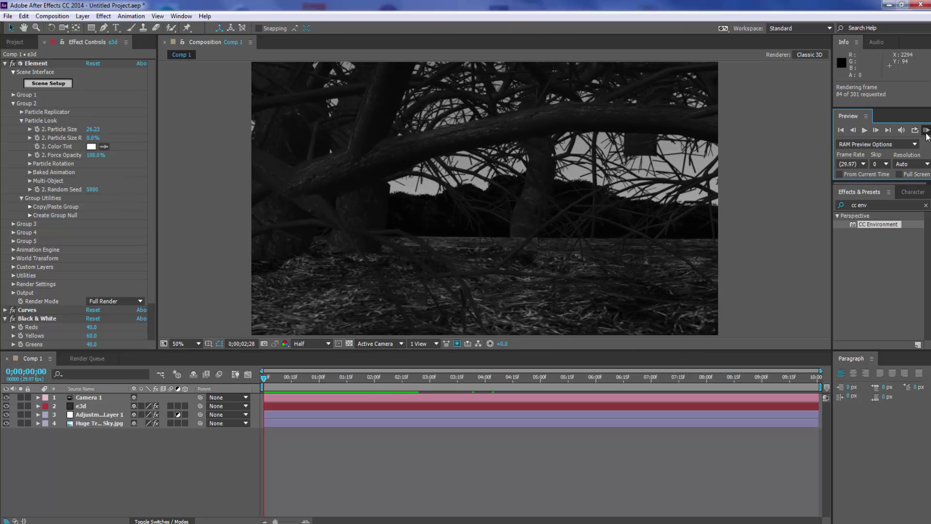
left_click(926, 134)
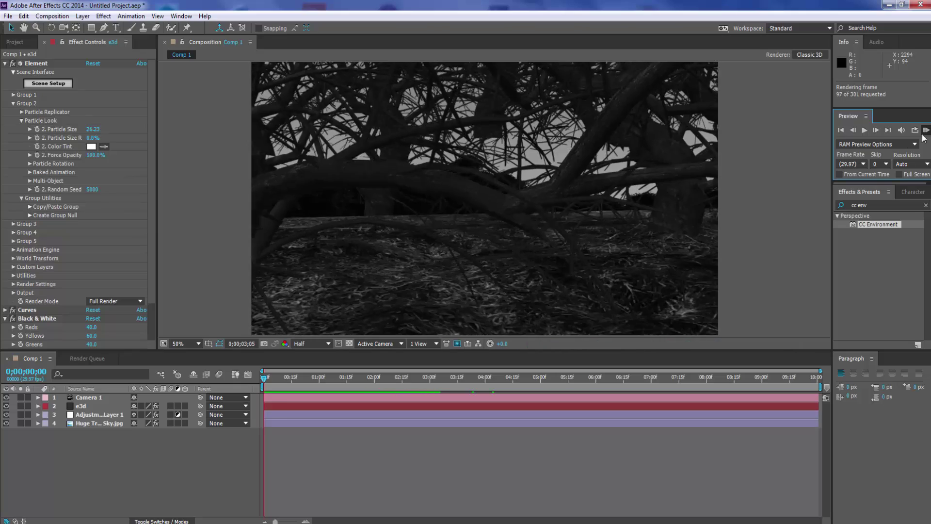
left_click(864, 131)
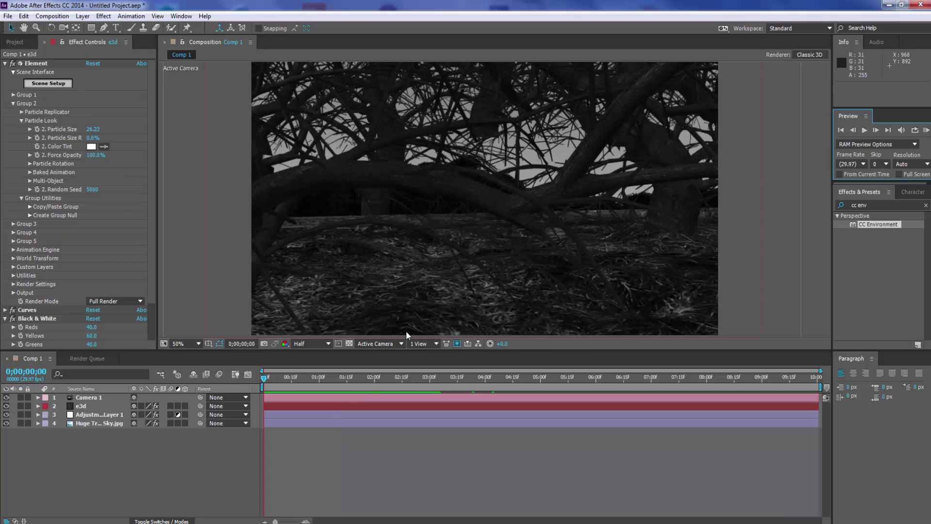
Step: At 0;00;02;07, move Camera 1 forward toward the large branch to about 913.3, 480.4, -126.2
left_click_drag(263, 380, 387, 379)
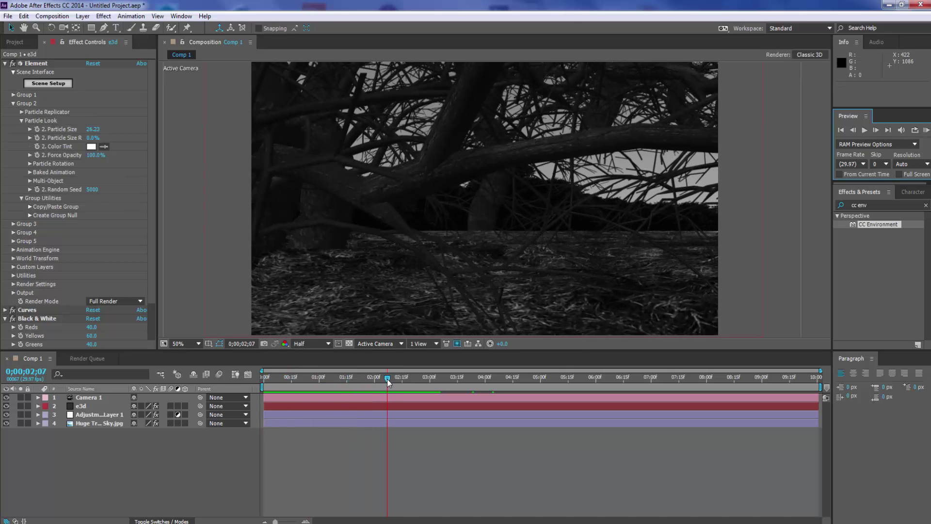
left_click(82, 407)
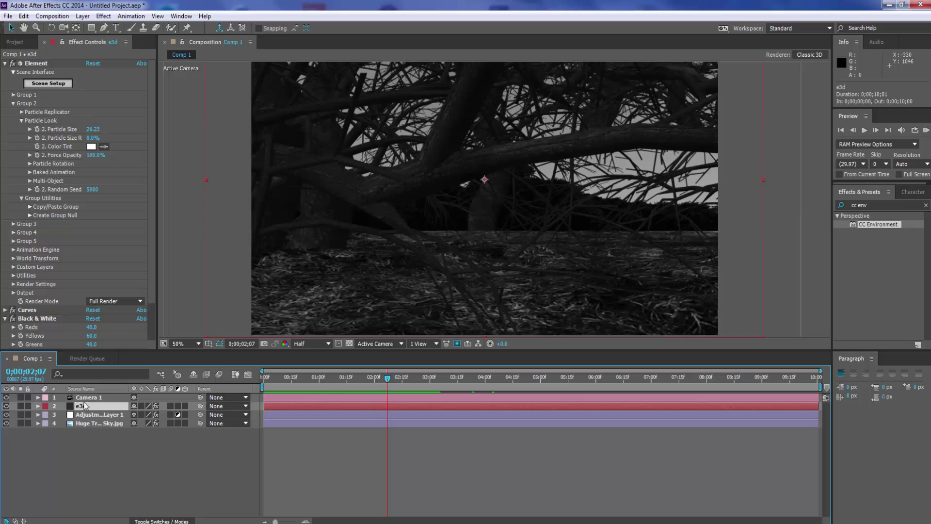
left_click(62, 27)
scroll(477, 235, "up", 3)
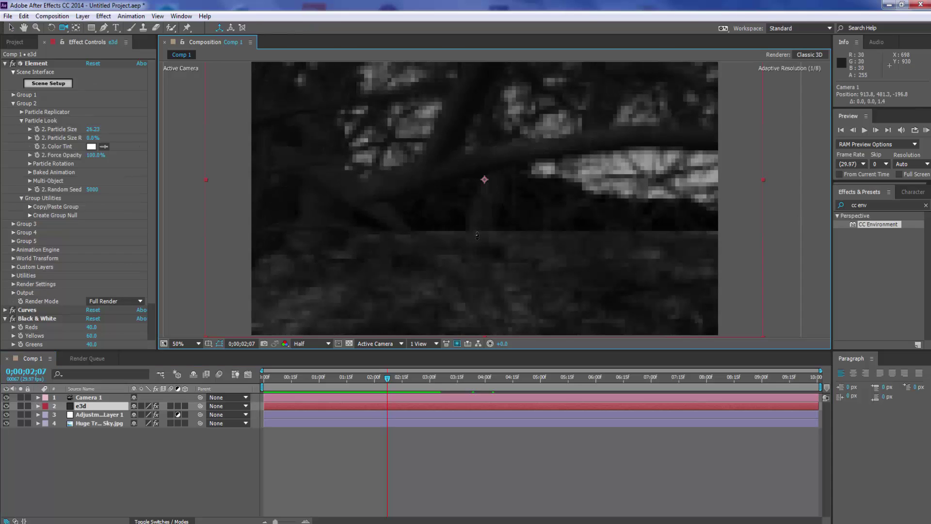
left_click_drag(477, 236, 475, 156)
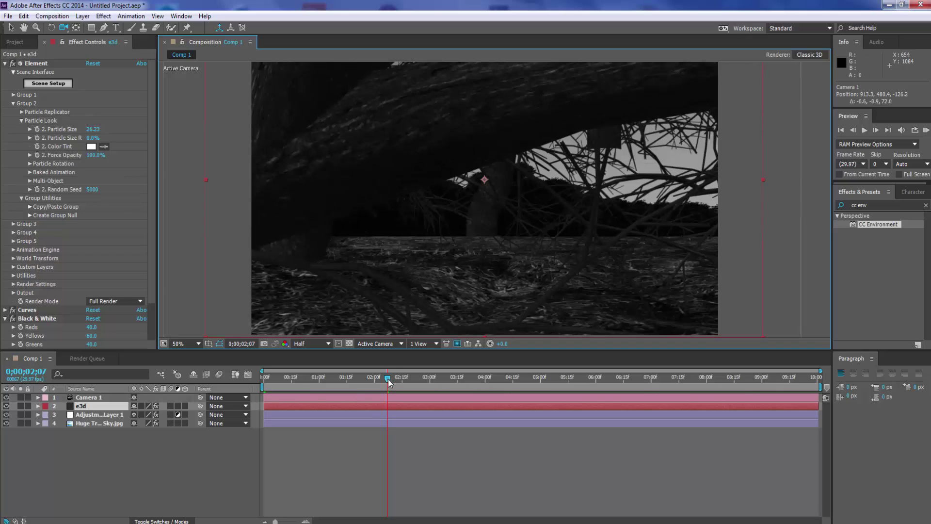
Step: RAM-preview the adjusted camera move from 0;00;00;00 and stop playback
left_click_drag(388, 380, 247, 385)
left_click(926, 130)
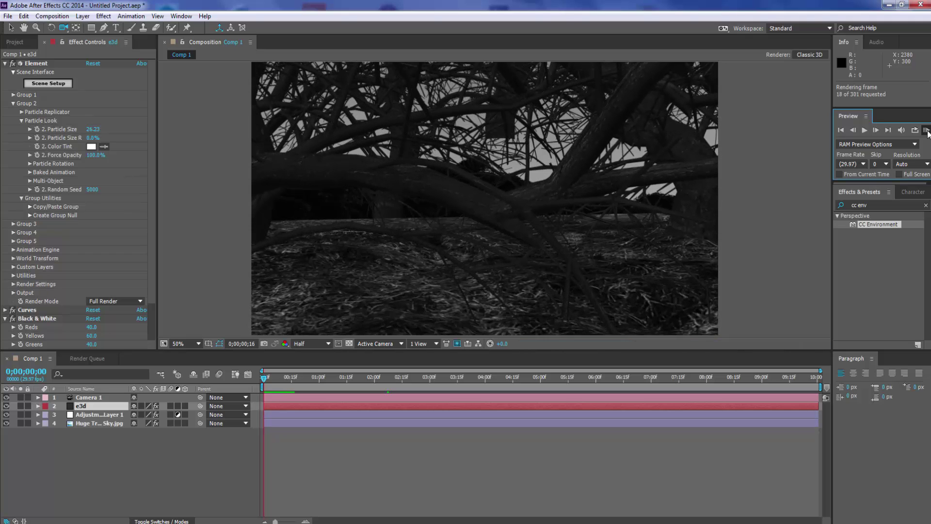
left_click(864, 135)
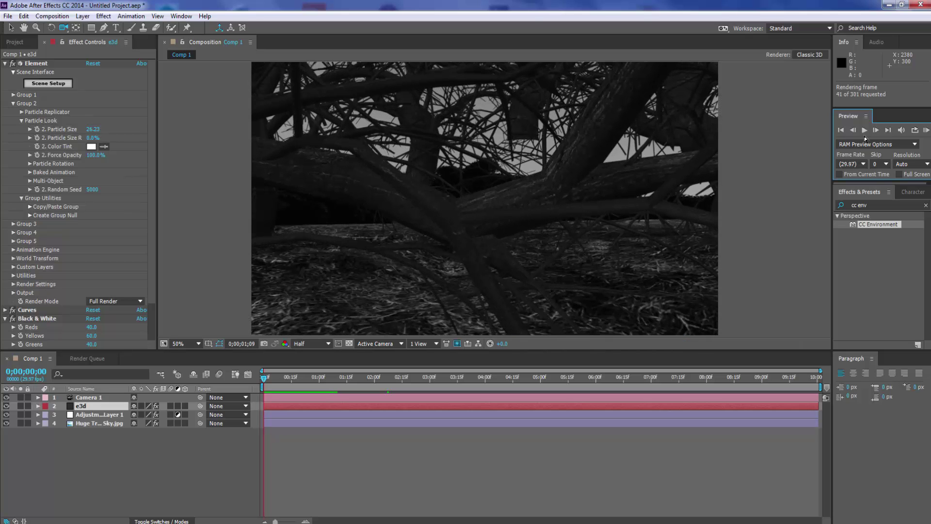
left_click(865, 129)
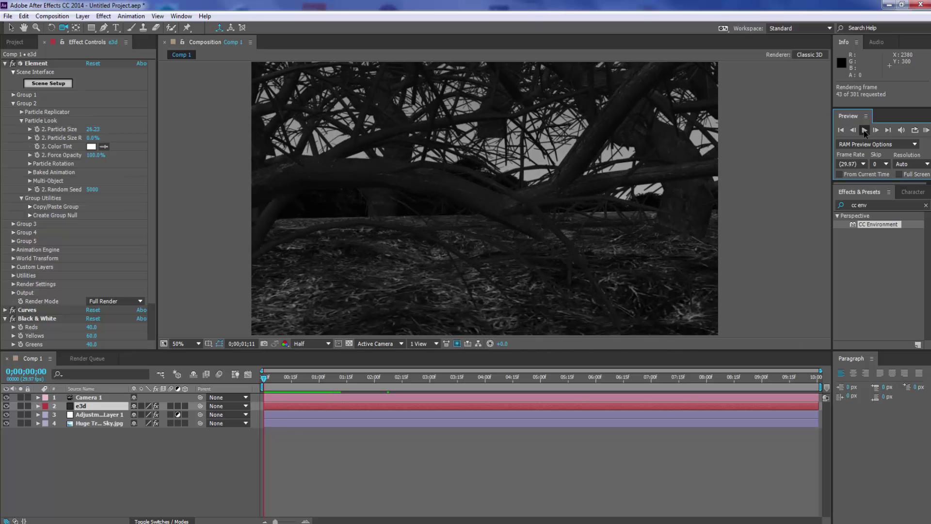
left_click(864, 130)
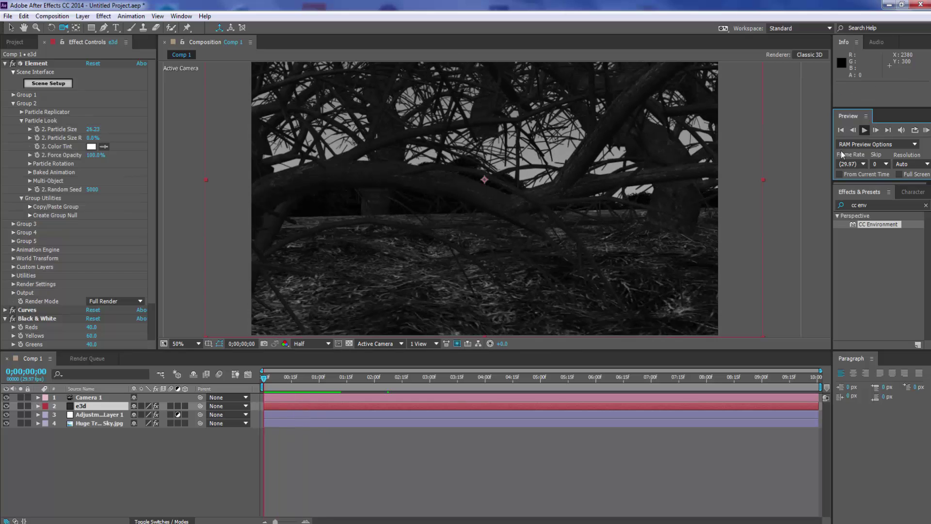
Step: Apply the Curves color correction effect to the Huge Tree Line Looping Sky.jpg layer
left_click(120, 425)
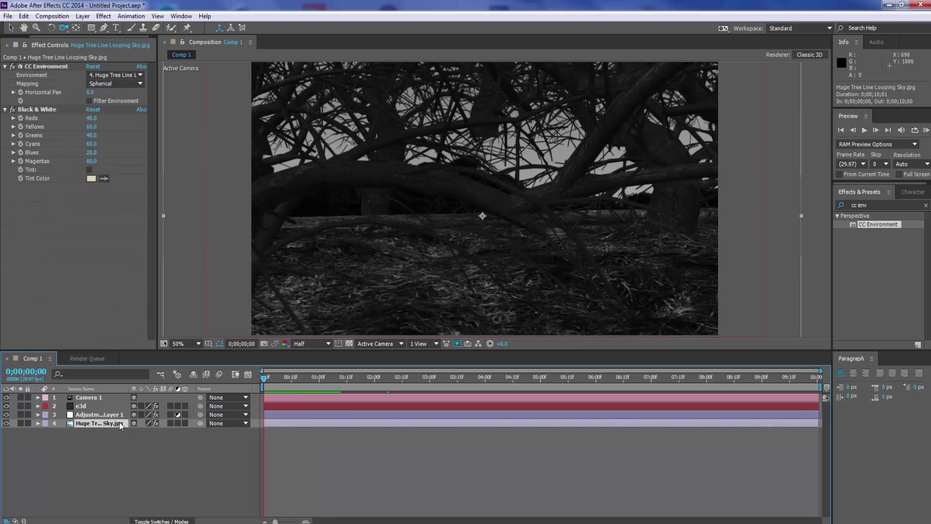
right_click(83, 427)
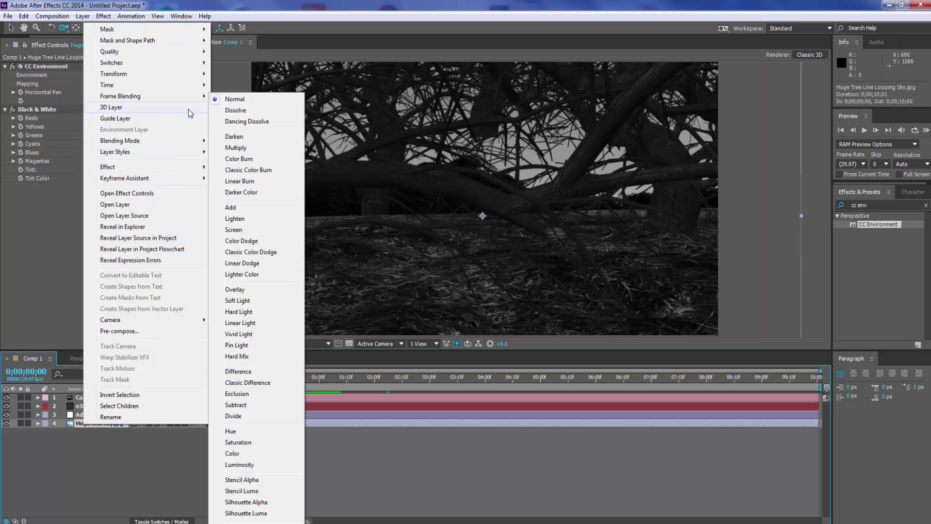
mouse_move(169, 168)
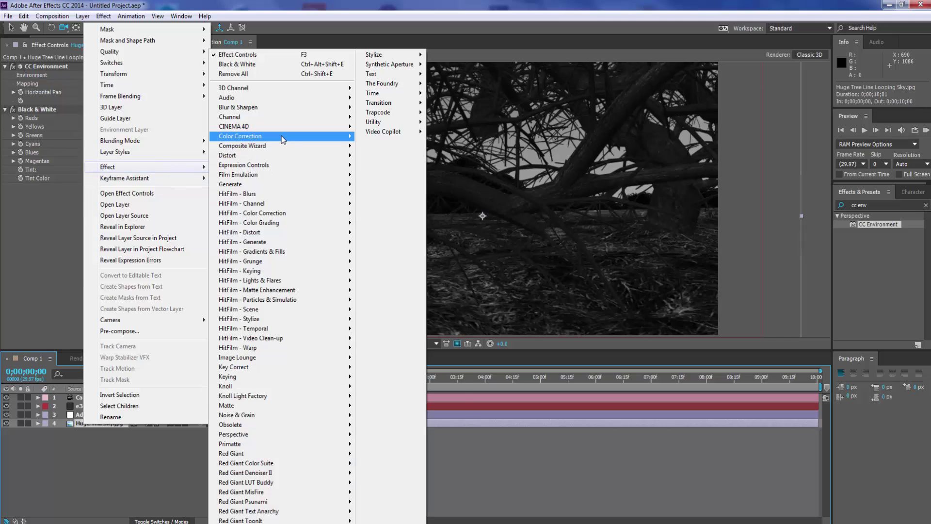
mouse_move(282, 139)
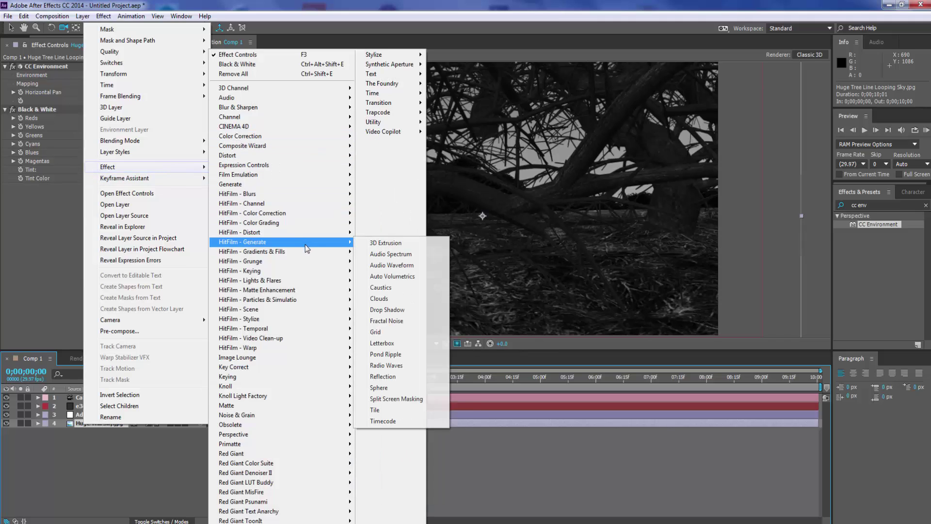
mouse_move(310, 189)
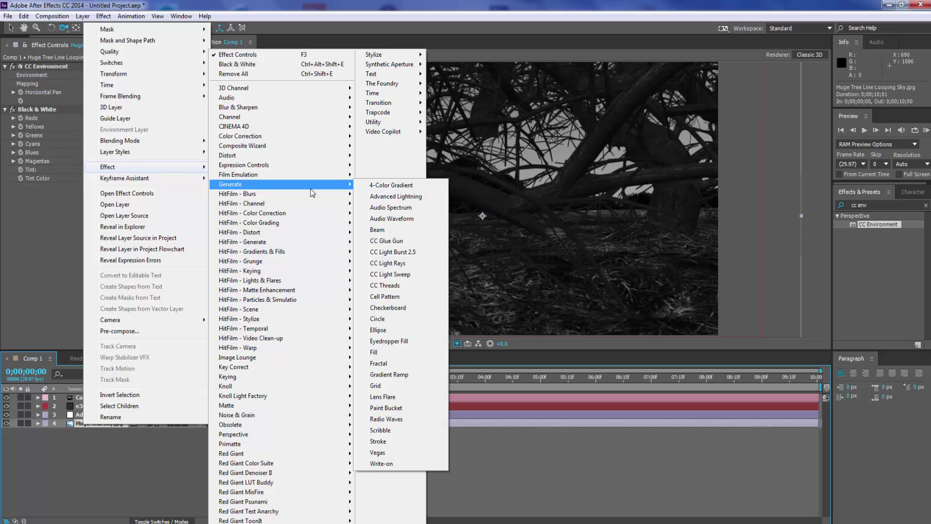
mouse_move(314, 168)
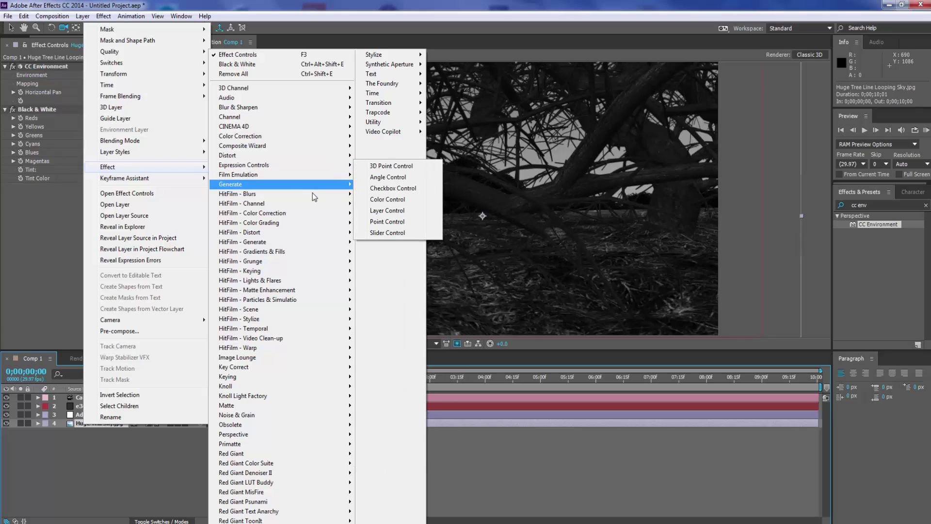
mouse_move(298, 260)
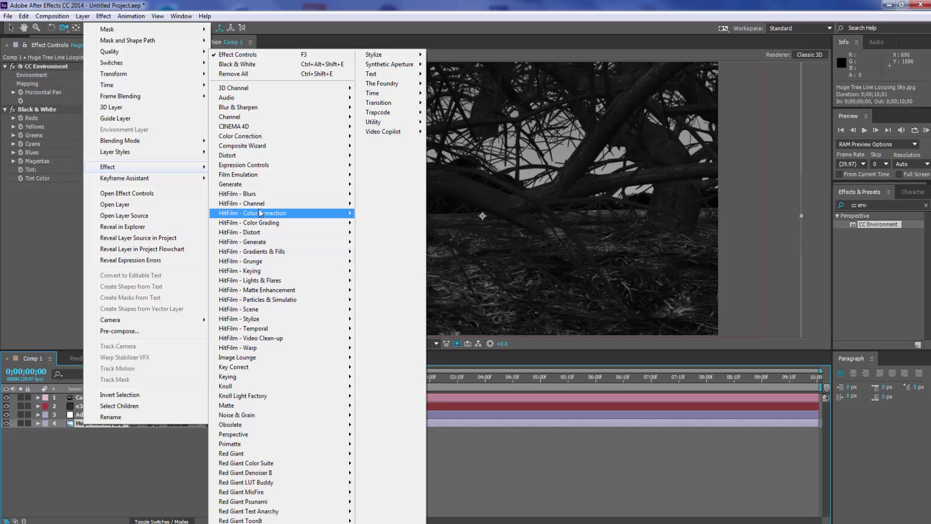
mouse_move(247, 205)
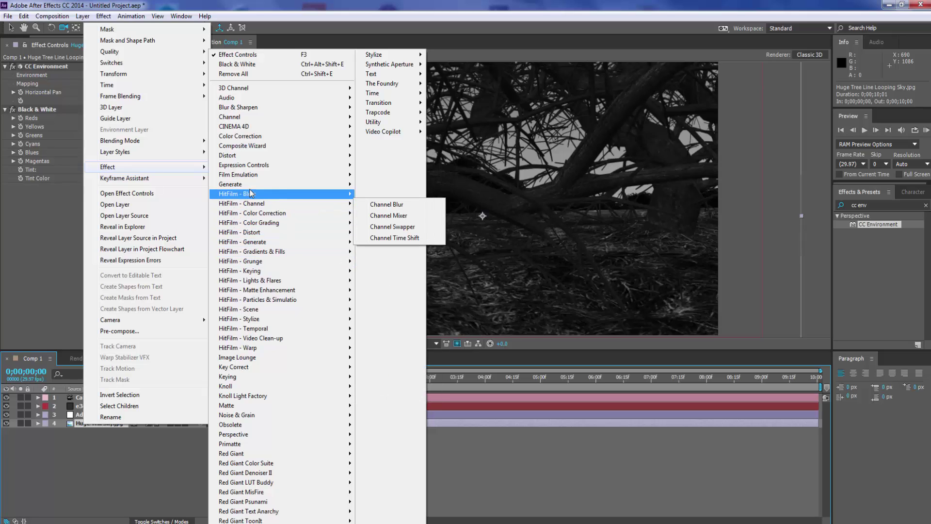
mouse_move(271, 175)
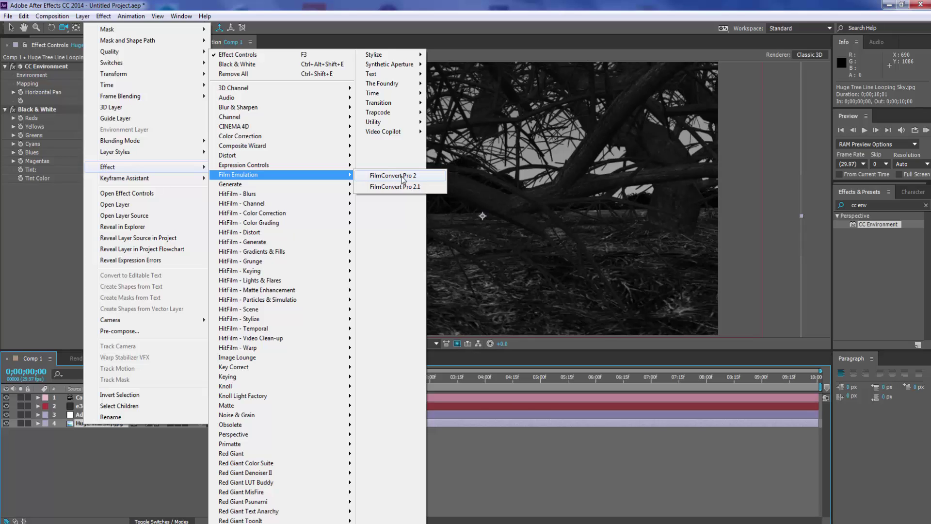
mouse_move(344, 140)
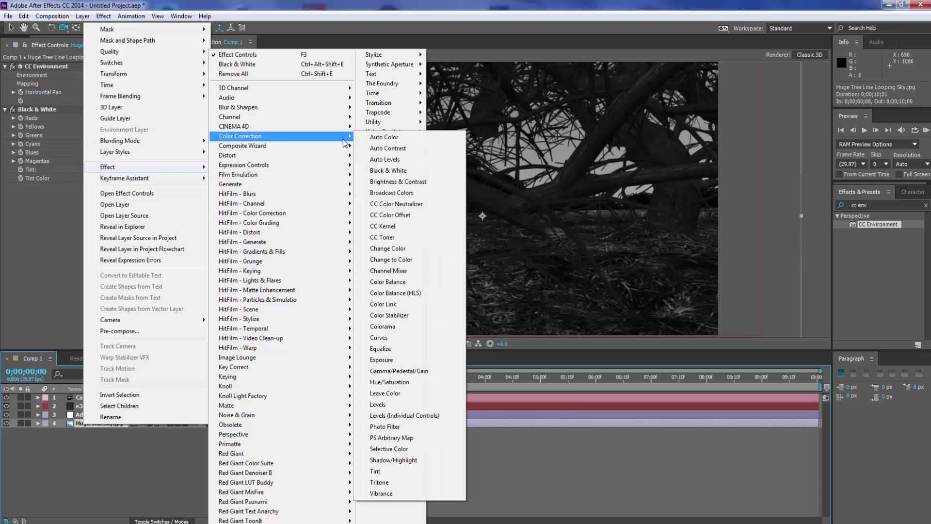
left_click(380, 338)
Step: Darken the sky layer by bending its RGB curve downward with one point in the midtones and another in the highlights
key("v")
left_click_drag(69, 266, 87, 278)
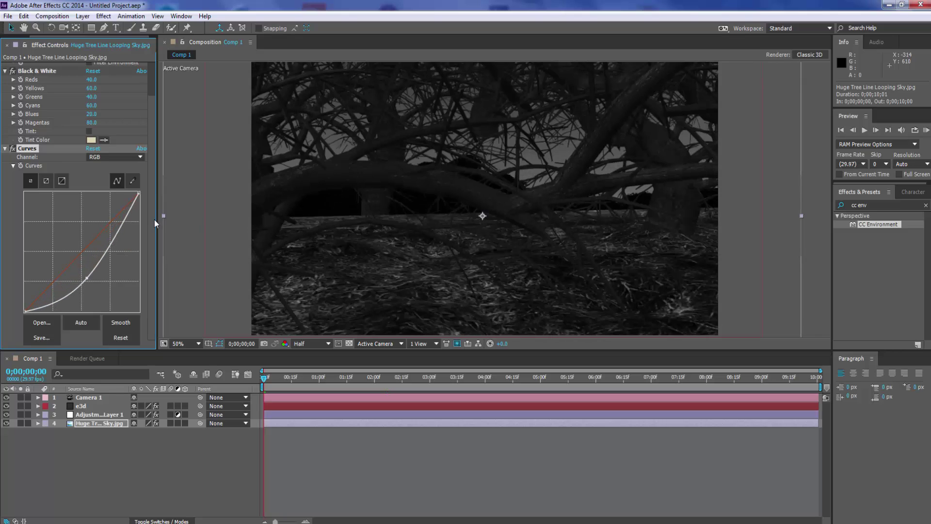
left_click_drag(120, 233, 126, 233)
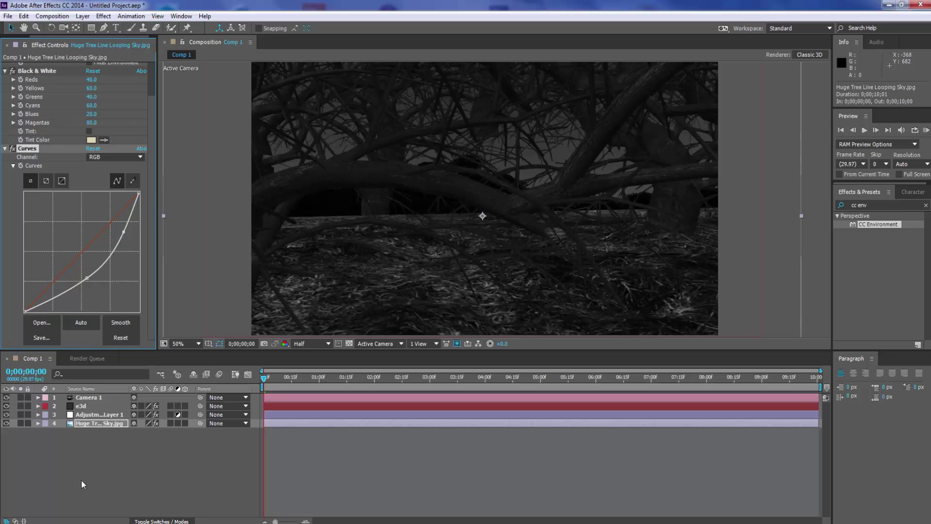
left_click(93, 448)
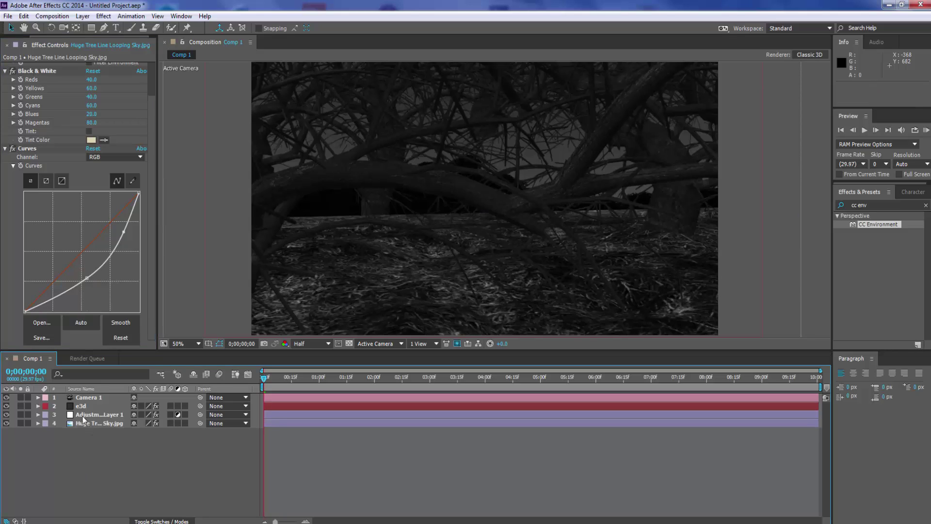
Step: Create a white Point light and place its layer directly below Camera 1 in the layer stack
right_click(82, 437)
mouse_move(199, 334)
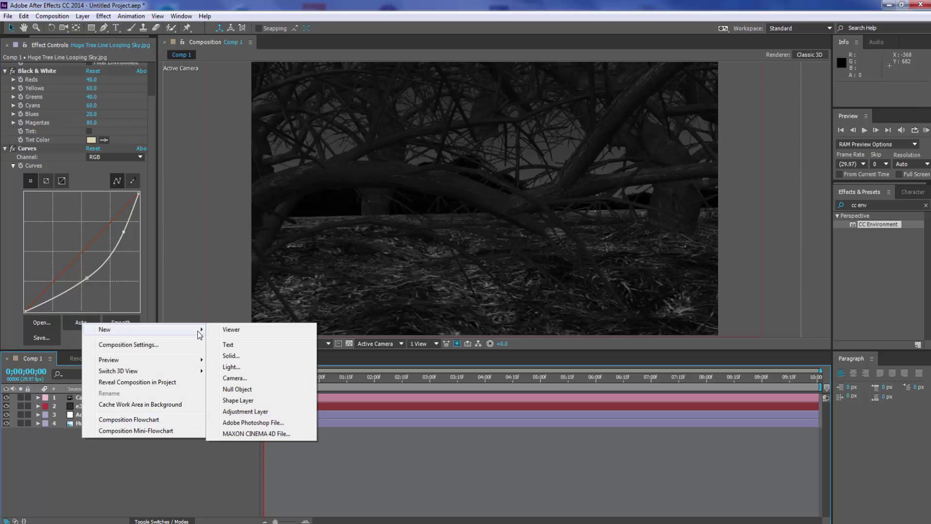
left_click(231, 367)
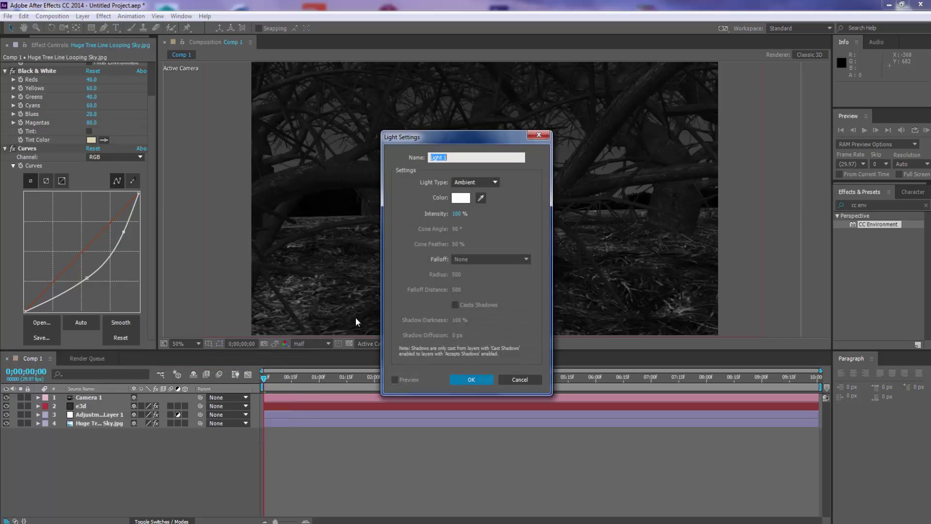
left_click(480, 181)
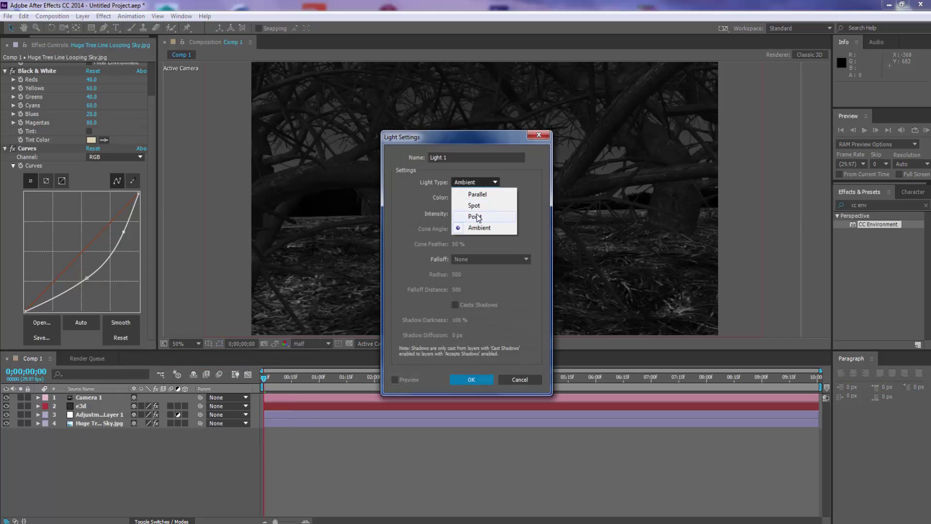
left_click(476, 216)
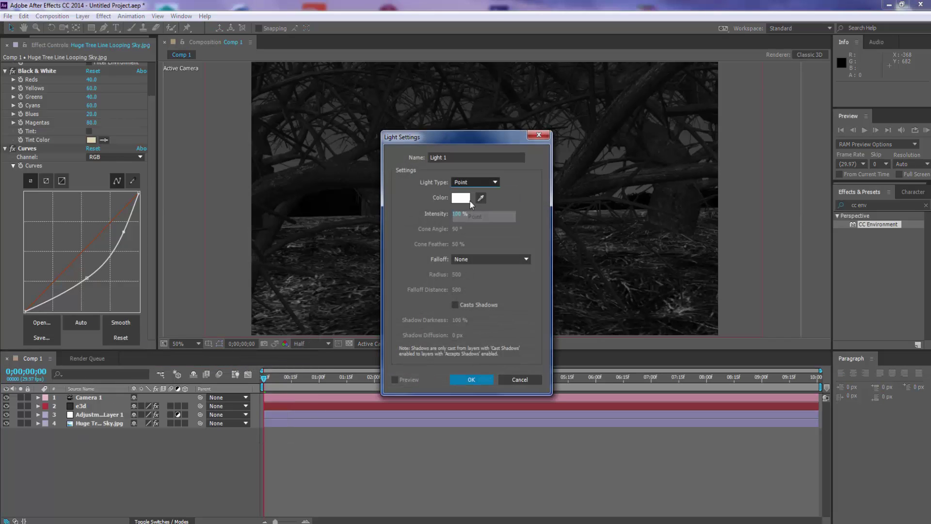
left_click(463, 381)
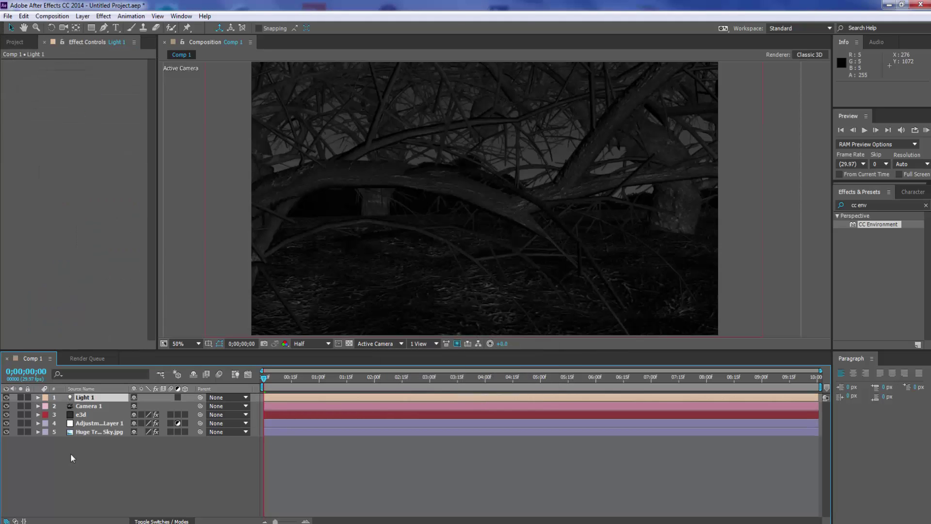
mouse_move(82, 400)
left_mouse_down()
mouse_move(85, 418)
mouse_move(83, 408)
left_mouse_up()
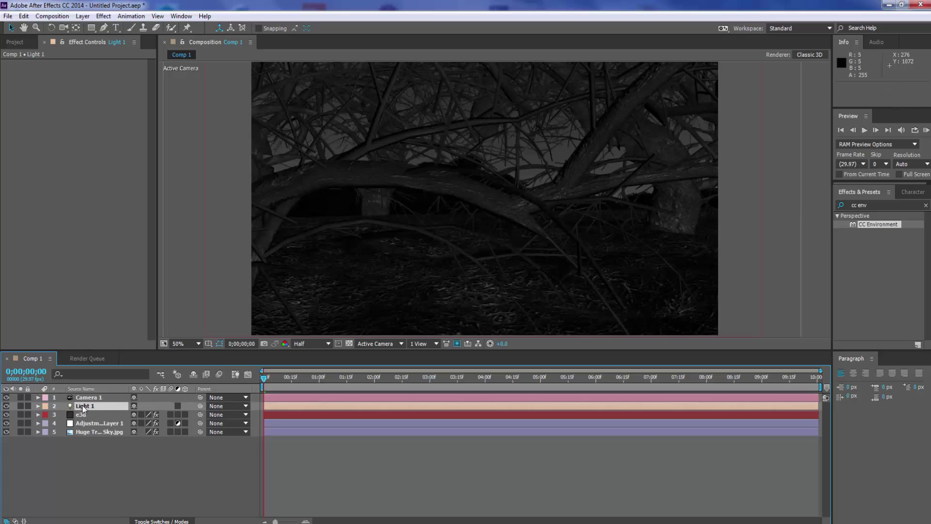
Step: Add a second light of type Ambient with its intensity set to 40%
right_click(80, 463)
mouse_move(171, 356)
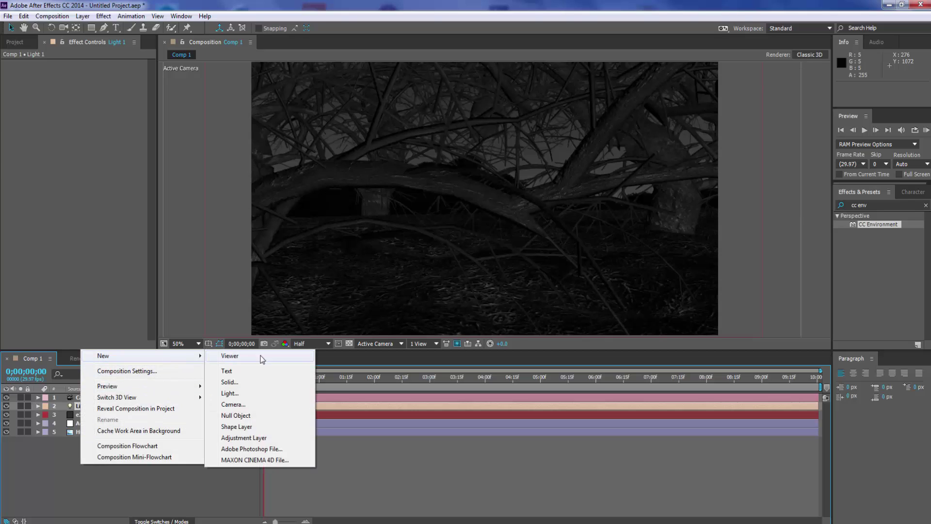
left_click(256, 393)
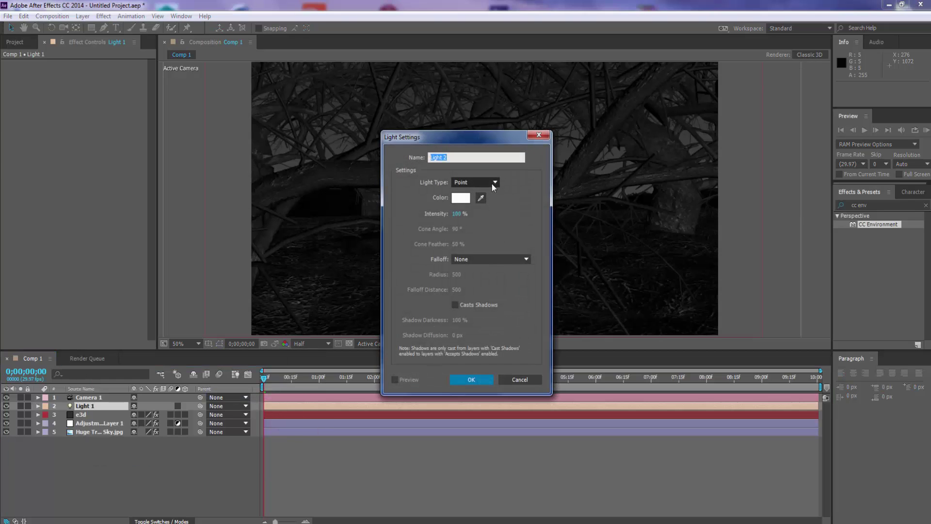
left_click(492, 184)
left_click(468, 226)
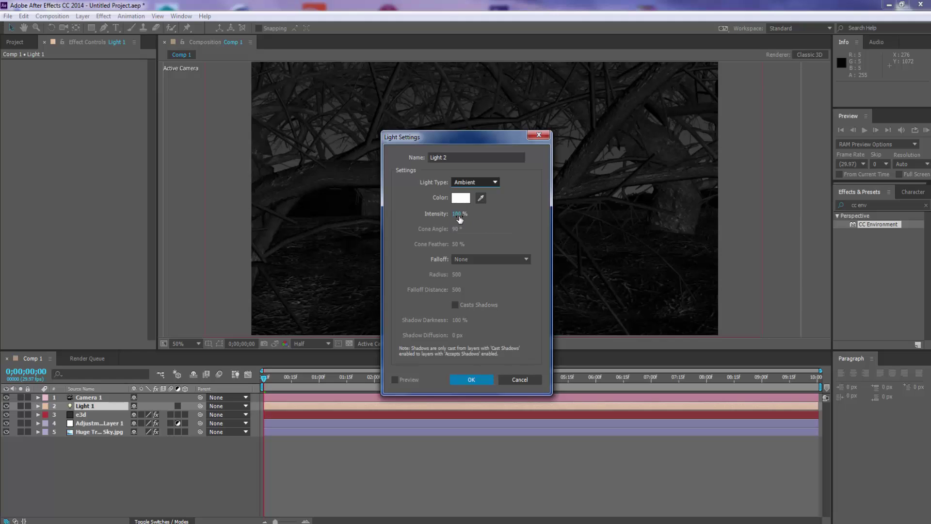
left_click(458, 214)
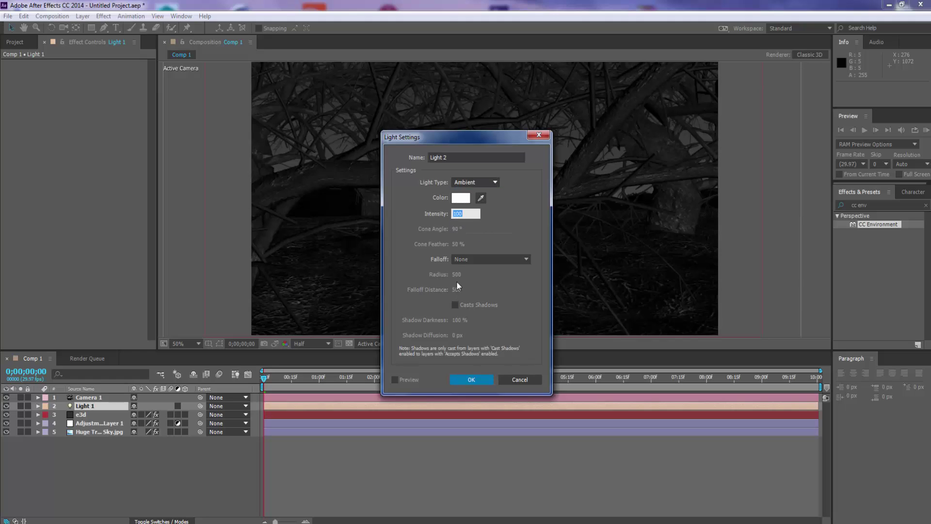
type("40")
key("Return")
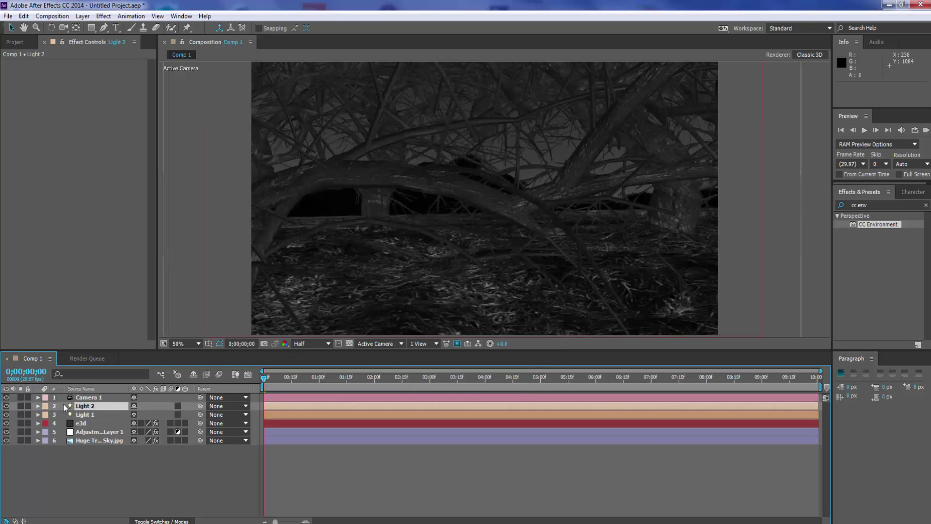
Step: Lower the Ambient light's intensity to 17%
left_click(38, 406)
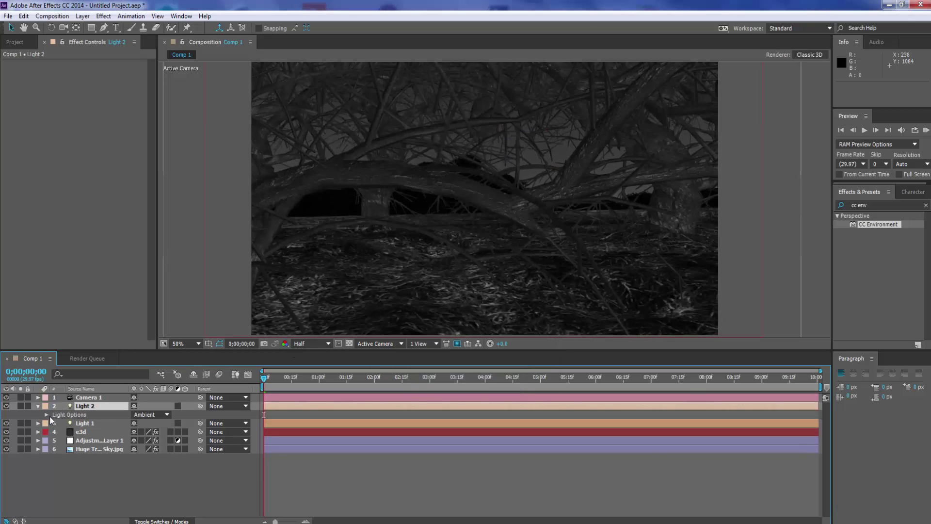
left_click(46, 415)
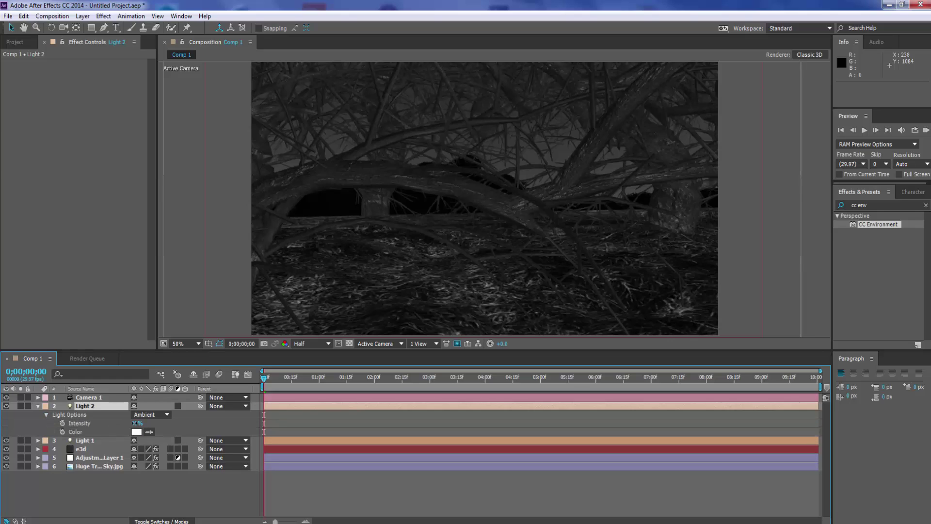
left_click_drag(134, 423, 127, 423)
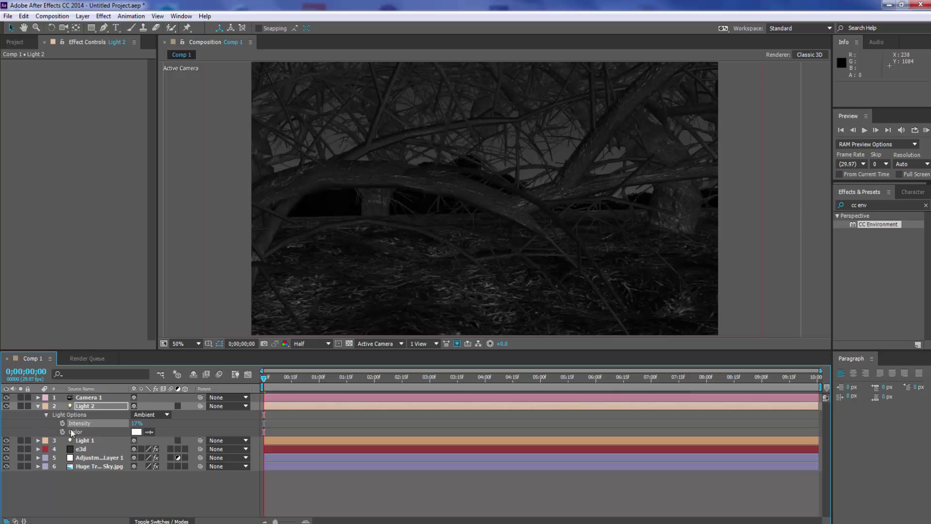
Step: Reposition the Point light Light 1 to about 1040, 534, -581.7
left_click(38, 440)
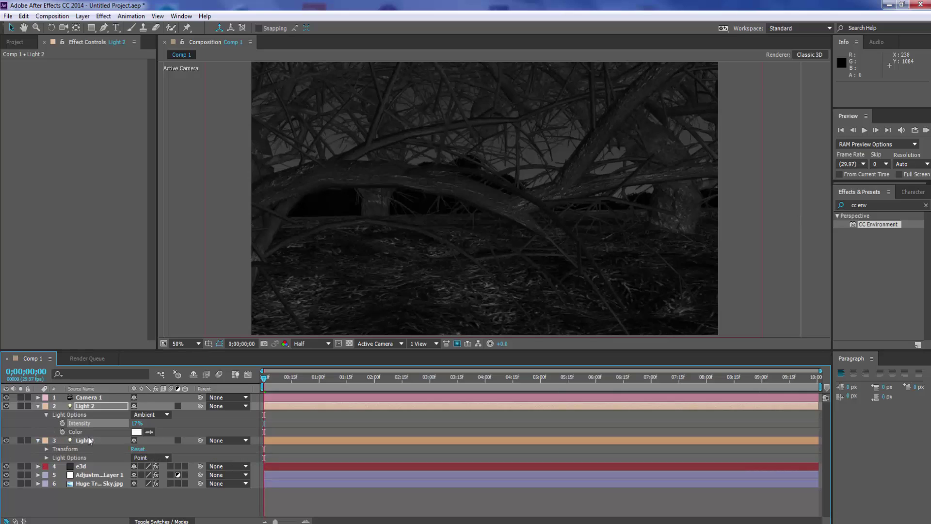
left_click(46, 449)
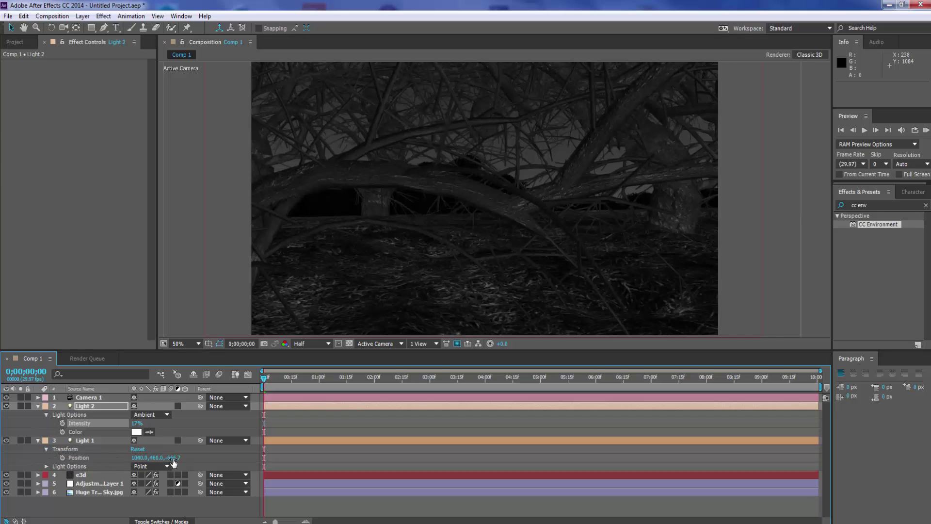
left_click_drag(174, 458, 212, 456)
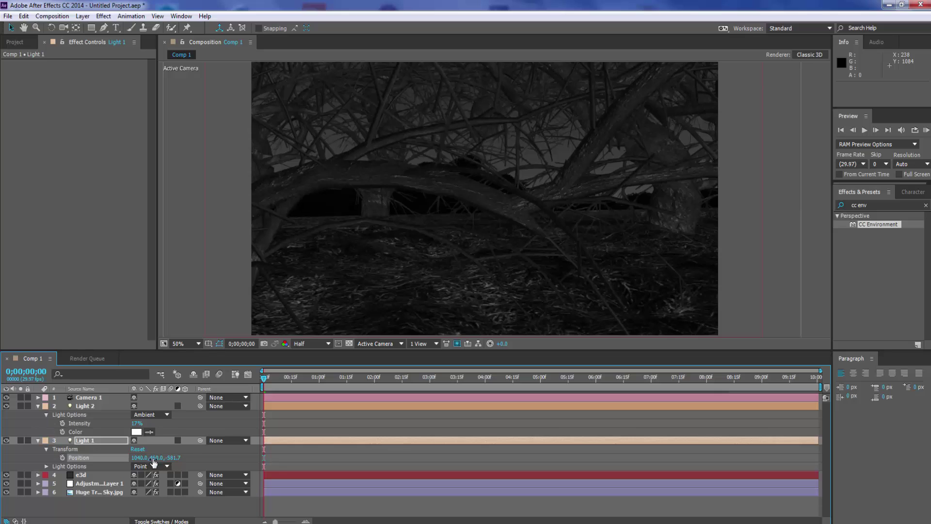
left_click_drag(165, 457, 186, 453)
key("comma")
key("comma")
key("comma")
key("comma")
key("period")
key("period")
key("period")
key("period")
Step: RAM-preview the woods with the new lighting from 0;00;00;00 and stop playback
left_click(926, 130)
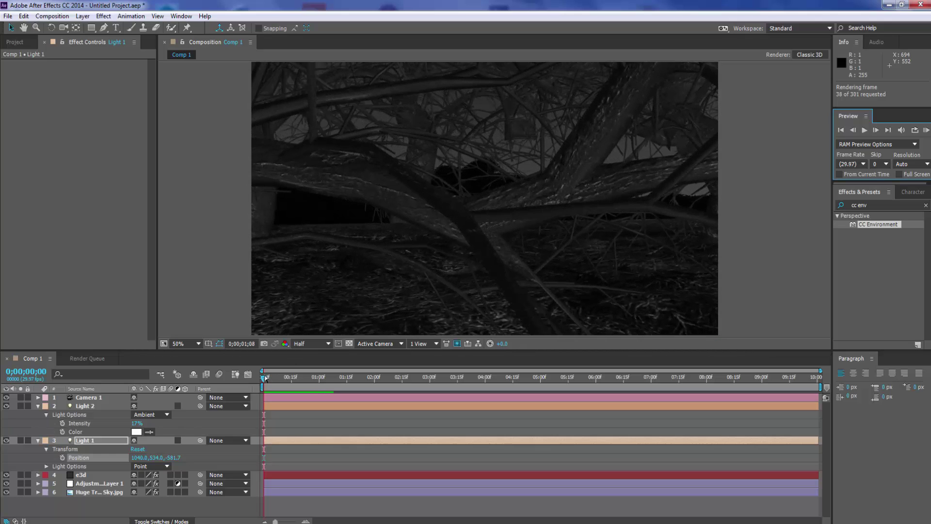
left_click(864, 130)
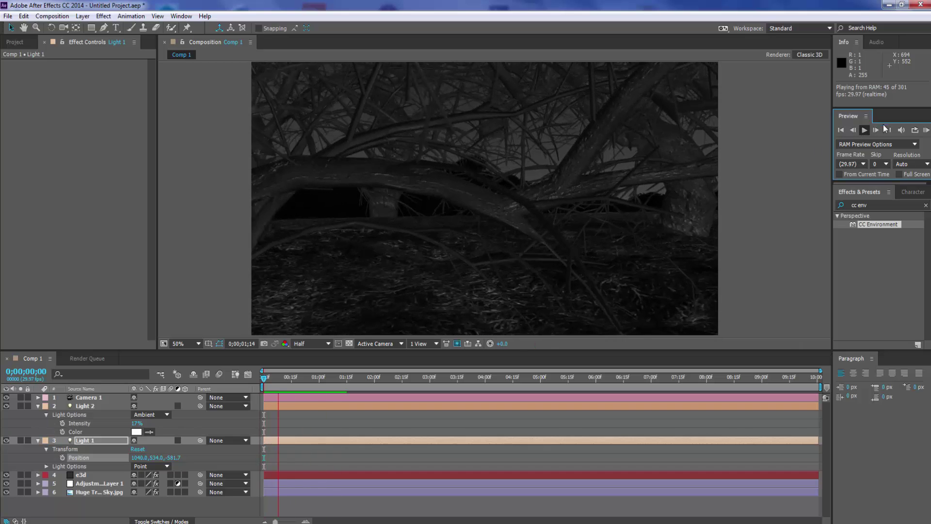
key("space")
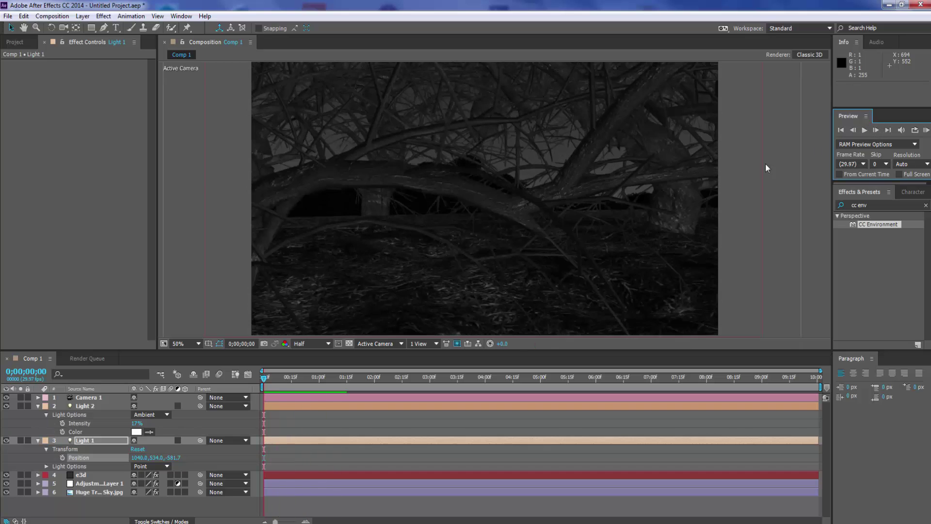
Step: Collapse the properties of Light 2 and Light 1 and clear the layer selection
left_click(38, 406)
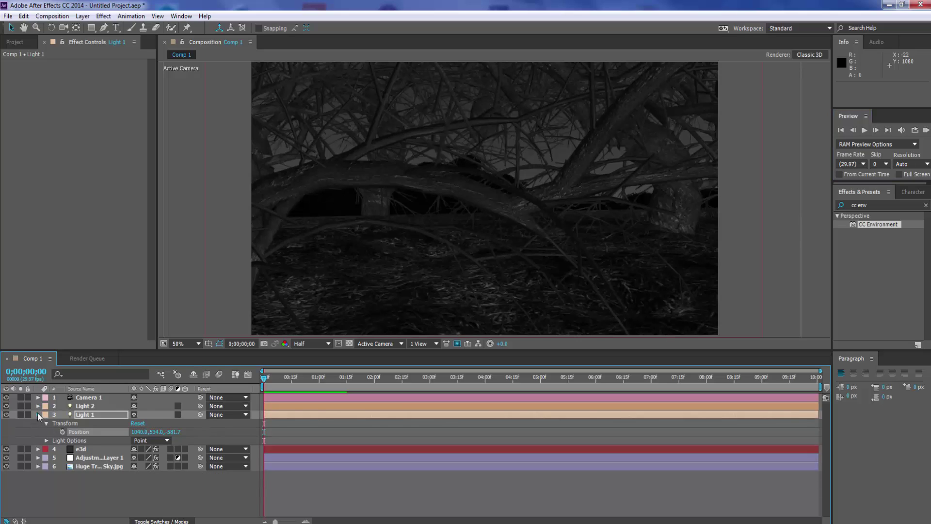
left_click(38, 414)
left_click(80, 459)
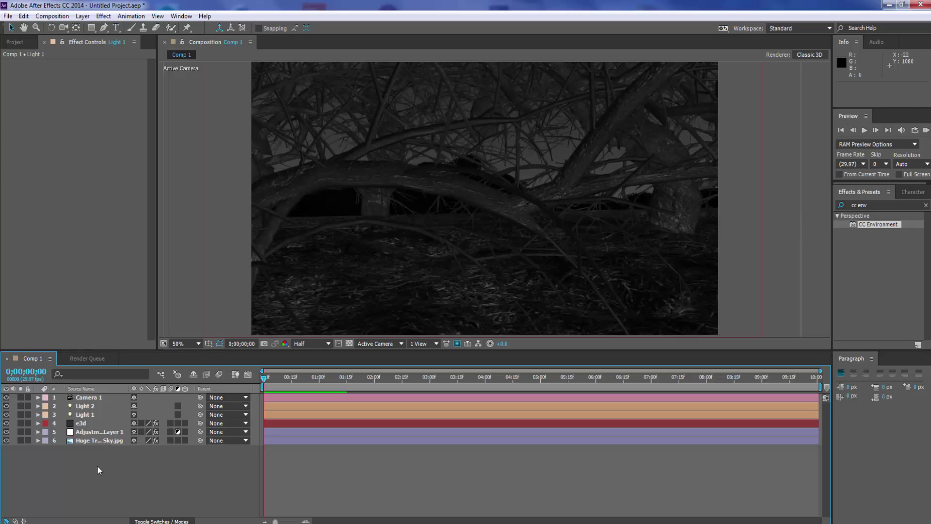
left_click(81, 423)
right_click(81, 425)
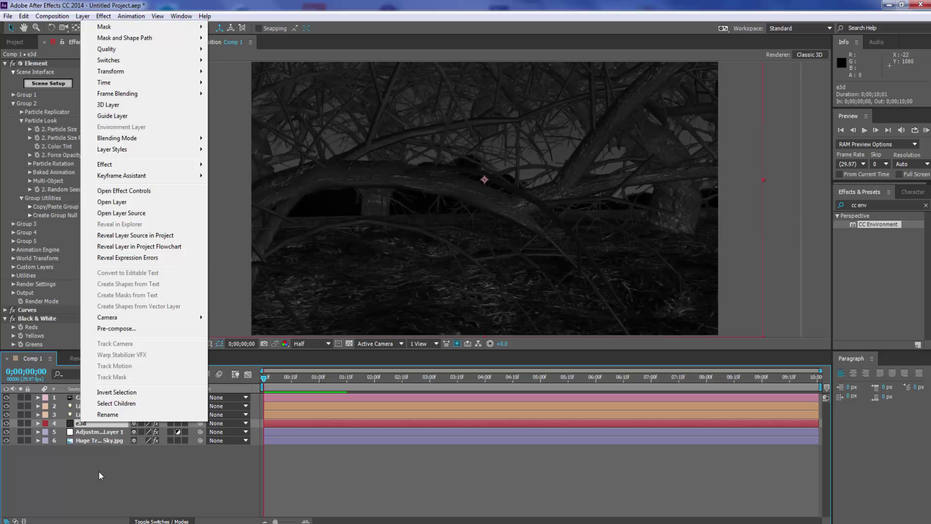
left_click(99, 475)
right_click(95, 458)
left_click(85, 440)
Step: Apply the CC Rainfall effect to Adjustment Layer 1
left_click(86, 432)
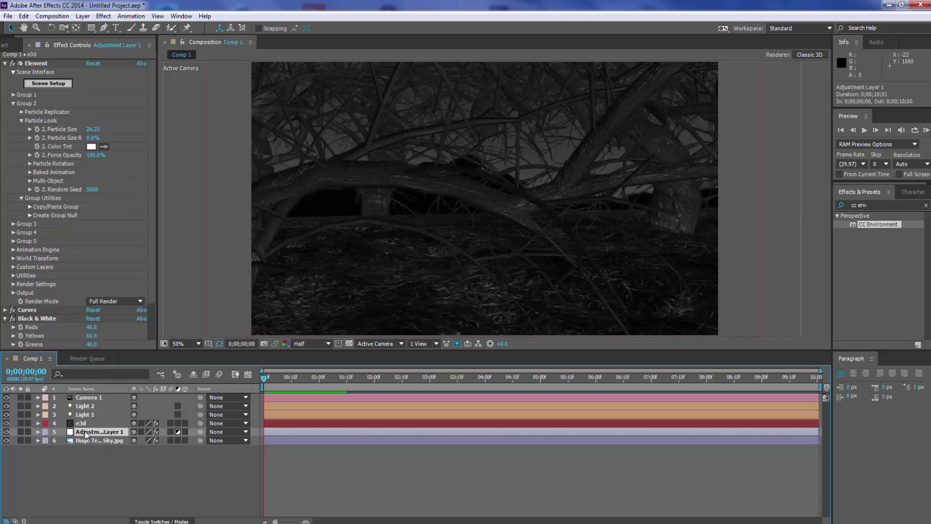
right_click(86, 433)
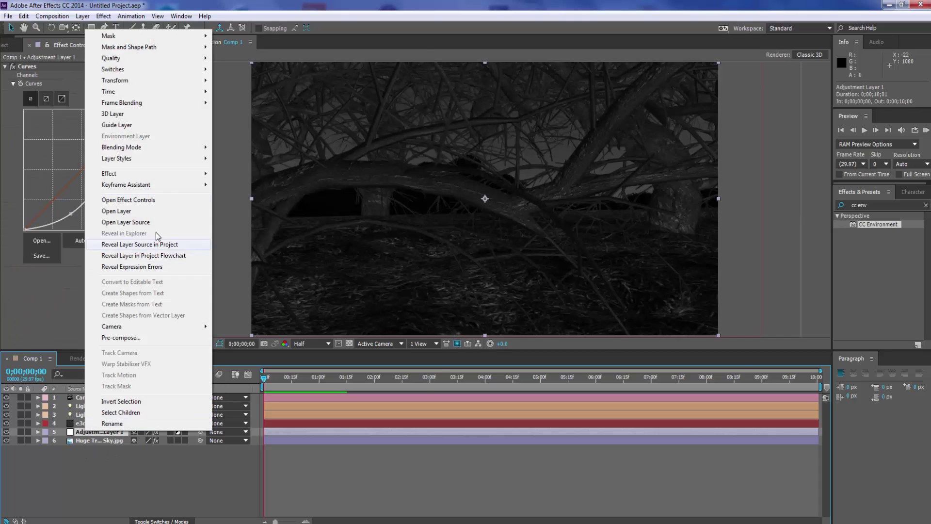
mouse_move(170, 175)
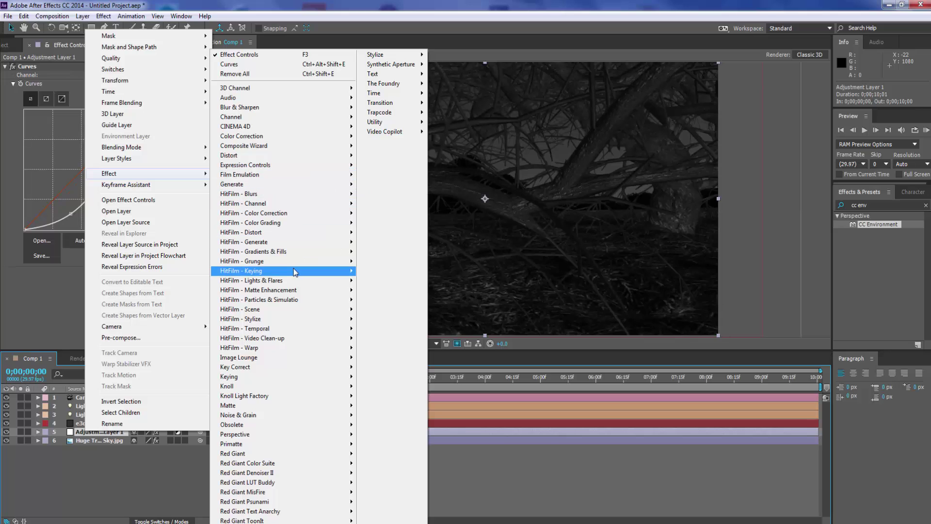
mouse_move(291, 522)
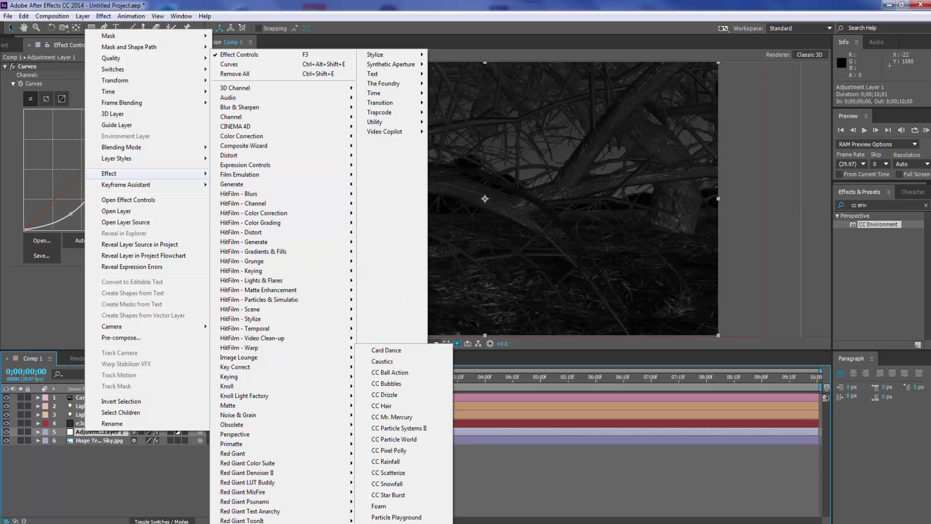
left_click(394, 461)
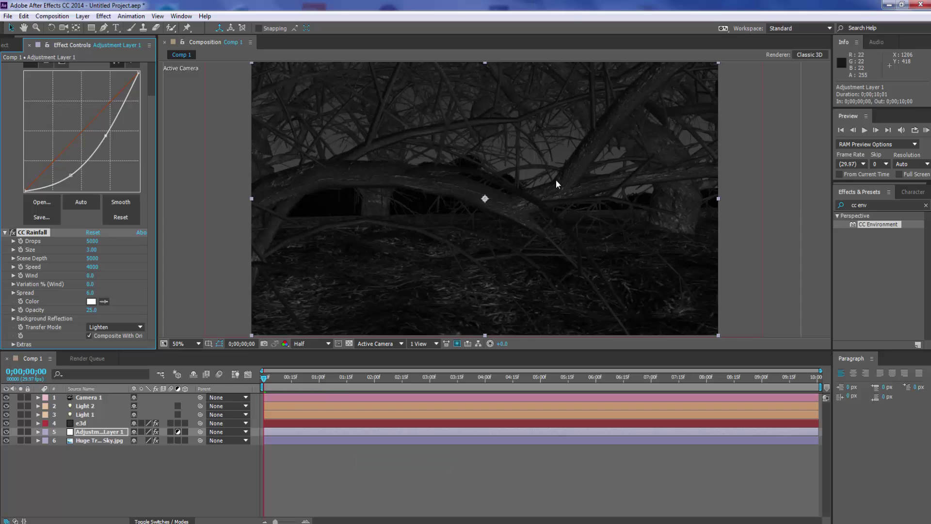
Step: Inspect the rain on the adjustment layer up close, RAM-preview it from the start and stop playback
scroll(558, 182, "up", 4)
scroll(636, 116, "down", 2)
left_click_drag(637, 113, 620, 155)
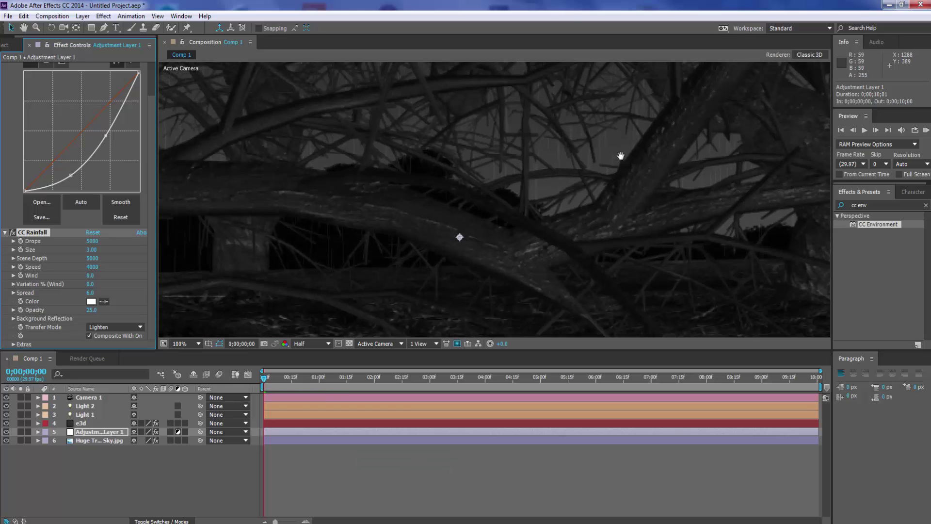
scroll(609, 176, "down", 2)
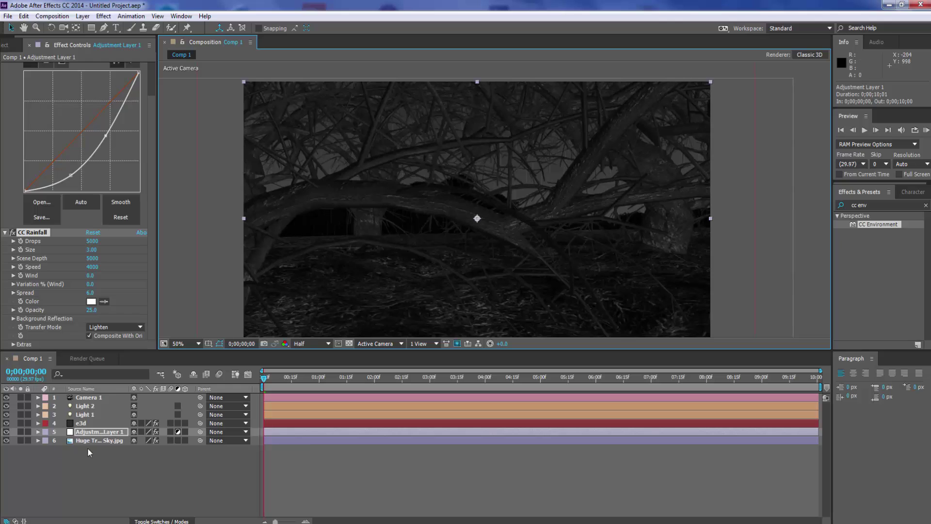
left_click(926, 130)
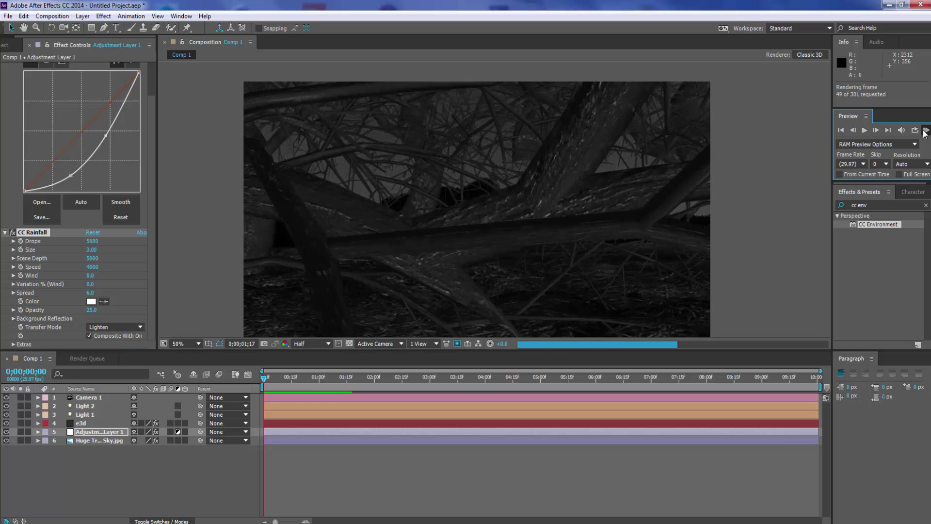
left_click(925, 134)
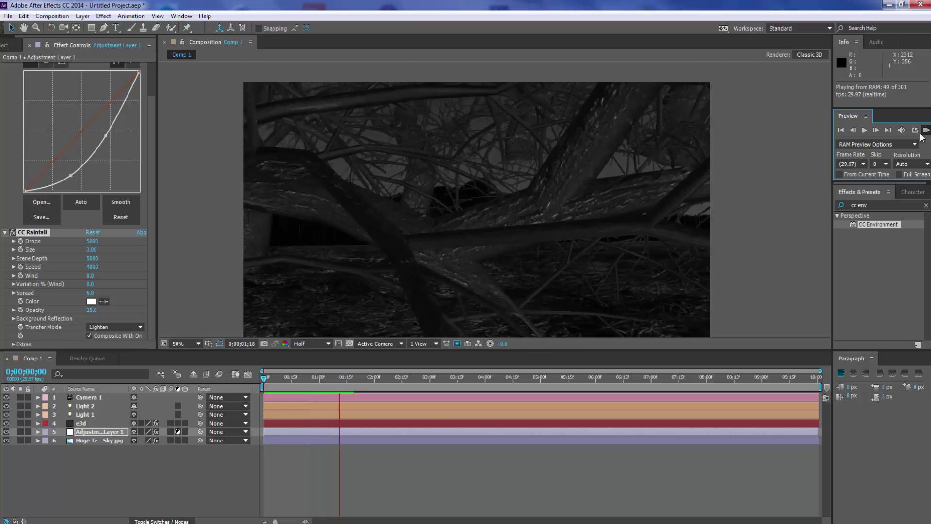
left_click(921, 136)
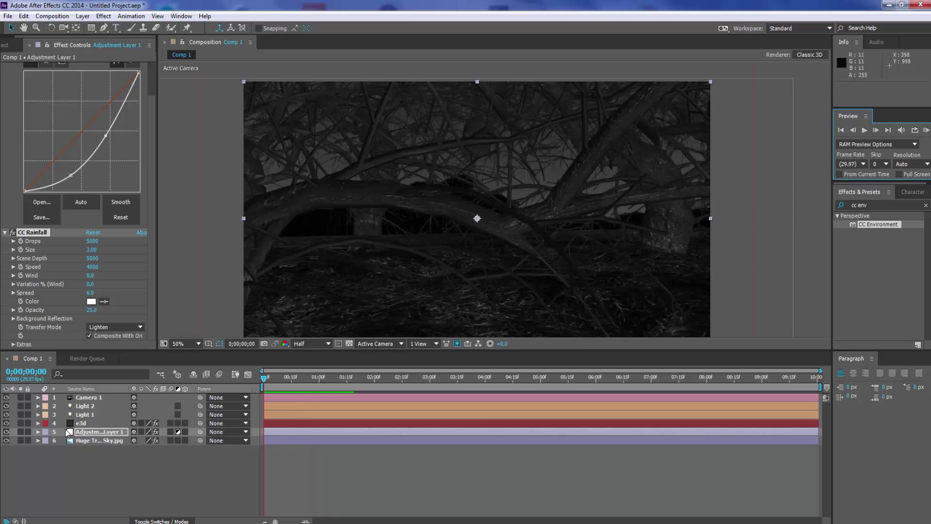
Step: Apply the CC Rainfall effect to the e3d layer and RAM-preview the rain briefly
left_click(79, 423)
right_click(76, 423)
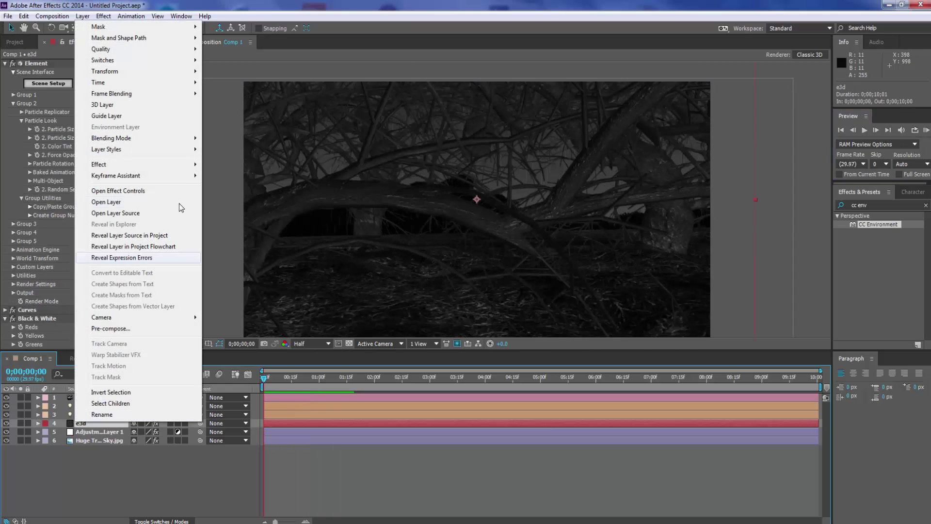
mouse_move(175, 164)
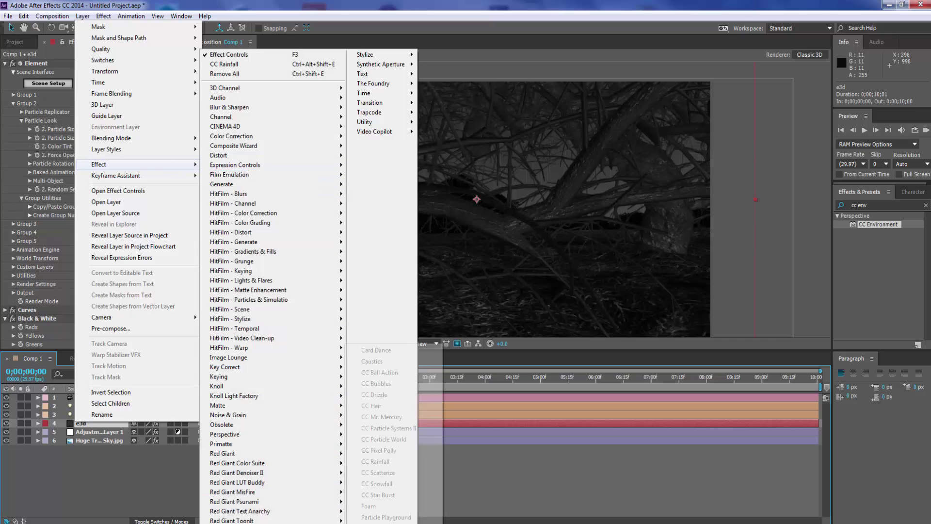
left_click(377, 461)
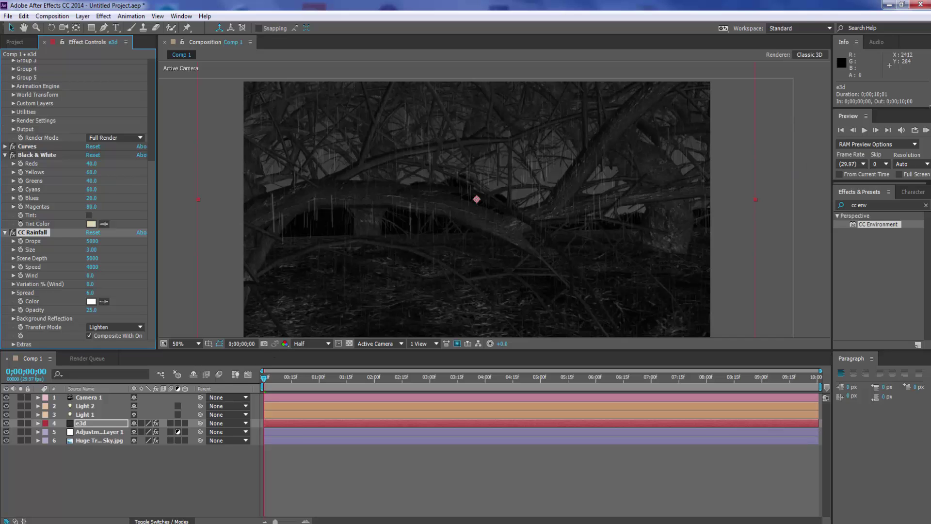
left_click(926, 131)
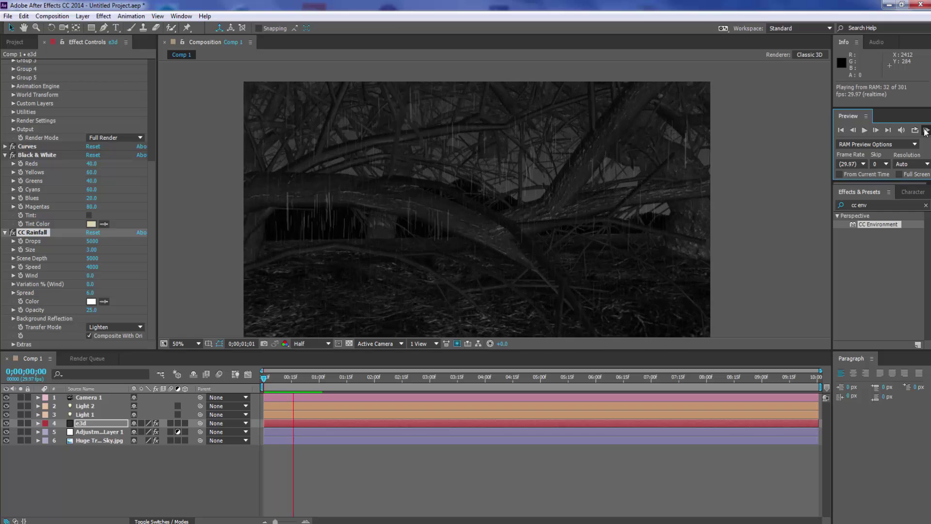
left_click(863, 134)
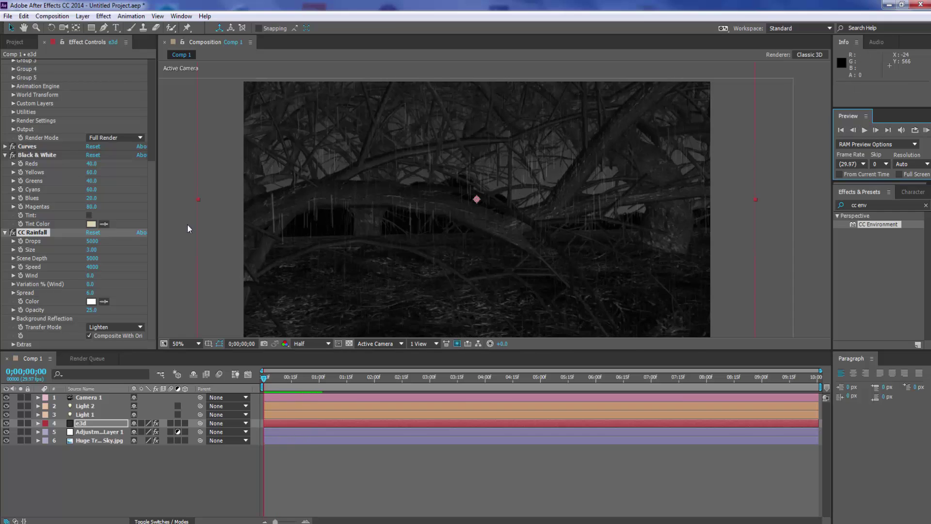
Step: Set the e3d layer's CC Rainfall to size 2.36, speed 4200 and wind 210
left_click_drag(91, 249, 91, 249)
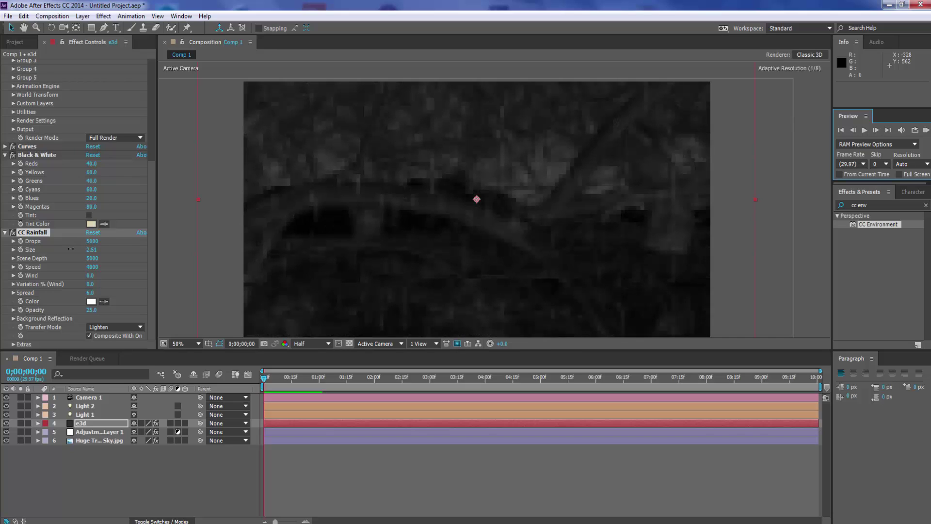
left_click_drag(64, 247, 124, 263)
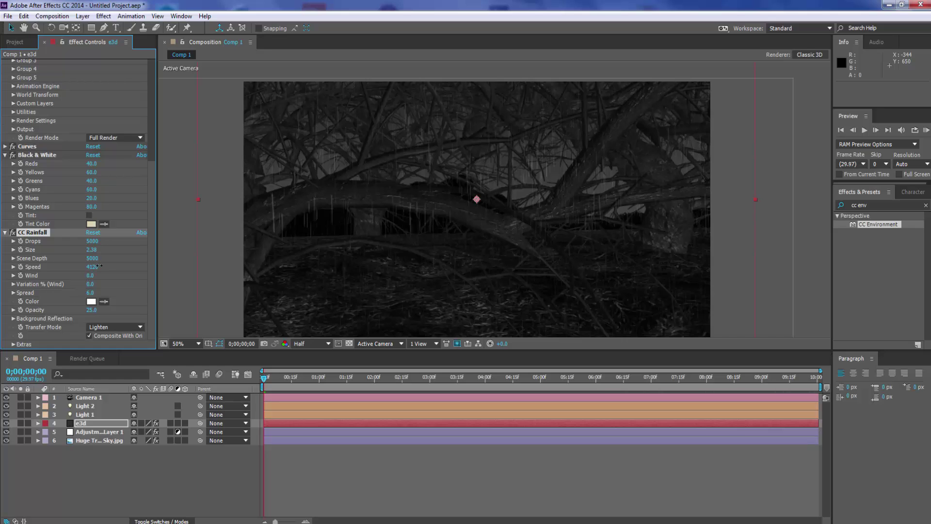
left_click_drag(99, 266, 235, 266)
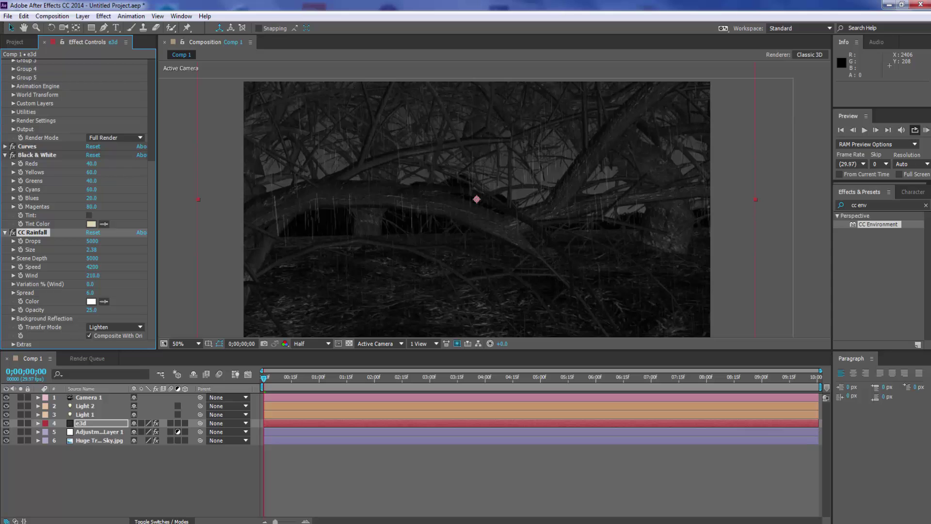
Step: RAM-preview the adjusted, wind-blown rain over the woods and stop playback
left_click(926, 131)
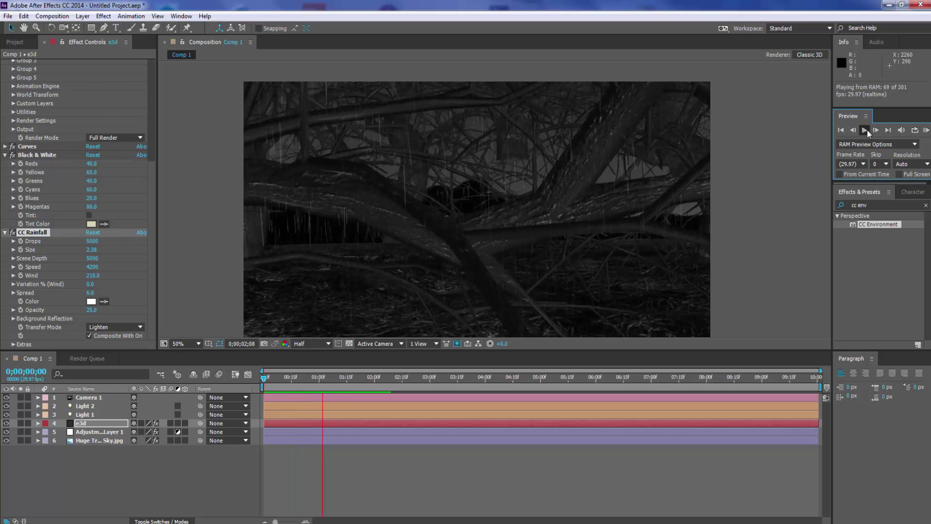
left_click(864, 130)
left_click_drag(465, 276, 474, 264)
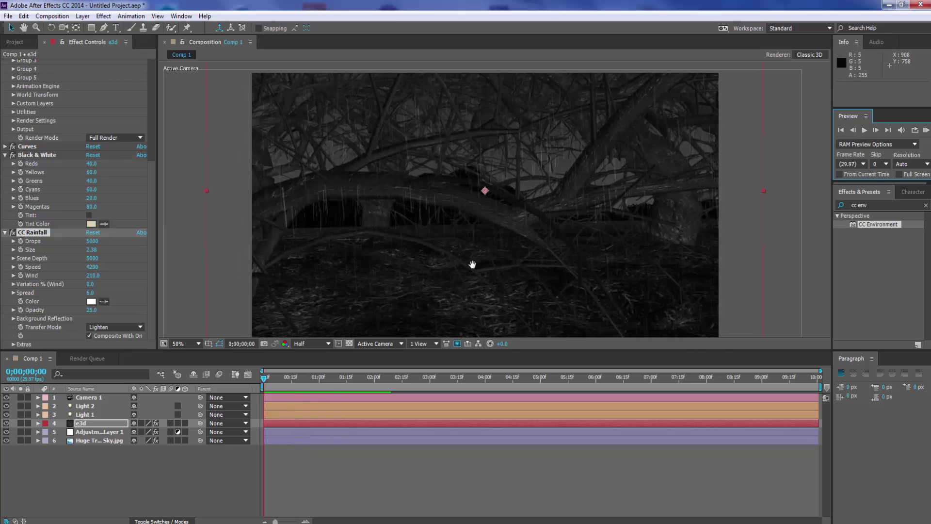